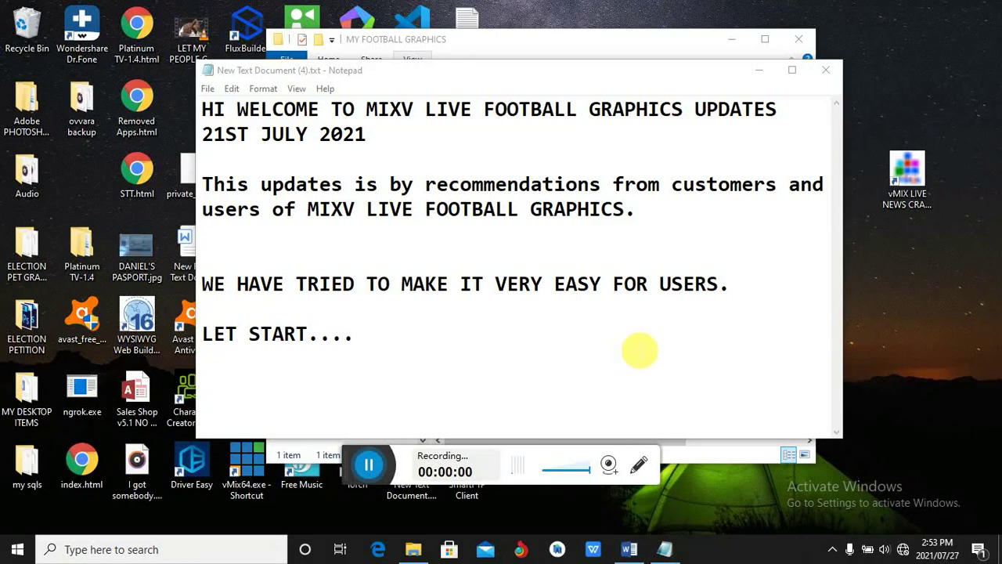
- Highlight the welcome heading, the customer recommendations sentence and the 'making it easy' line
drag(203, 109, 333, 158)
mouse_move(203, 184)
mouse_down()
mouse_move(321, 185)
mouse_move(656, 228)
mouse_up()
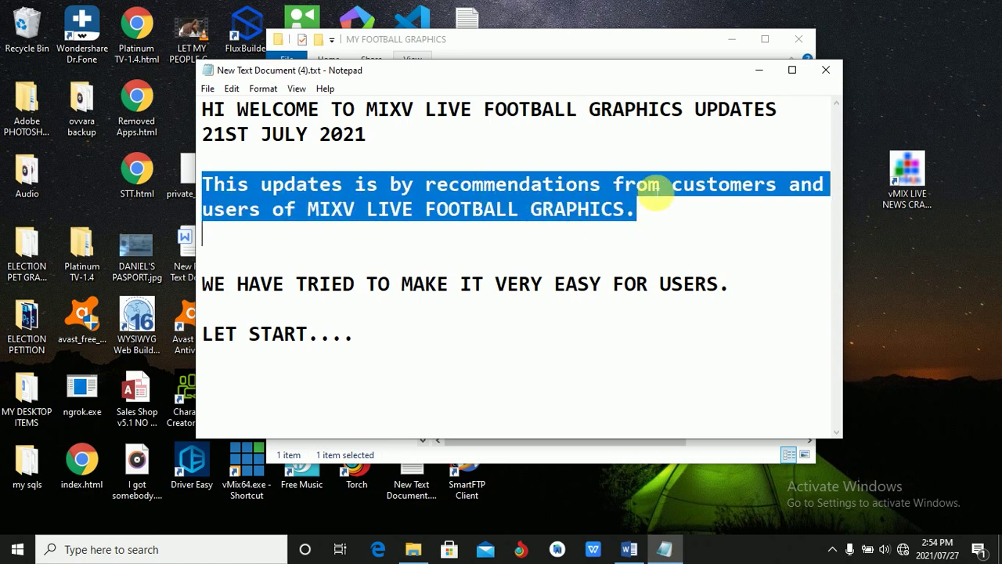
drag(202, 284, 378, 338)
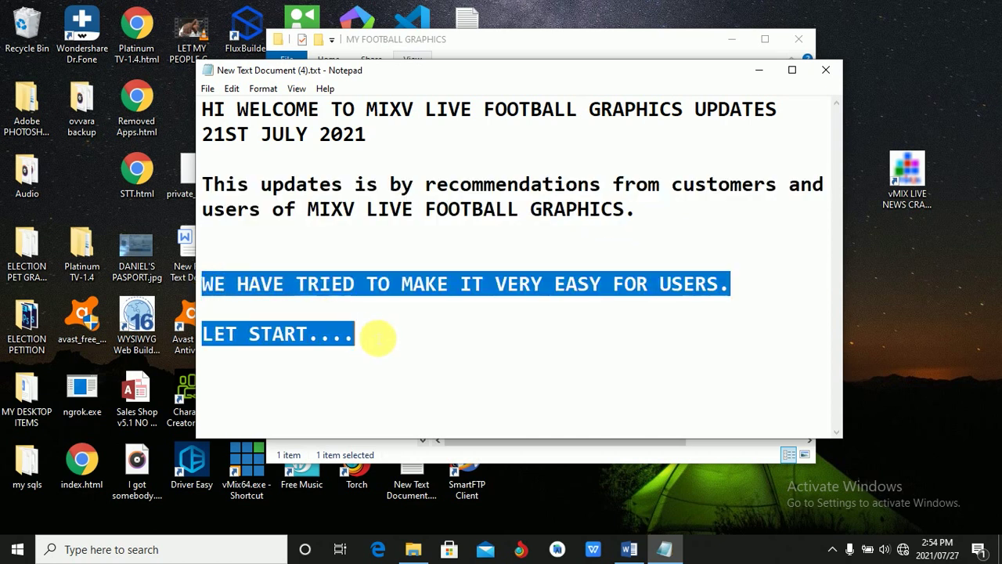
- Add a new line: FIRST, OPEN THE READ ME TEXT FILE IN THE DOWNLOADED PROJECT
click(380, 339)
key(Return)
key(Return)
text(FIRST, OPEN THE READ ME TEXT FILE IN THE DOWNLOADED PROJECT)
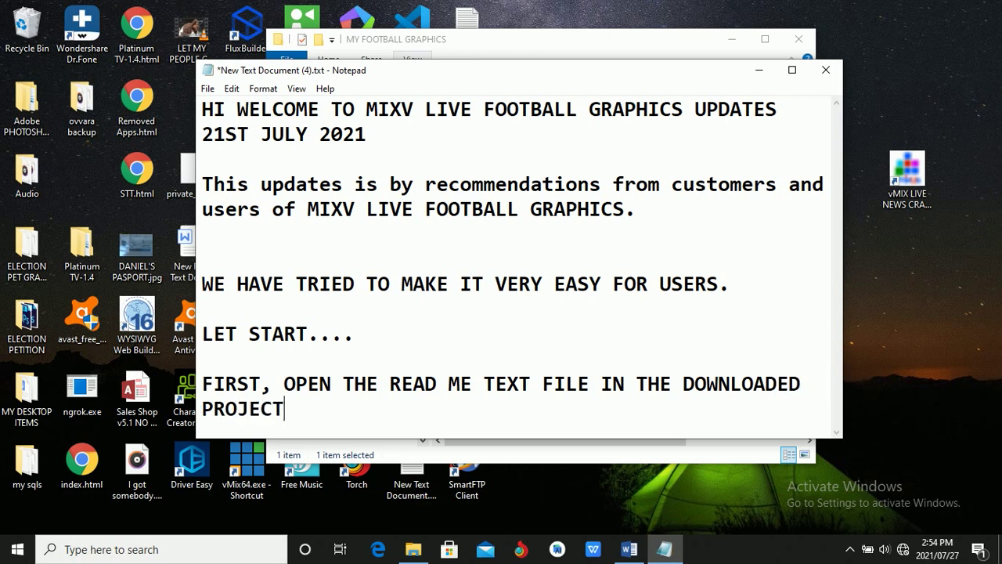
click(759, 70)
- Open READ ME.txt from the downloaded project folder in File Explorer
click(470, 258)
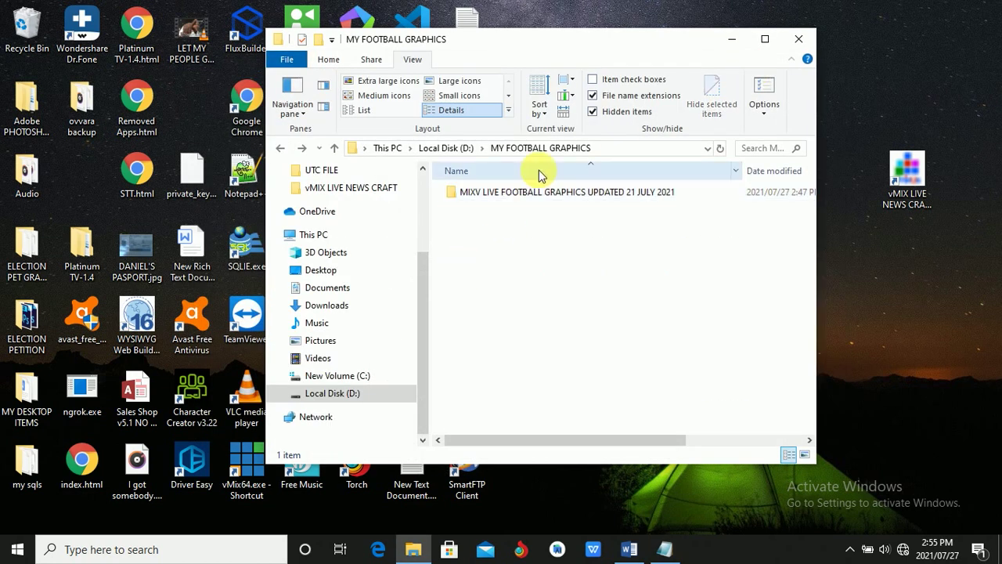
double_click(529, 193)
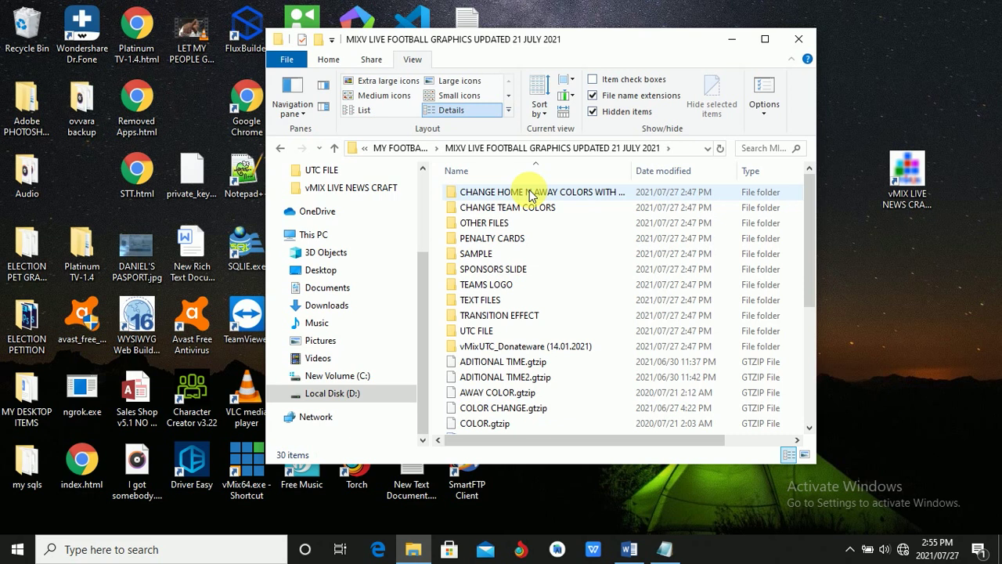
click(765, 38)
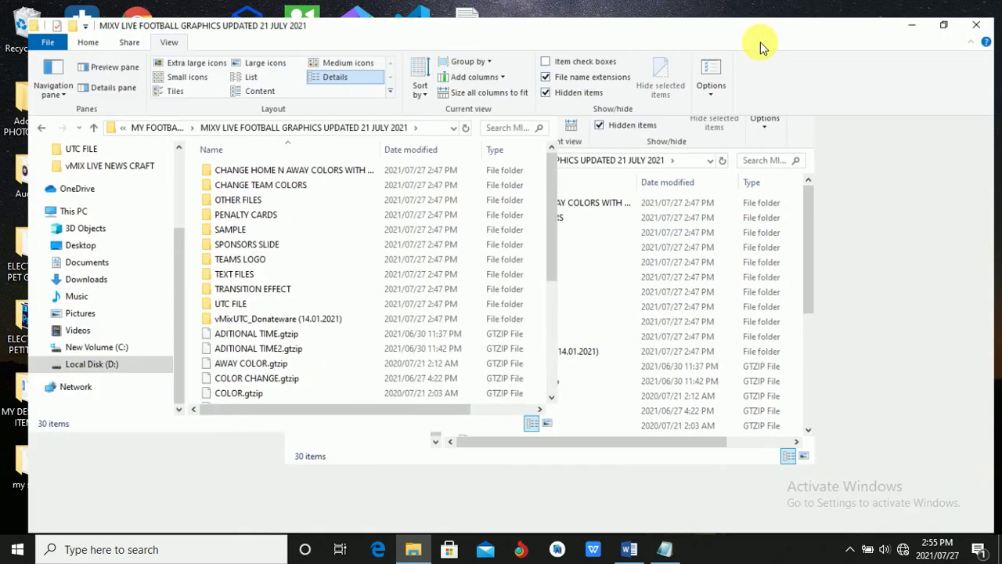
scroll(333, 391, down, 2)
click(208, 437)
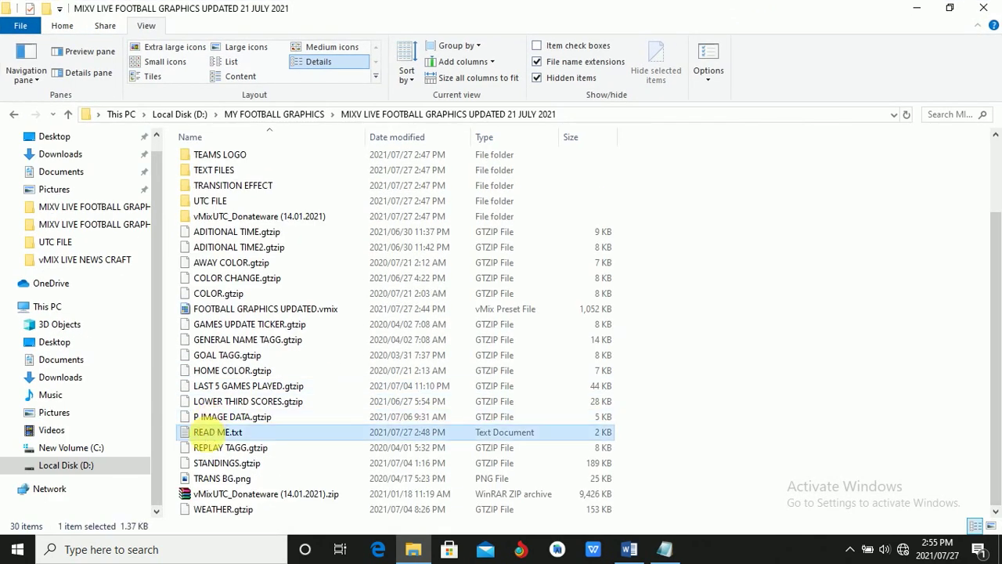
double_click(217, 432)
- Review the feature lines: Excel data sheet, countdown and additional timers, penalty, weather, 4 games played
drag(298, 211, 480, 213)
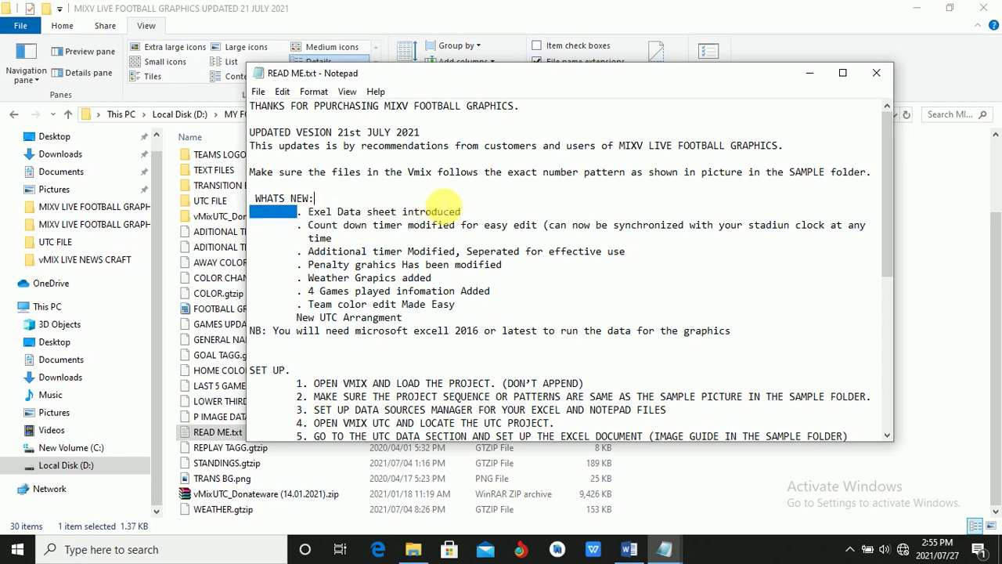
click(329, 225)
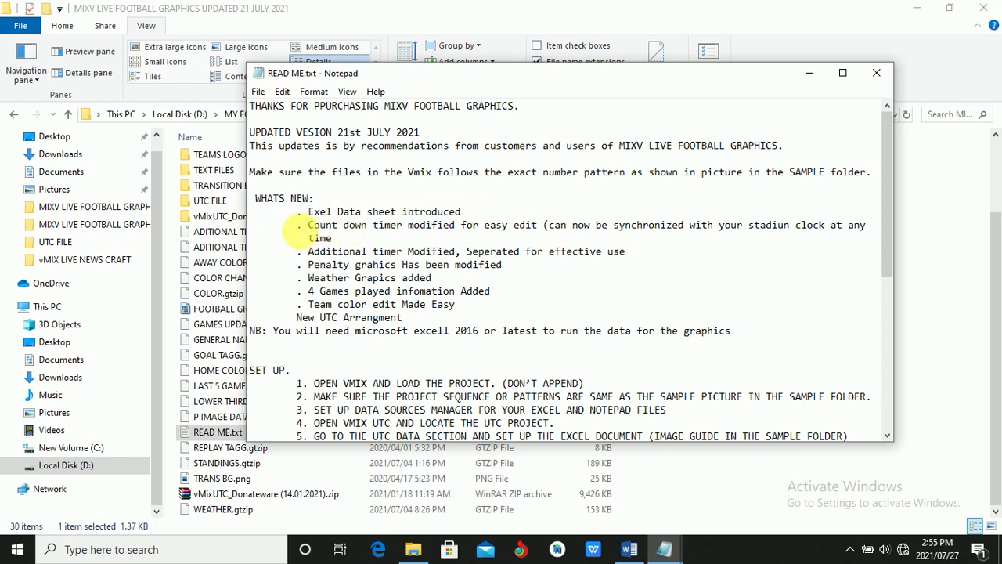
drag(298, 225, 333, 239)
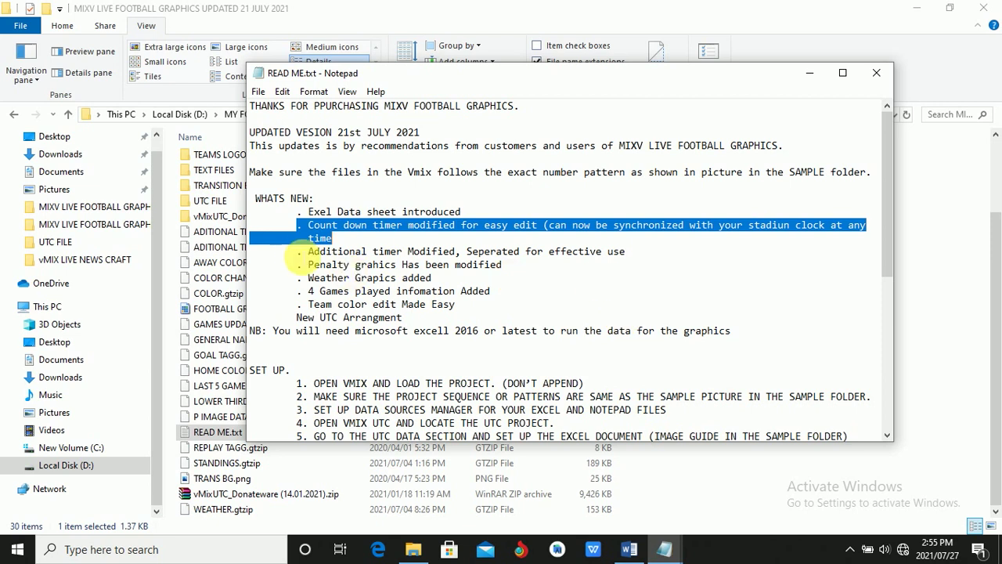
drag(298, 252, 658, 252)
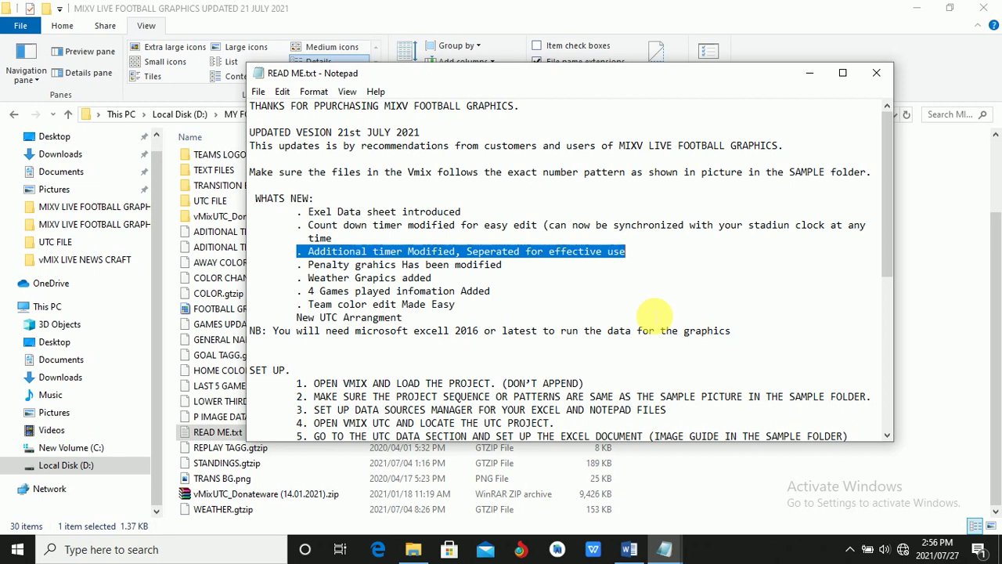
drag(298, 265, 502, 264)
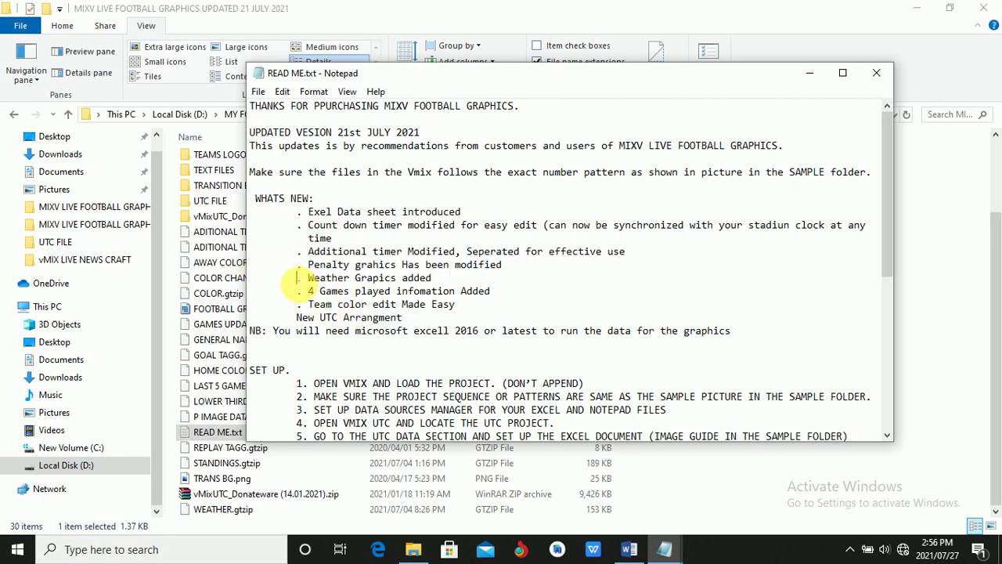
drag(297, 278, 432, 278)
drag(298, 291, 490, 293)
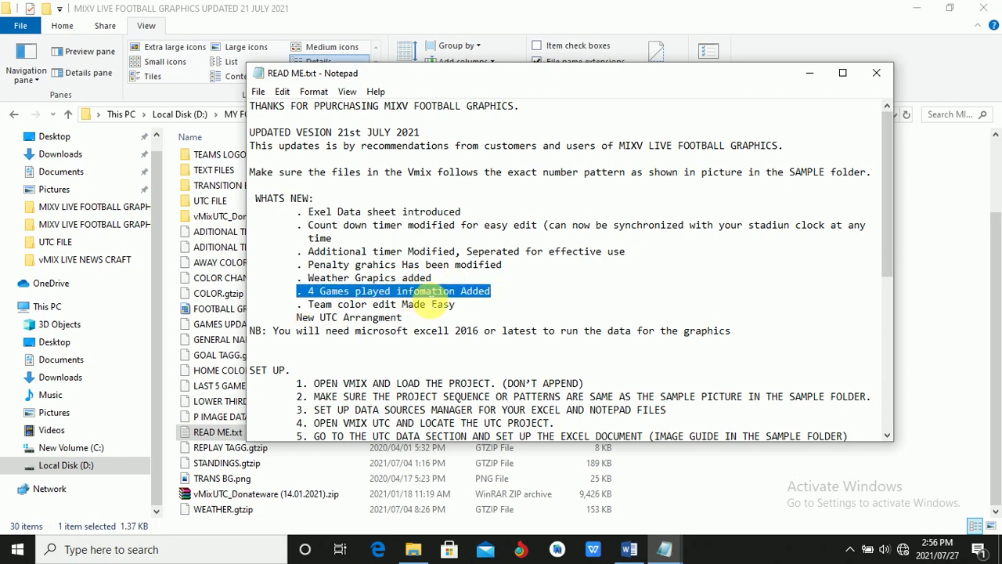
click(359, 317)
- Highlight setup step 1, then go to the desktop and launch vMix
drag(889, 227, 890, 301)
drag(296, 238, 584, 237)
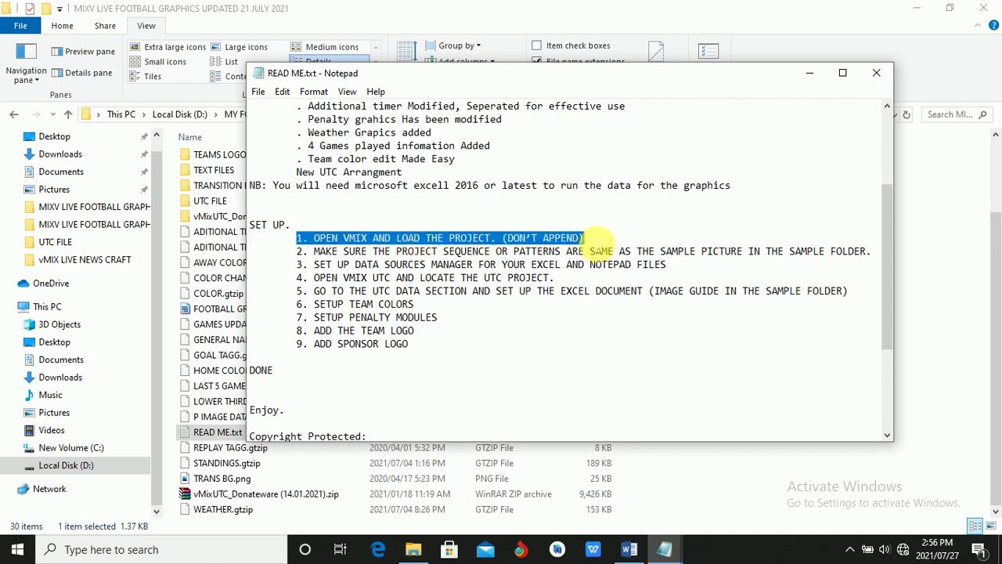
key(super+d)
double_click(246, 470)
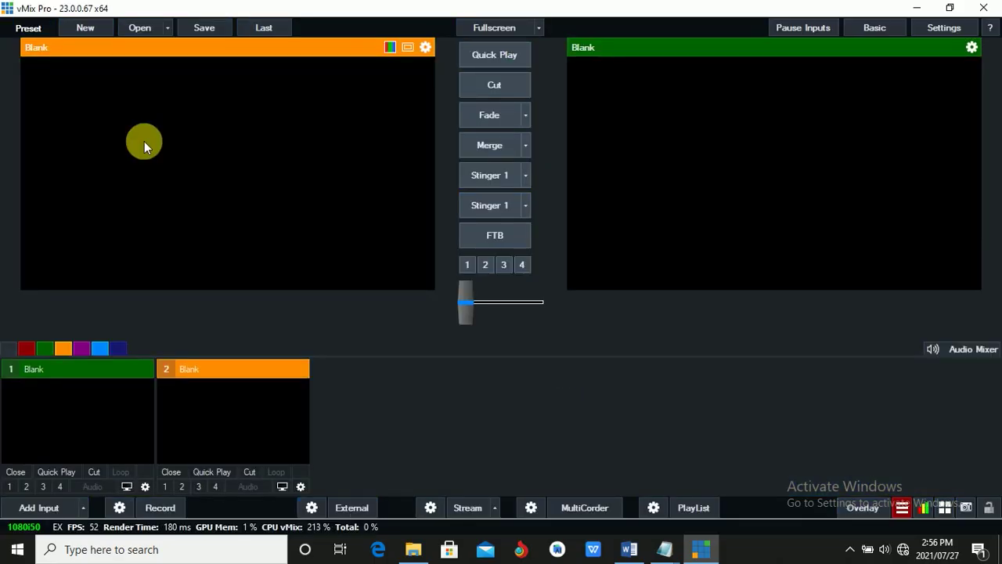
- Browse to D:\MY FOOTBALL GRAPHICS project folder and select the FOOTBALL GRAPHICS UPDATED.vmix preset
click(148, 30)
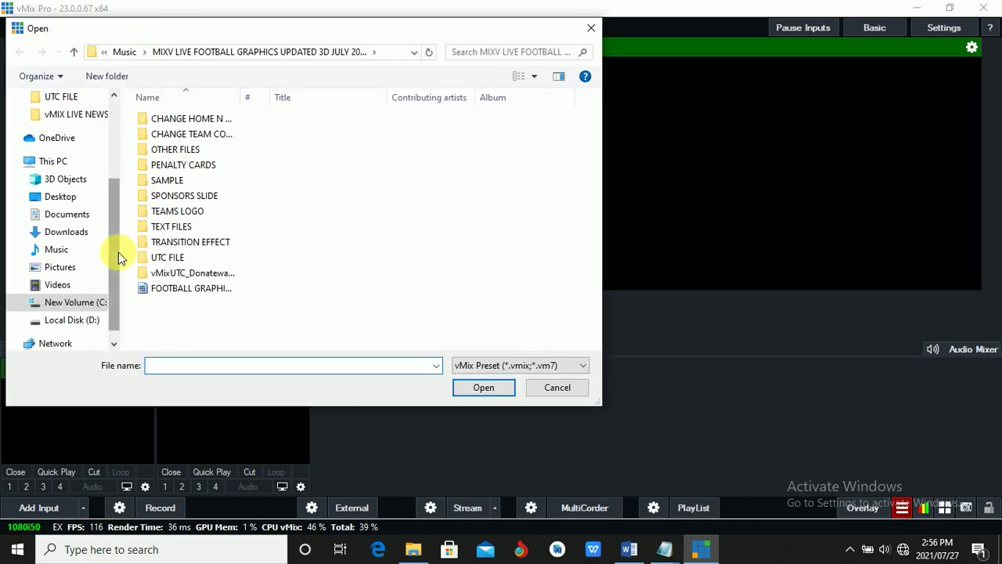
click(72, 319)
double_click(185, 142)
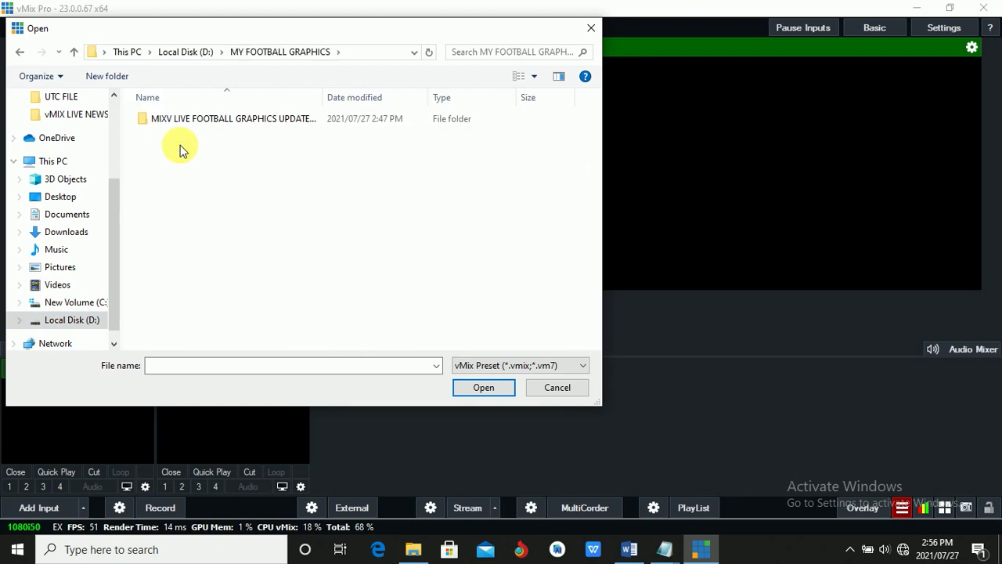
double_click(224, 121)
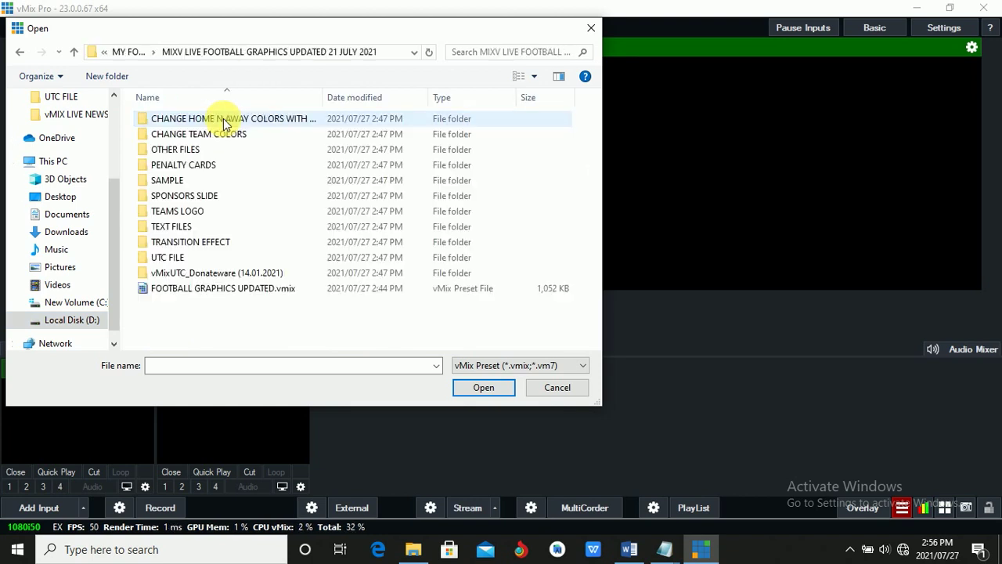
click(249, 290)
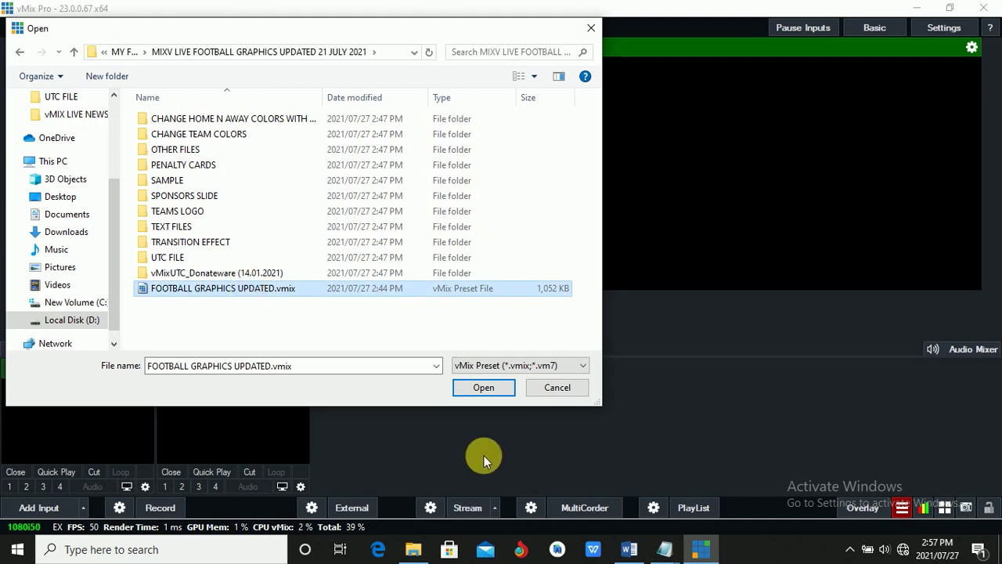
- Check the first setup step in the READ ME notes
click(667, 551)
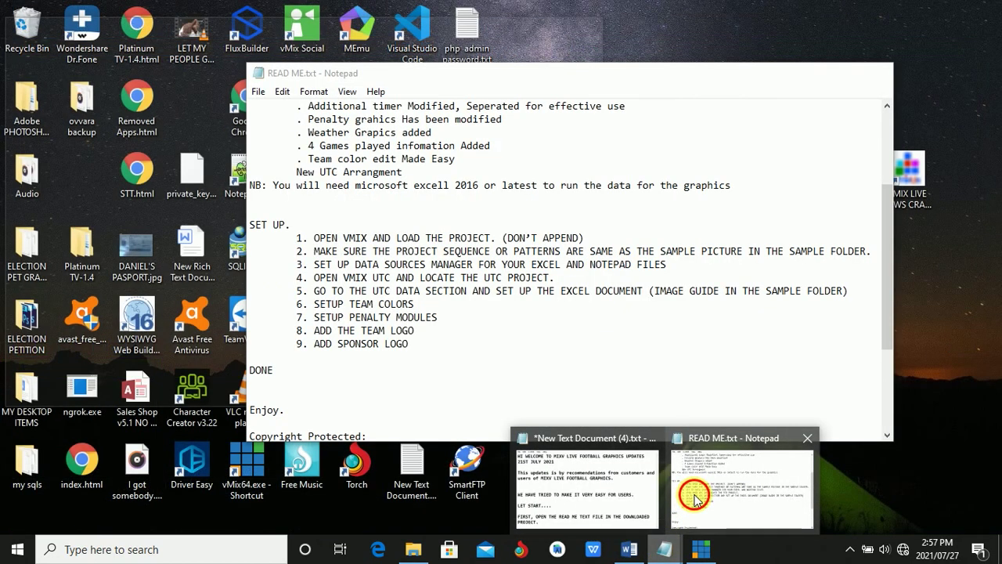
click(695, 495)
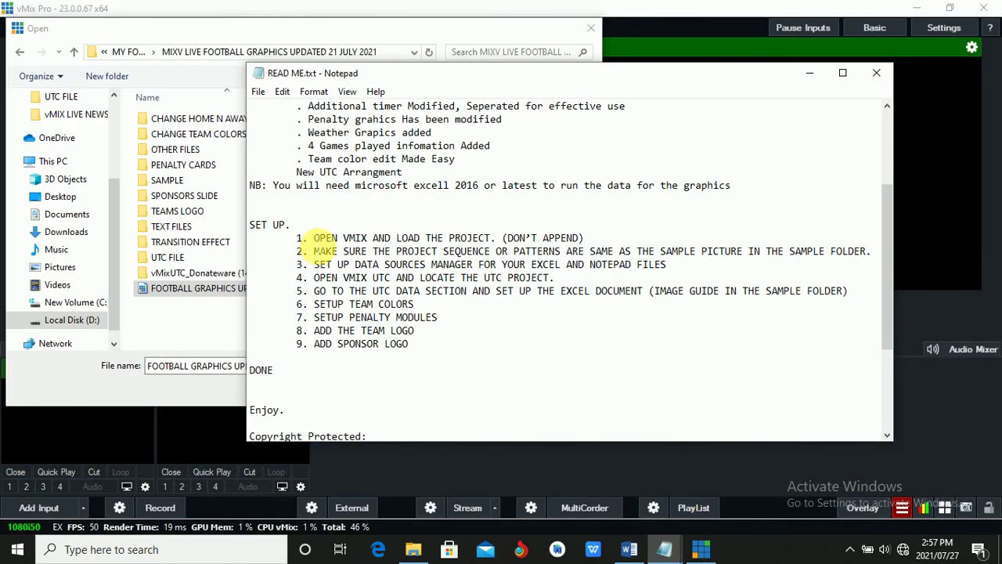
mouse_move(314, 237)
mouse_down()
mouse_move(382, 253)
mouse_move(610, 239)
mouse_up()
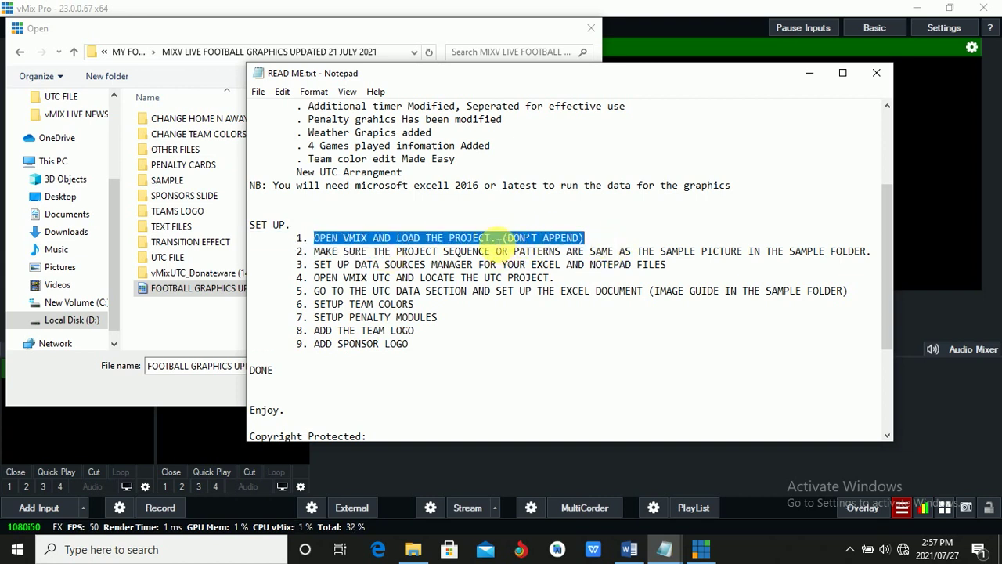
- Open the preset and load it as the whole project rather than appending
click(191, 296)
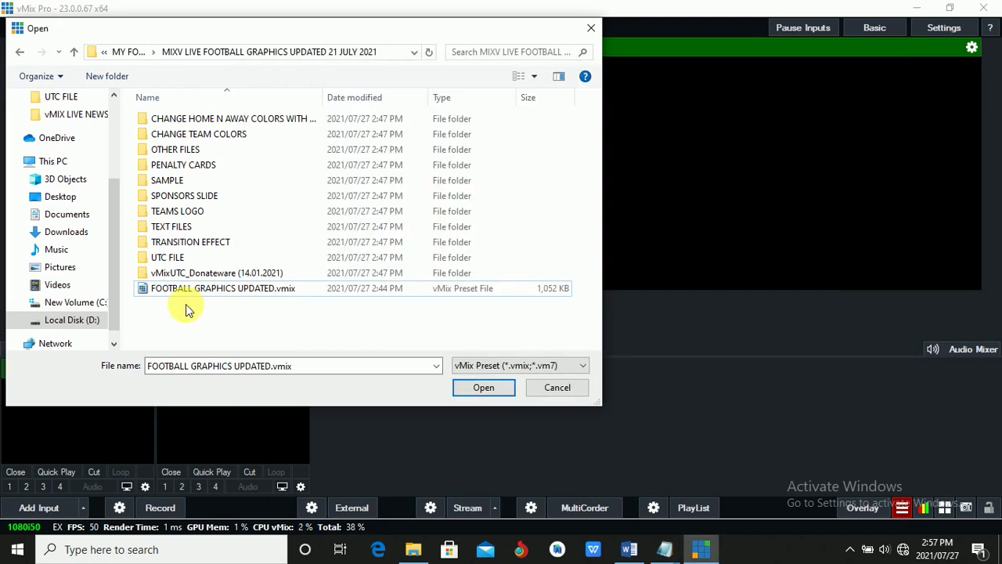
click(464, 393)
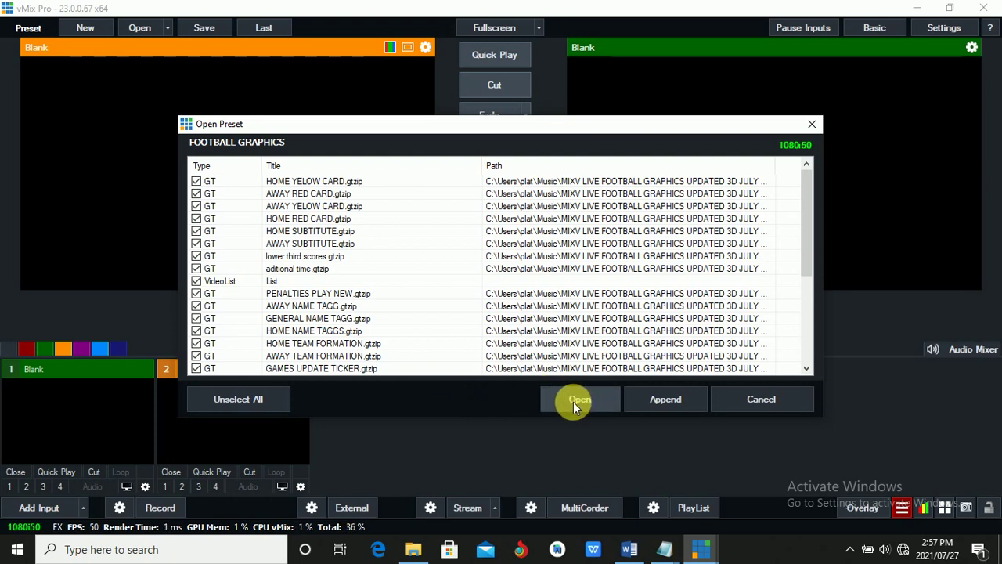
mouse_move(660, 554)
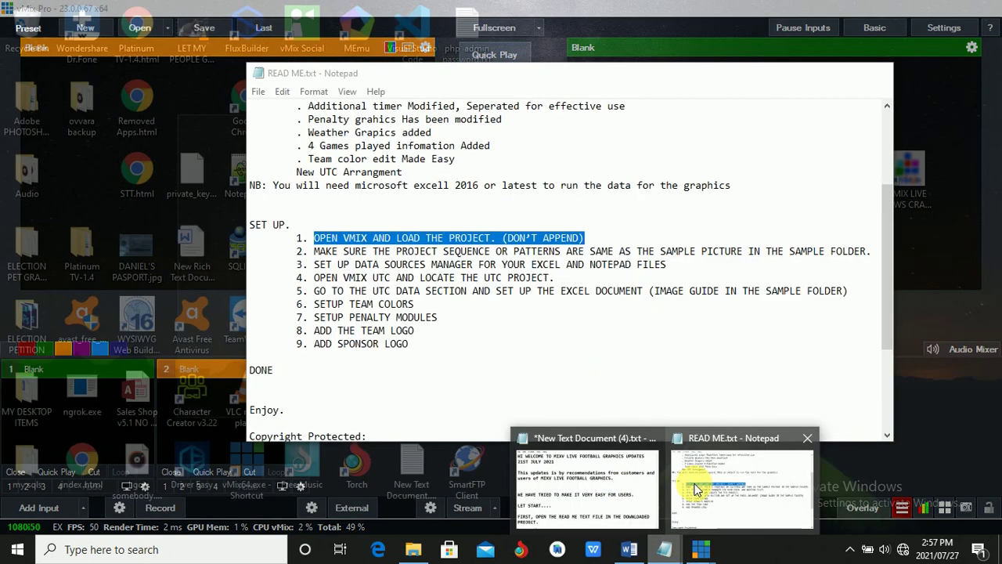
click(694, 490)
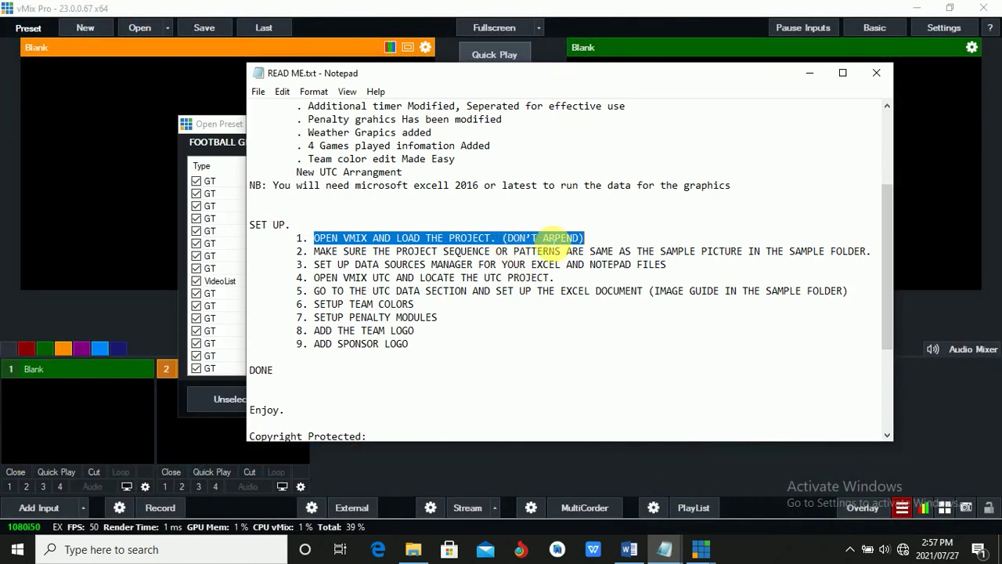
click(214, 126)
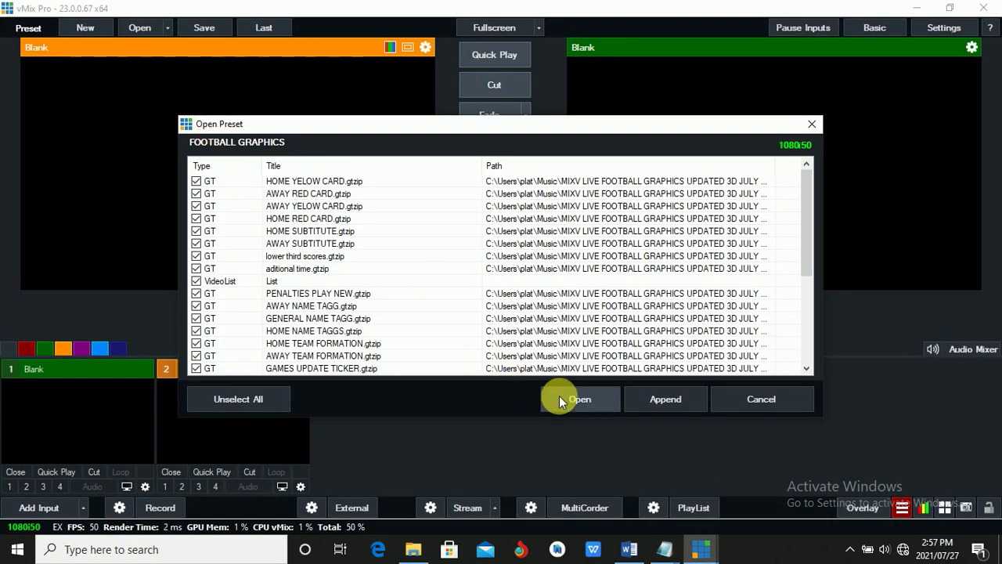
click(557, 399)
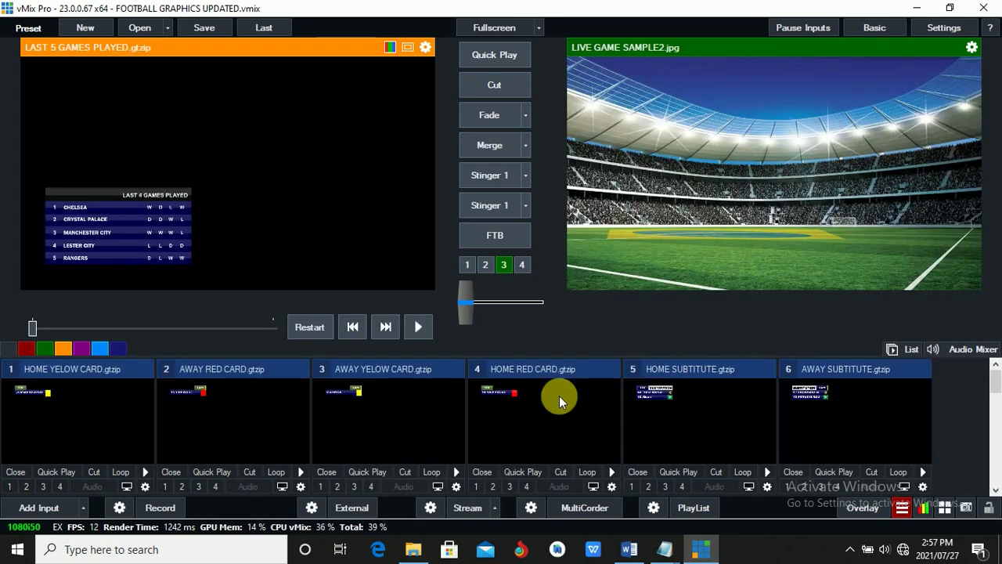
- Preview the AWAY YELOW CARD graphic and start the untitled note with WHAT NEW
click(388, 415)
mouse_move(667, 550)
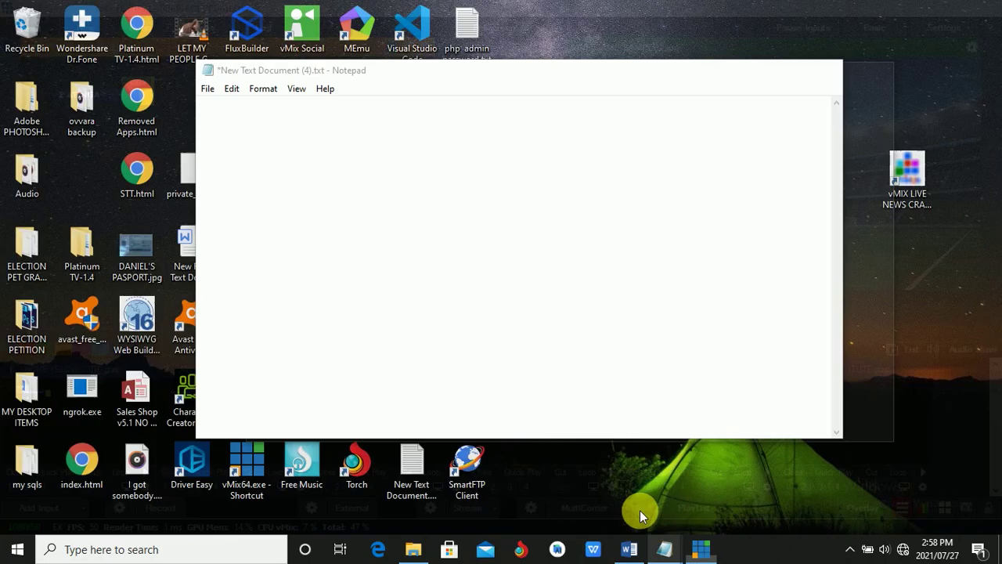
click(635, 511)
text(WHAT NEW)
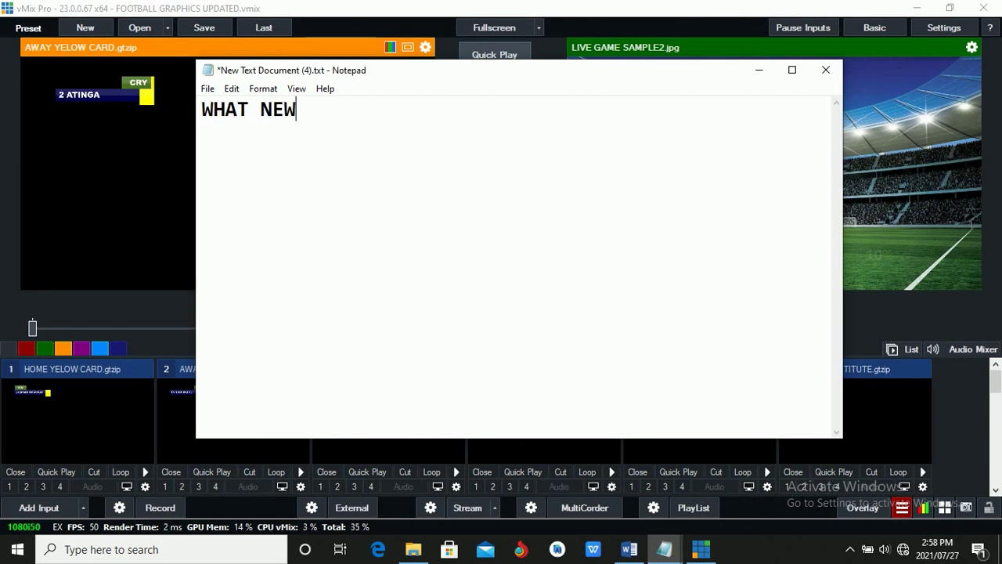
- Highlight the 'Exel Data sheet introduced' line in READ ME, then return to the project folder
click(664, 550)
mouse_move(664, 549)
click(717, 507)
scroll(879, 193, up, 2)
drag(303, 211, 470, 212)
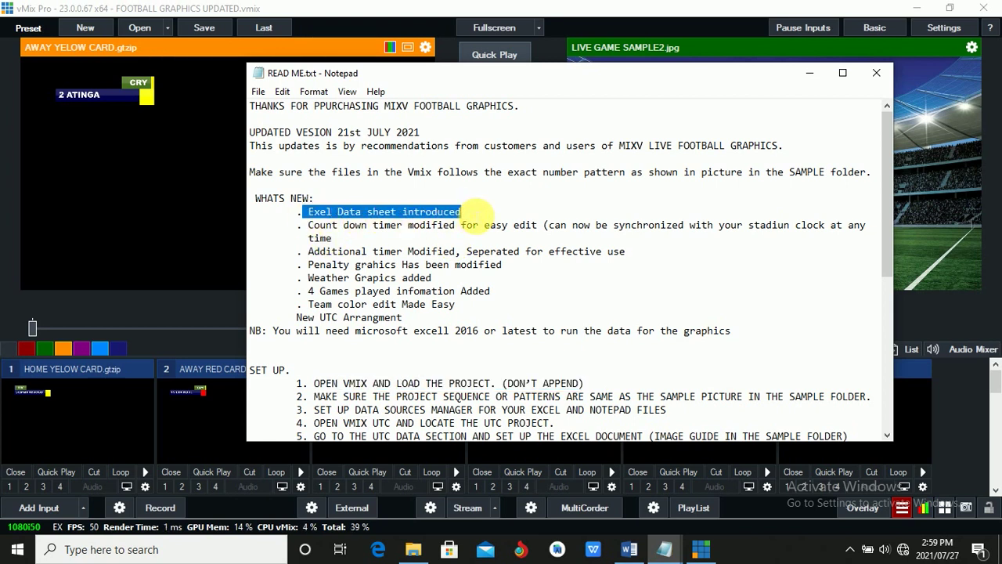
click(414, 550)
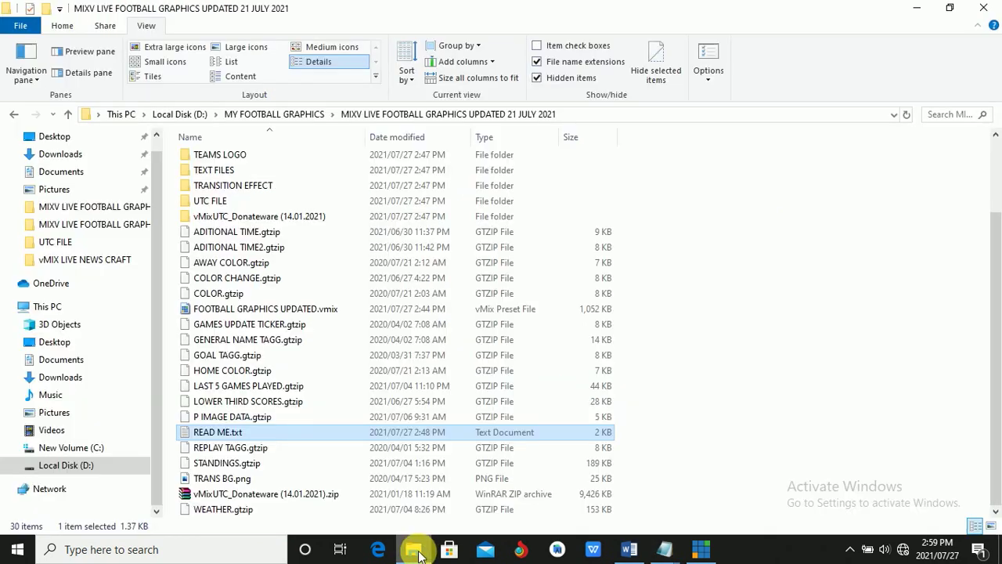
- Open GAME DATA.xlsx from TEXT FILES in Excel 2016, dismissing the activation notice
drag(999, 261, 987, 156)
click(219, 270)
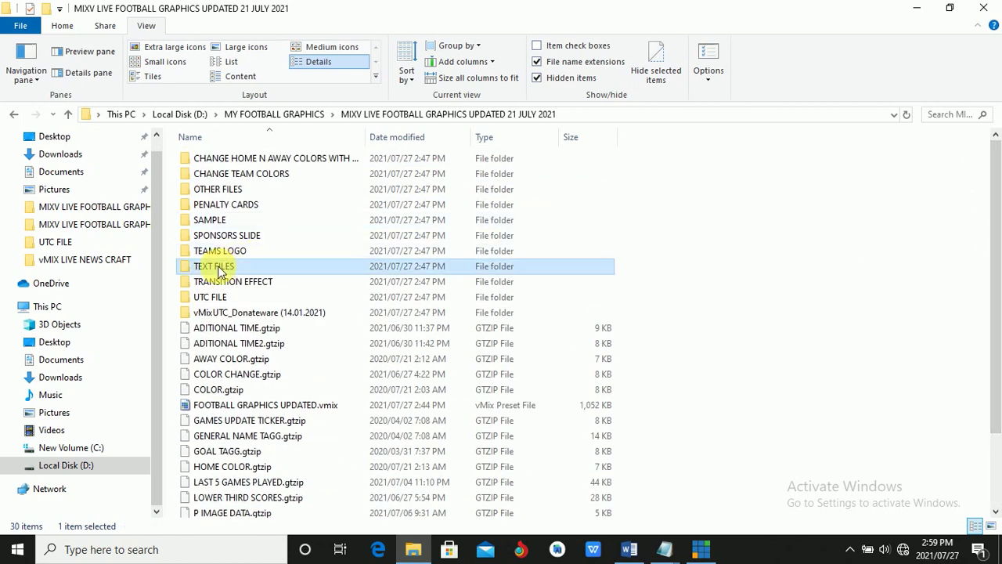
double_click(219, 270)
right_click(222, 180)
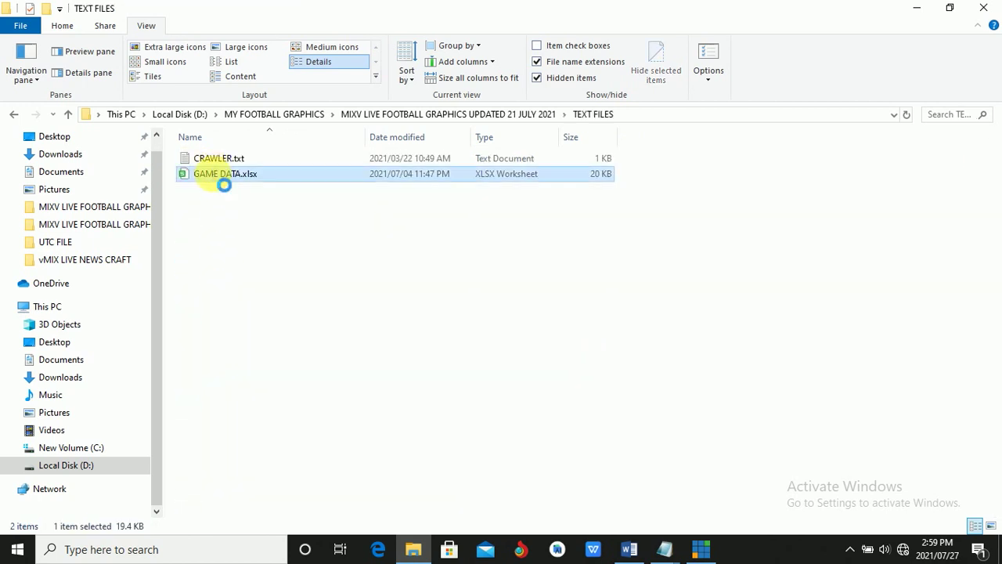
mouse_move(431, 289)
click(483, 289)
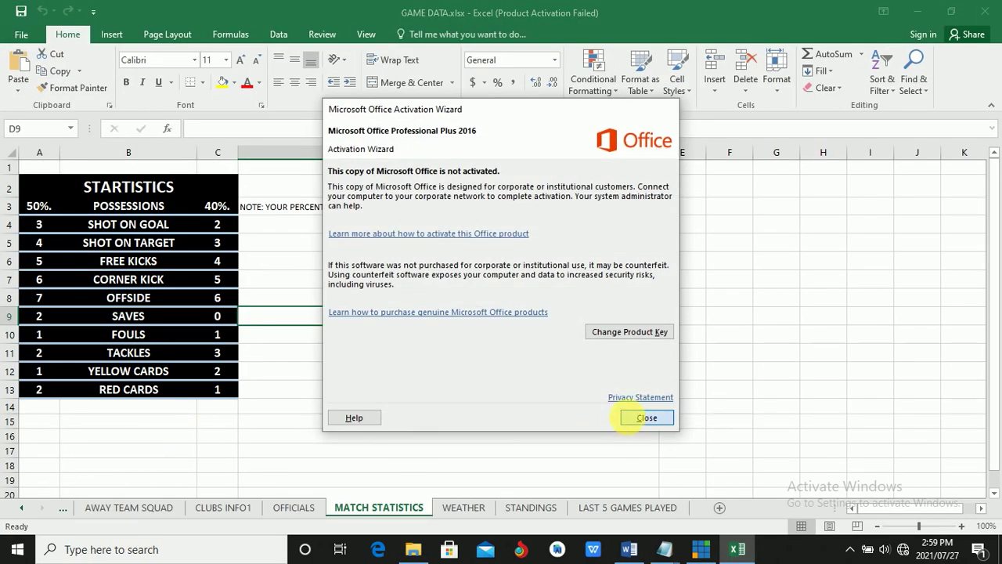
click(647, 417)
click(21, 507)
- Add a note explaining that data is changed or modified through the Excel sheet
click(636, 550)
click(638, 554)
mouse_move(665, 549)
click(618, 492)
click(365, 112)
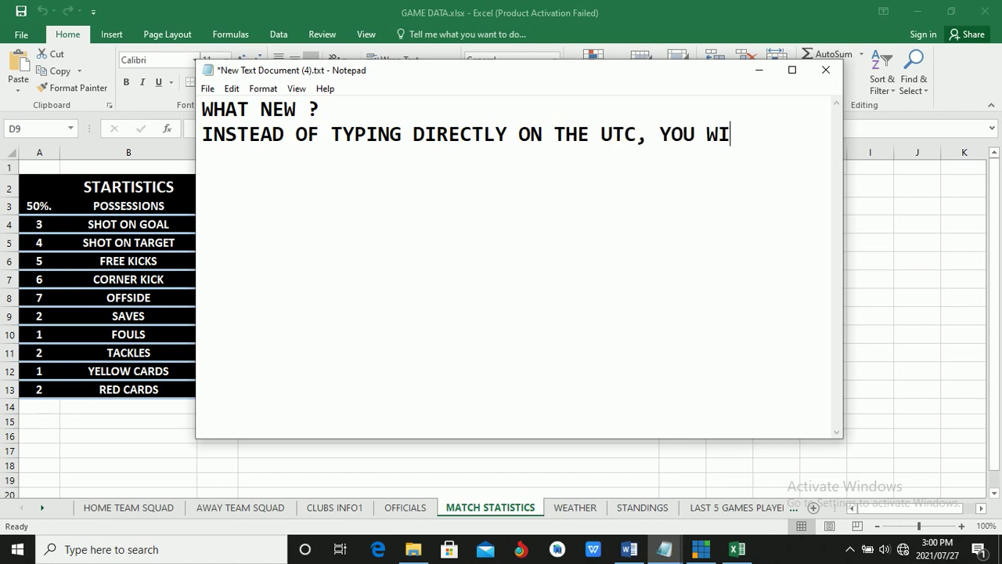
text(LL BE TYPING)
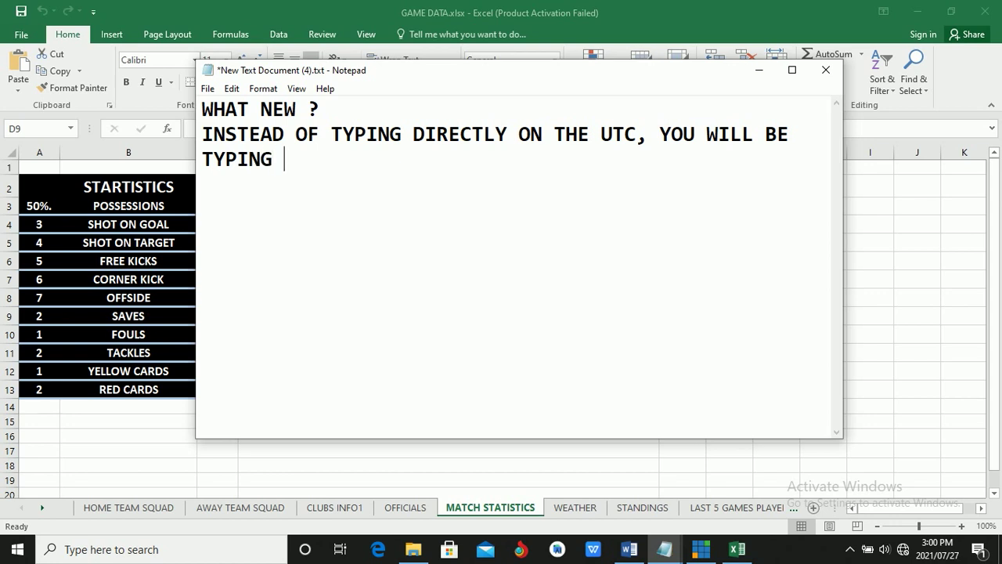
text( OR MODIFY YO)
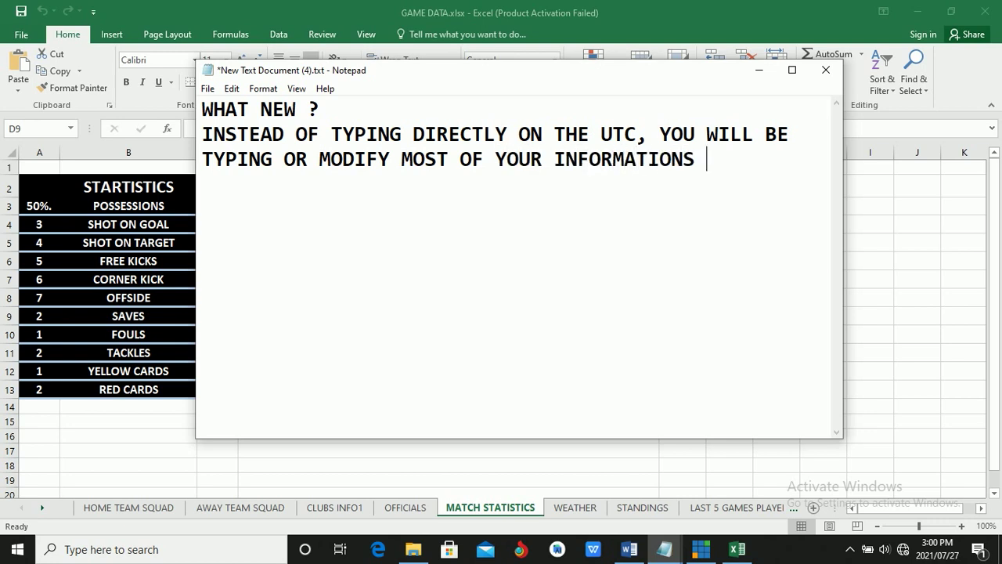
text(XCELL SHEET.)
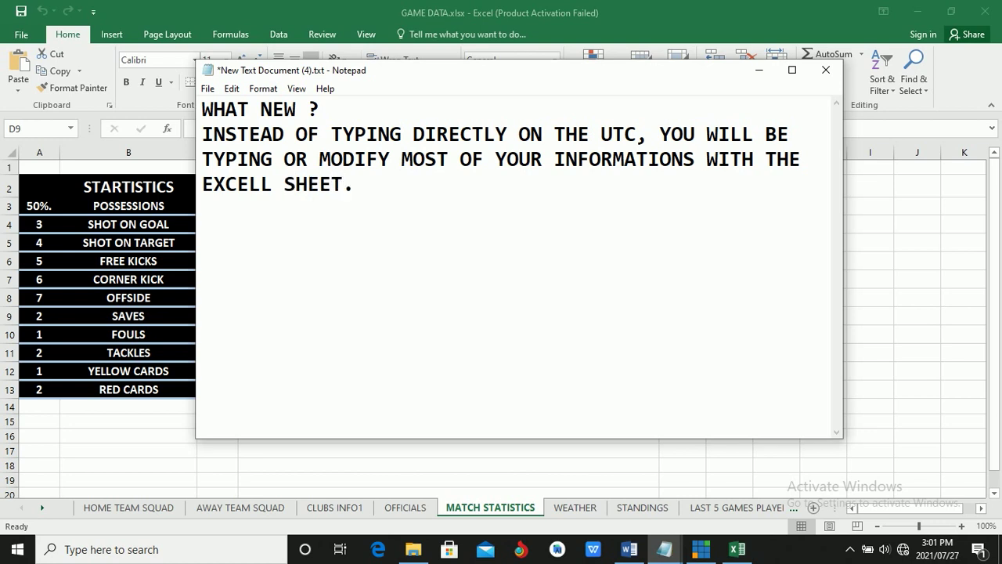
drag(381, 189, 192, 90)
click(435, 204)
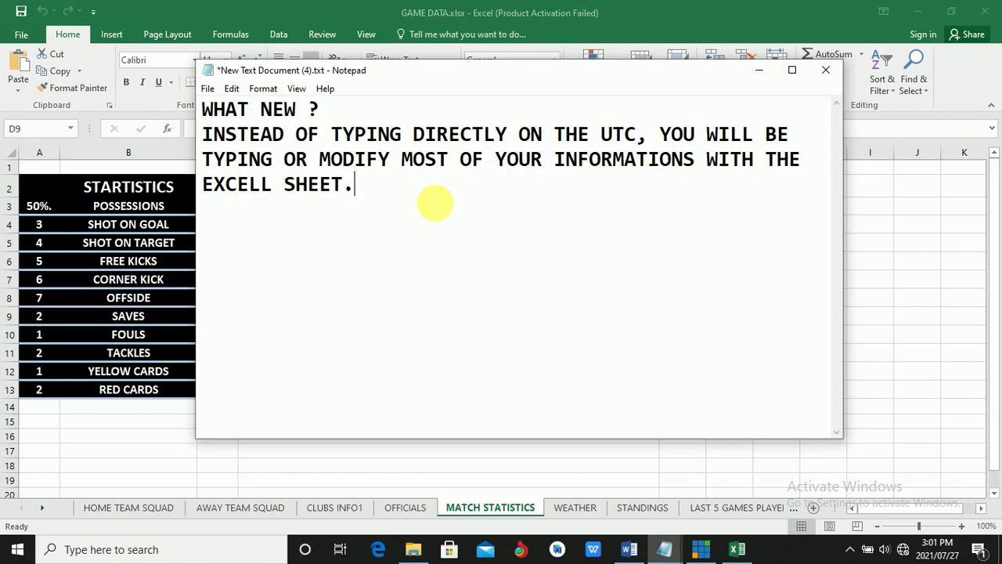
click(758, 70)
- Look through the workbook sheets from HOME TEAM SQUAD to LAST 5 GAMES PLAYED, then close it
click(100, 509)
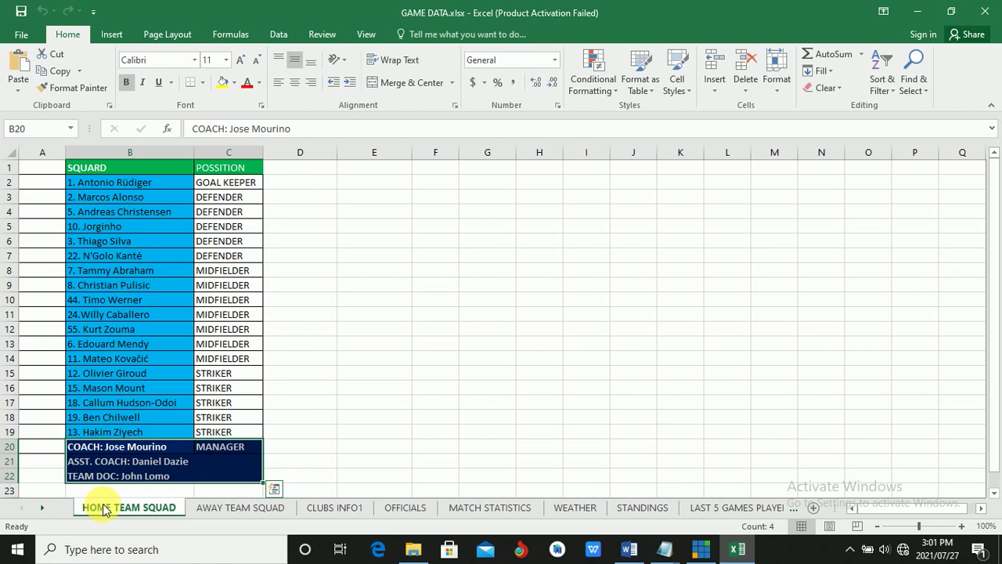
click(234, 514)
click(316, 515)
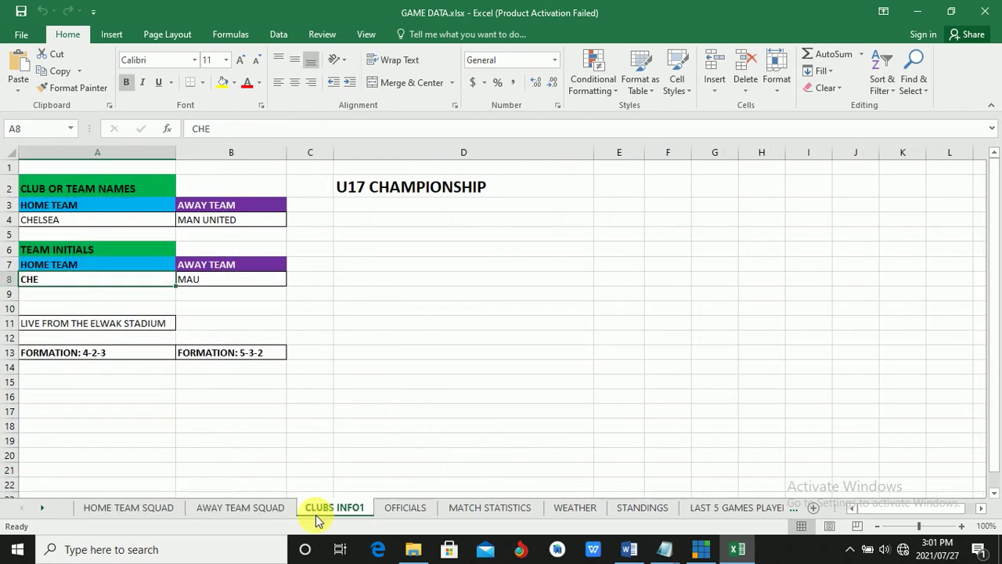
click(397, 511)
click(467, 510)
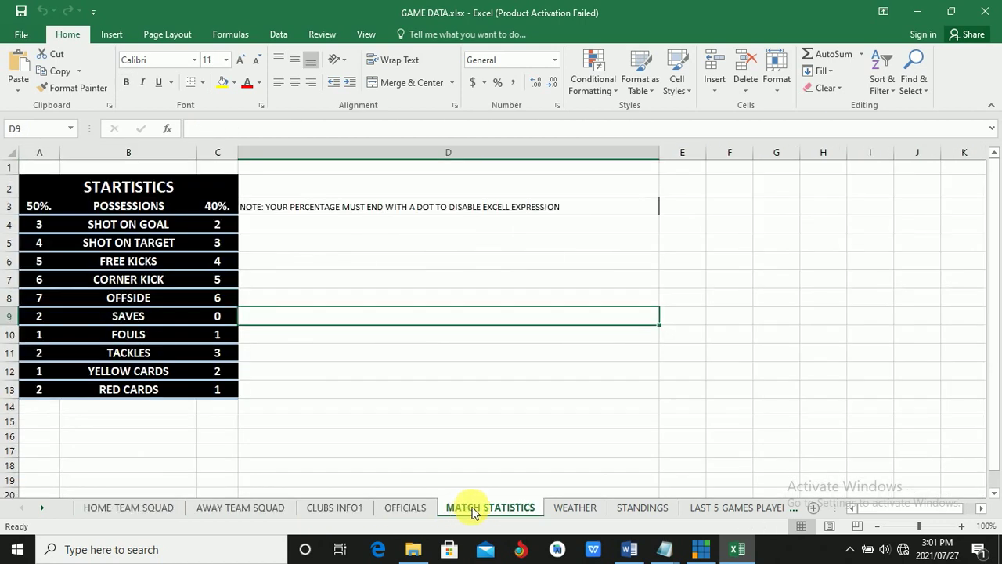
click(579, 509)
click(642, 513)
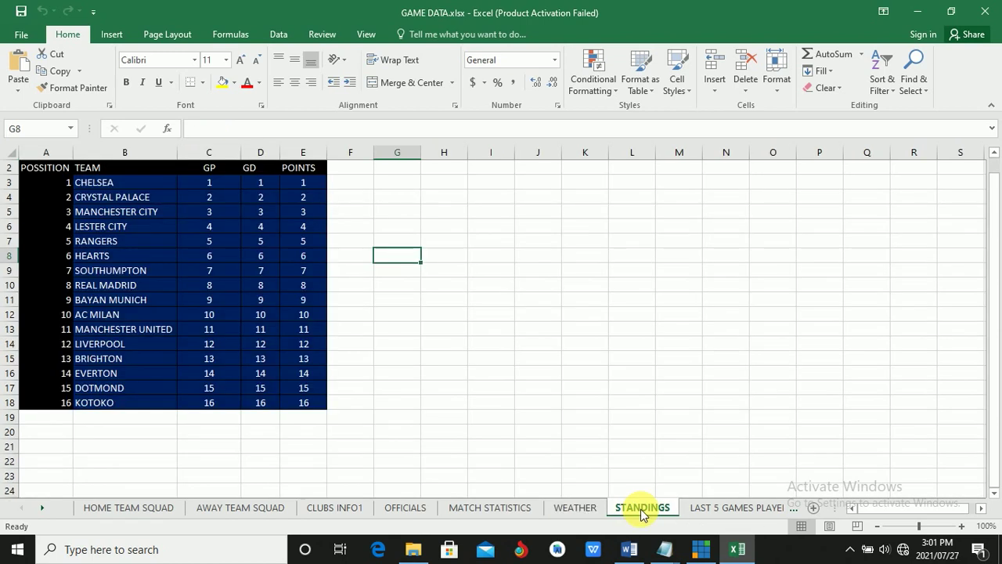
click(705, 509)
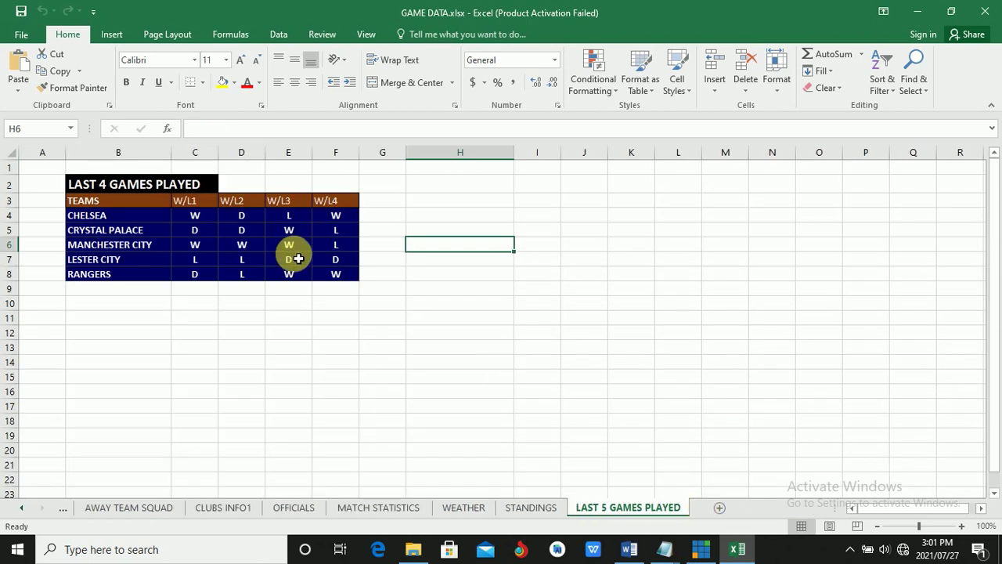
click(918, 13)
click(916, 10)
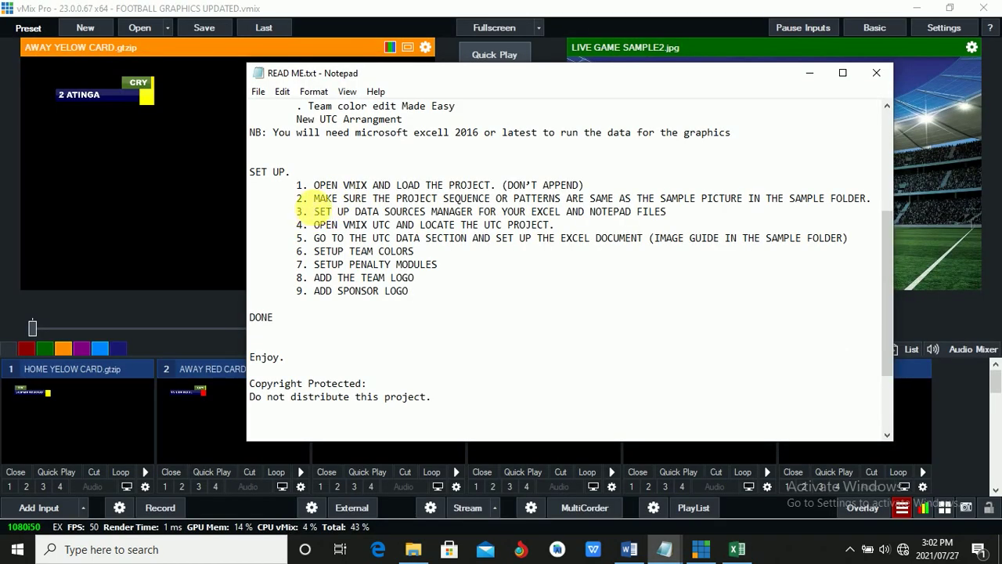
- Highlight setup step 2 in the README
drag(314, 198, 679, 202)
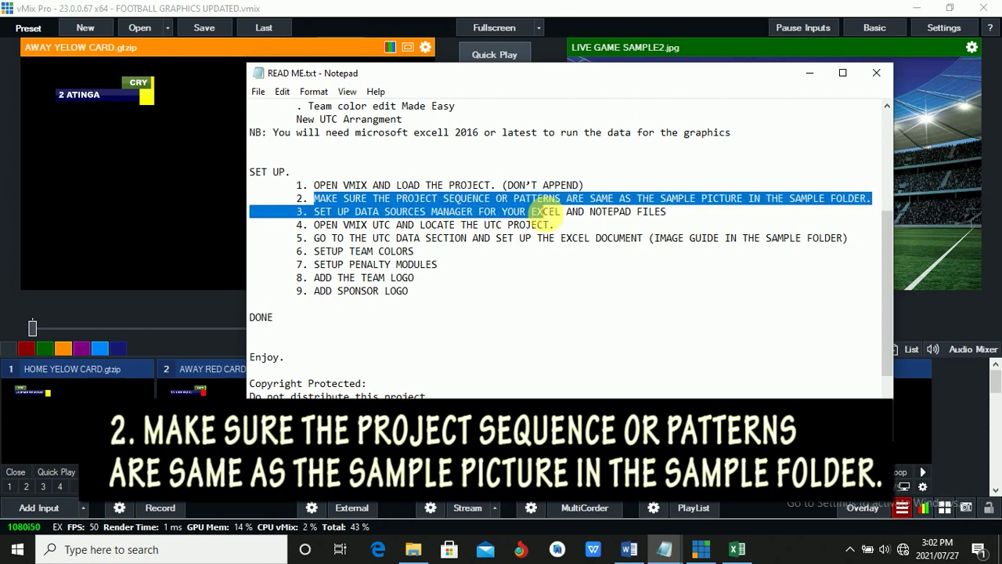
drag(679, 202, 872, 201)
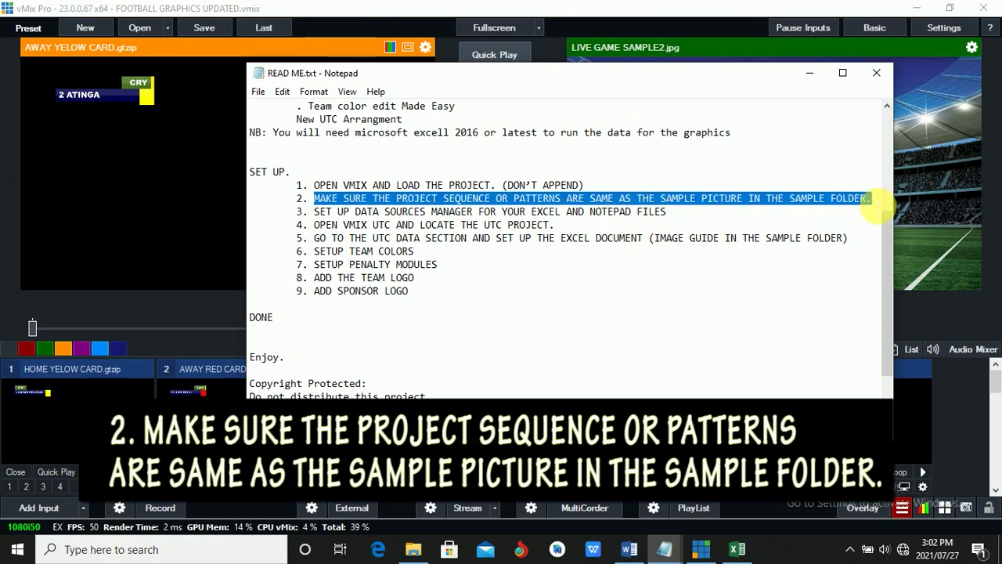
click(810, 73)
mouse_move(996, 383)
mouse_down()
mouse_move(996, 459)
mouse_move(995, 366)
mouse_up()
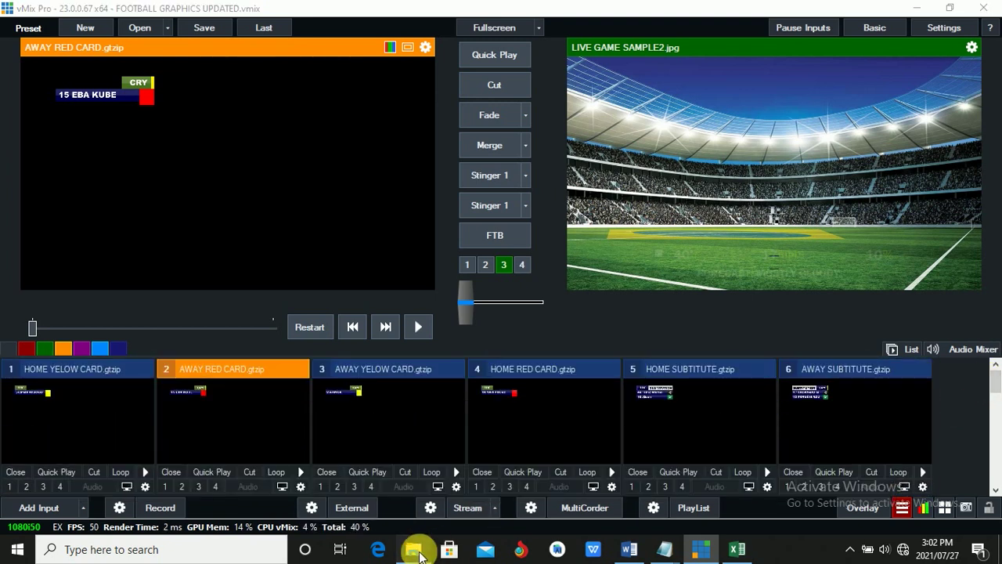
- Open NUMBER MODULE.JPG from the project's SAMPLE folder
click(414, 549)
click(274, 114)
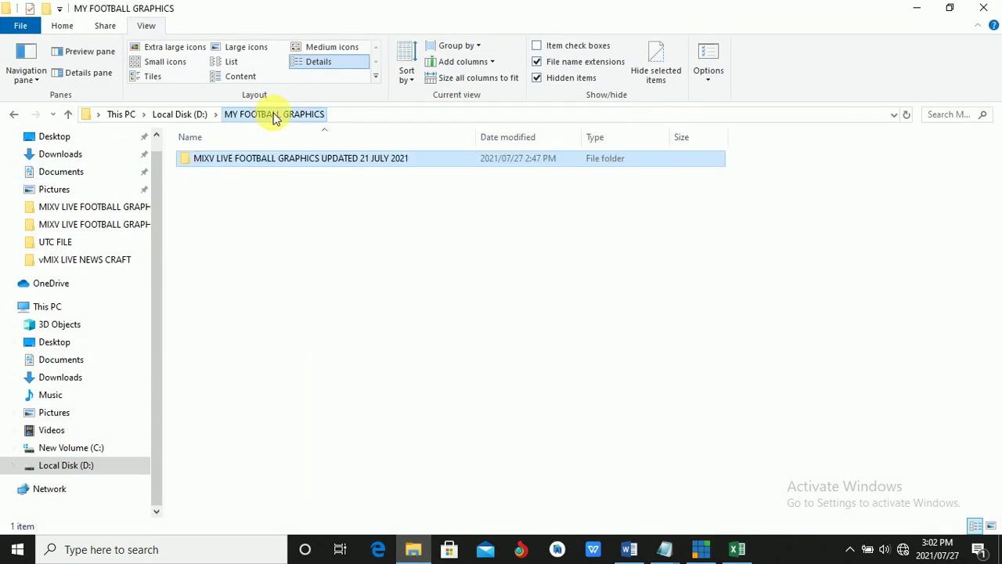
double_click(276, 157)
double_click(206, 220)
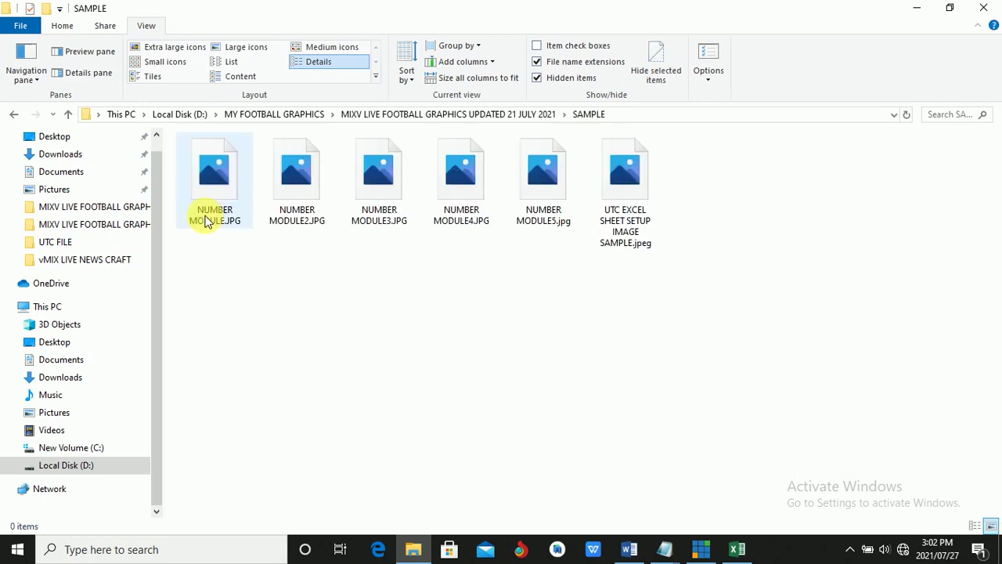
double_click(213, 194)
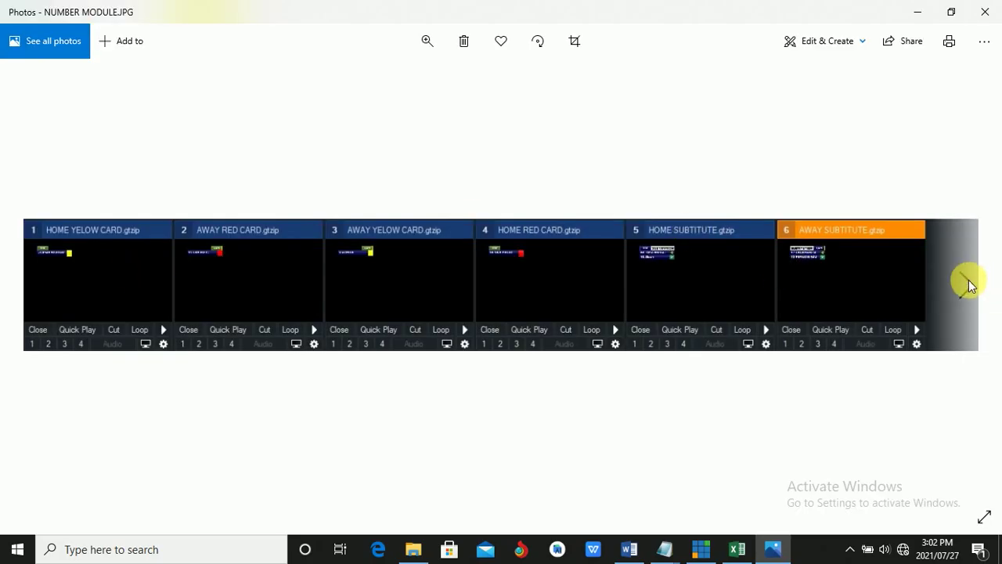
- Page through the number module pictures to NUMBER MODULE5, close the viewer, and highlight setup step 3
click(969, 279)
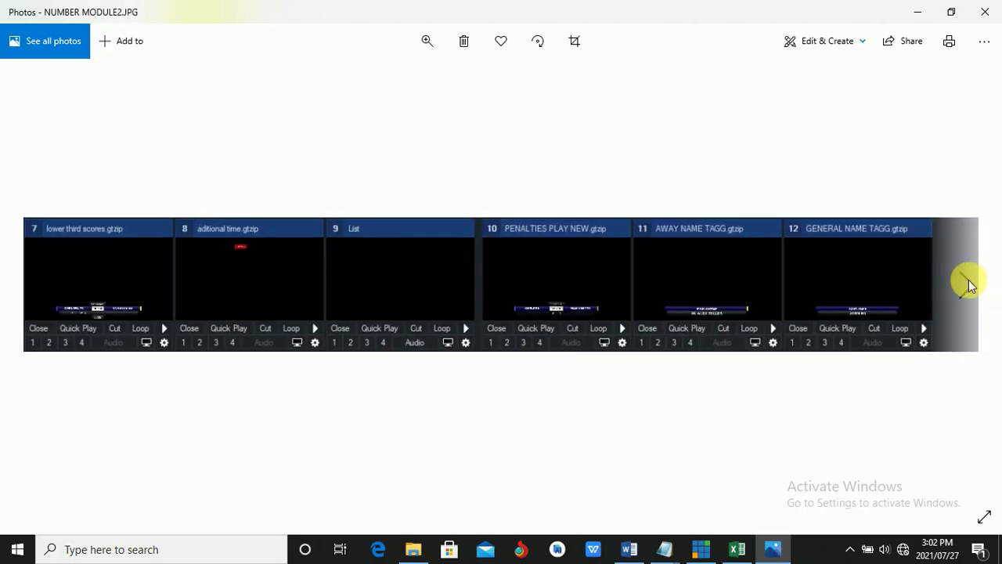
click(967, 288)
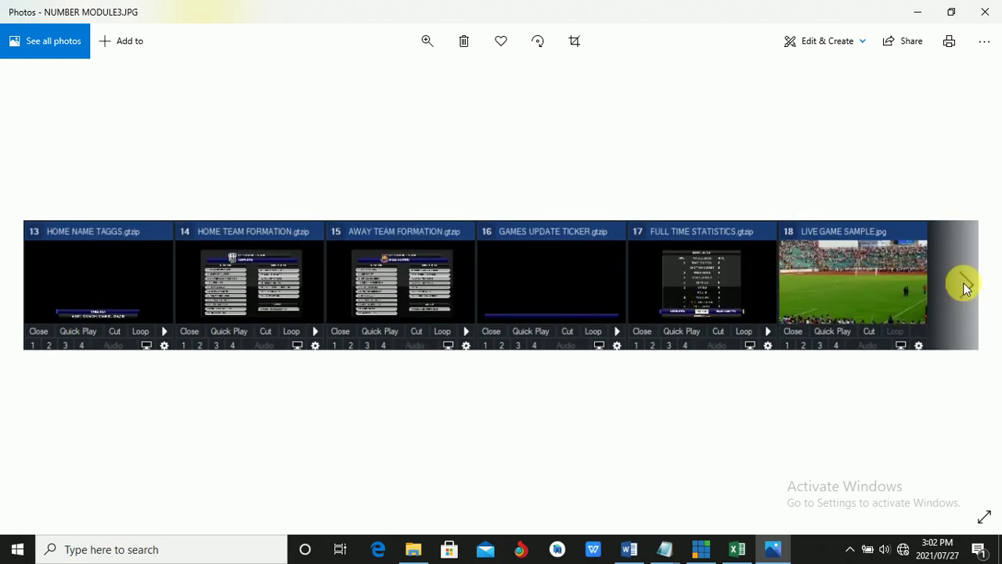
click(967, 288)
click(966, 289)
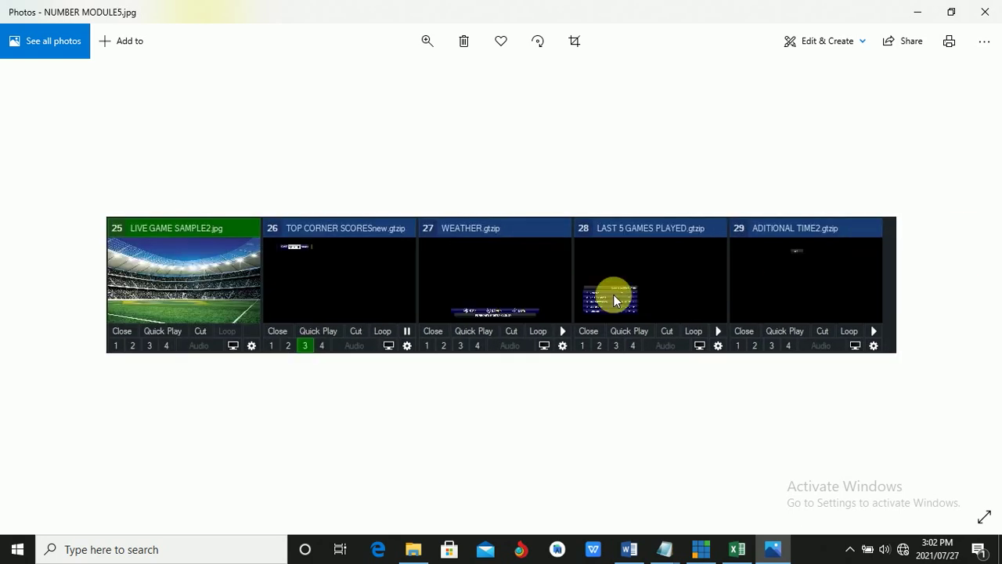
click(985, 11)
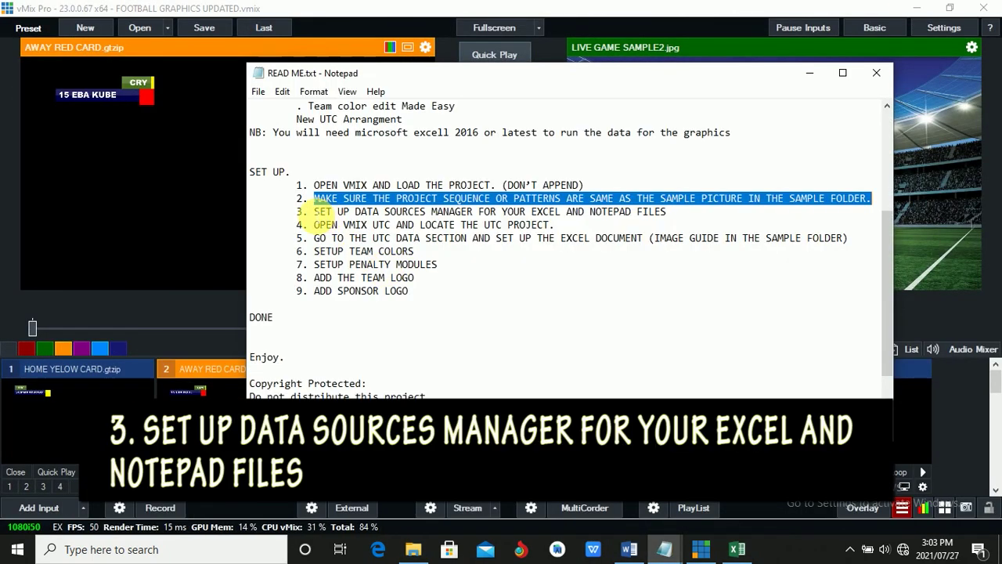
drag(312, 211, 669, 219)
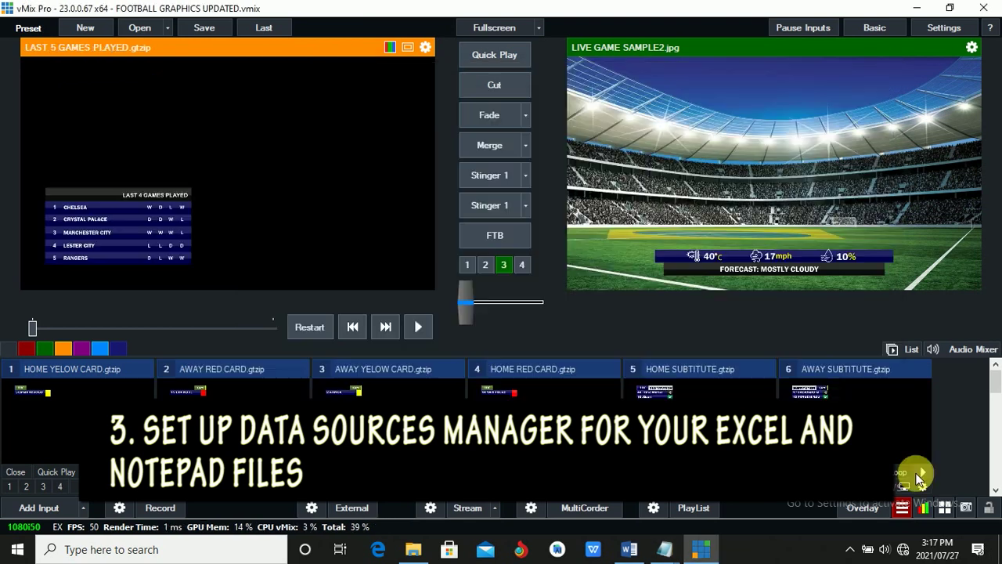
- Relink the CRAWLER data source to TEXT FILES\CRAWLER.txt in the D: project folder
click(903, 508)
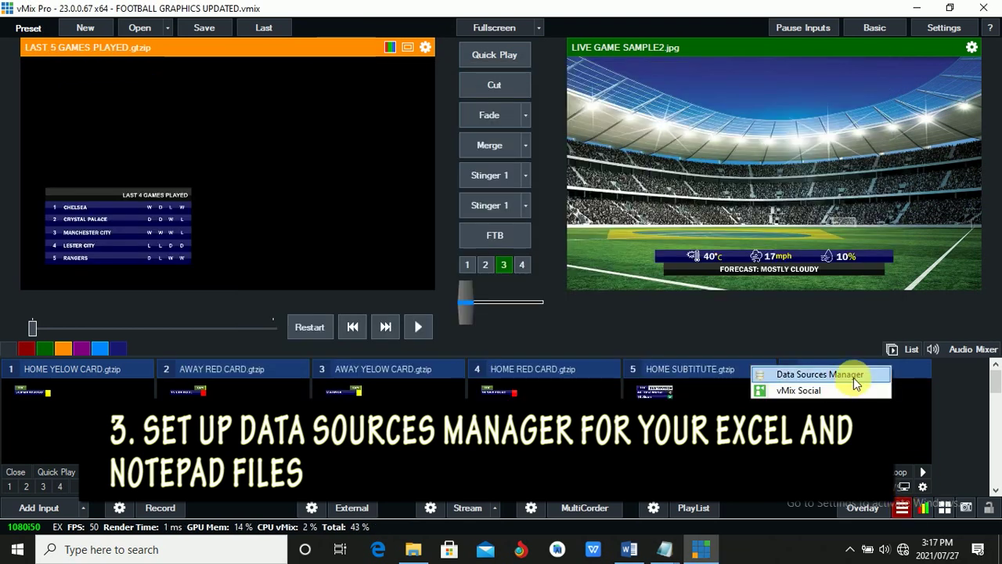
click(854, 377)
click(704, 165)
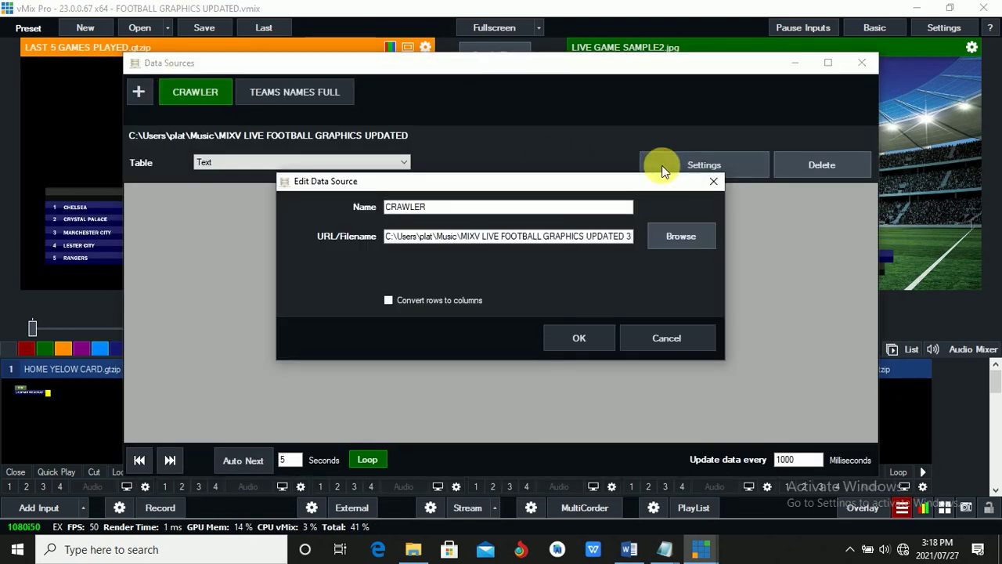
click(678, 234)
click(348, 442)
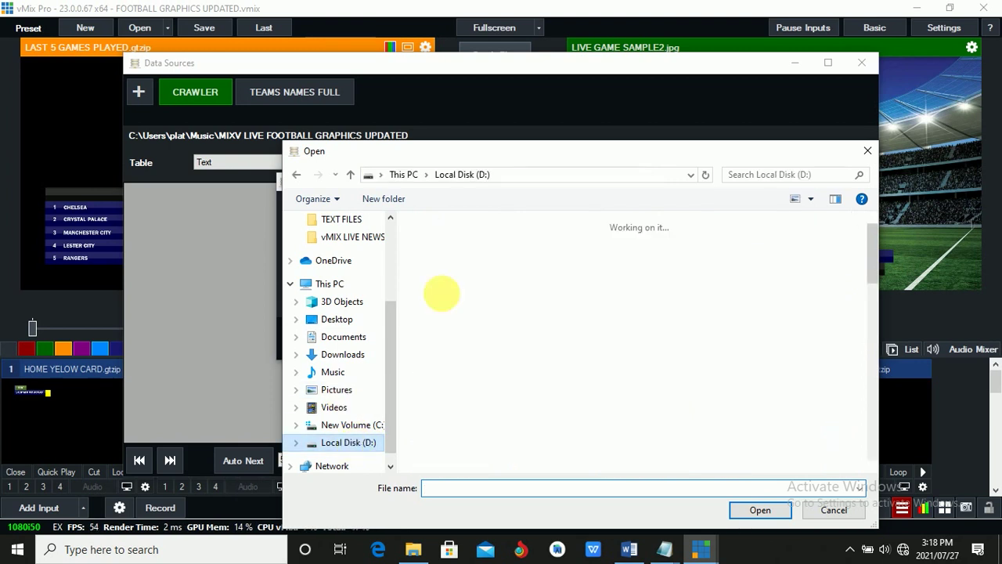
double_click(440, 264)
double_click(459, 239)
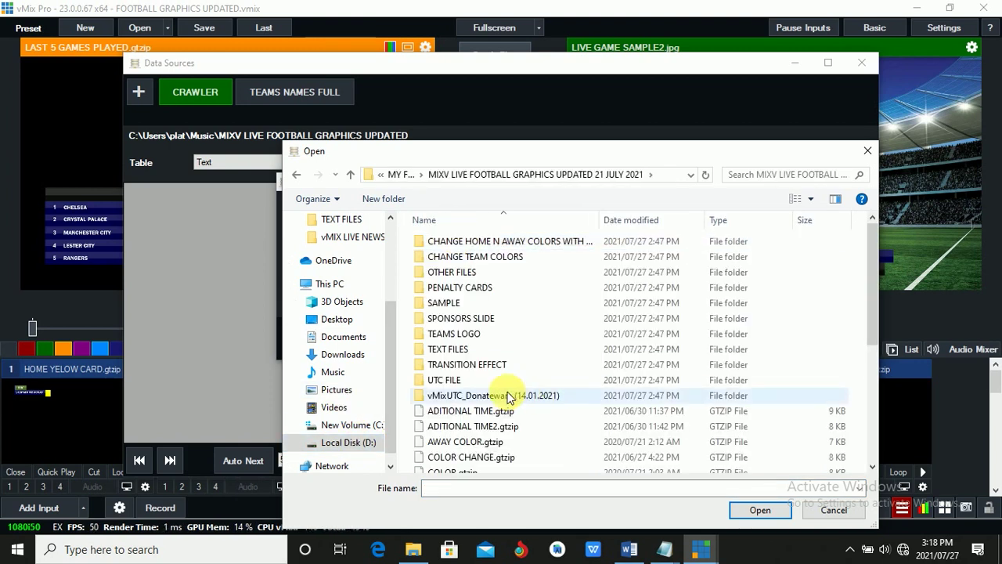
double_click(448, 349)
click(449, 239)
click(760, 509)
click(581, 338)
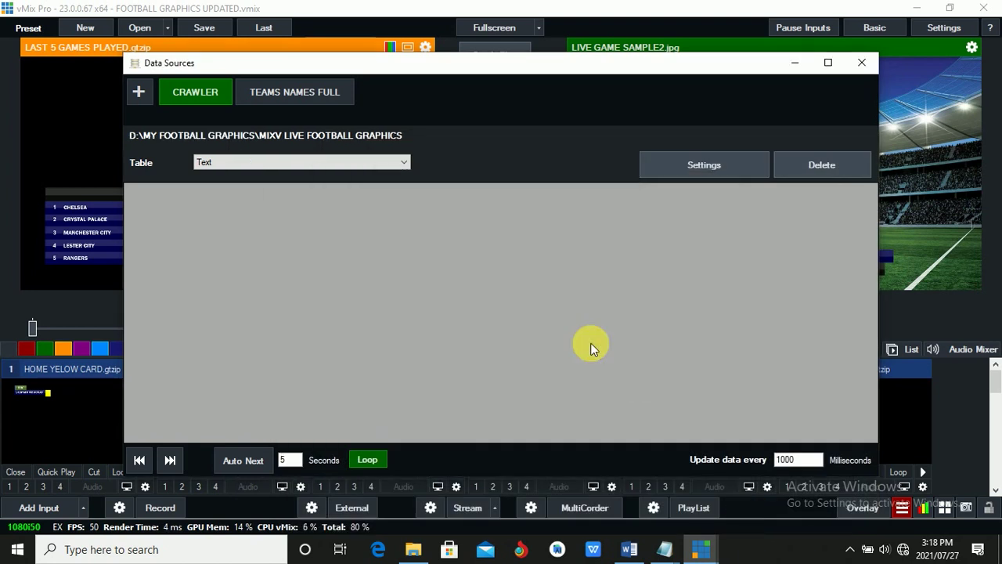
- Relink TEAMS NAMES FULL to GAME DATA.xlsx and close the Data Sources Manager
click(308, 88)
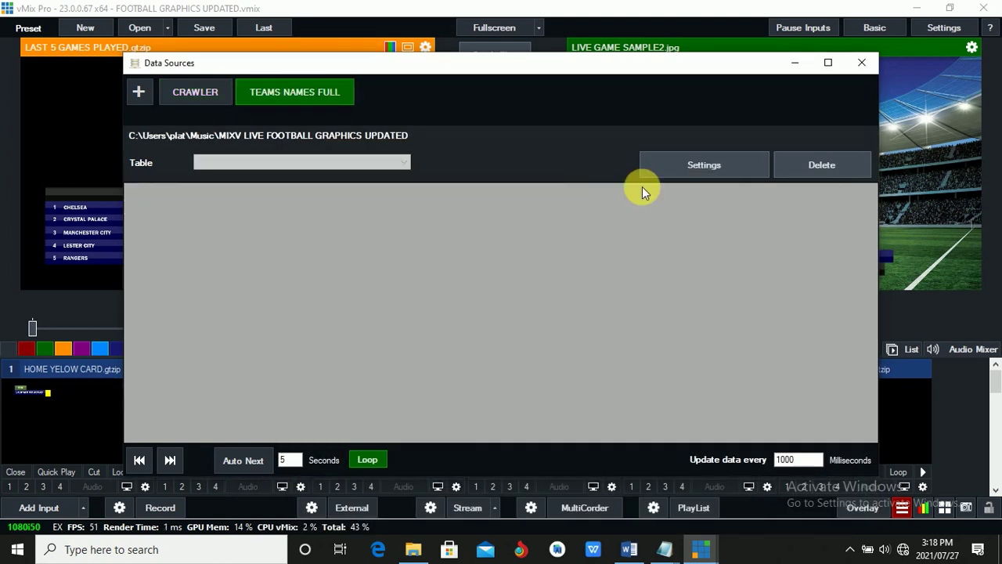
click(679, 164)
click(683, 238)
click(464, 258)
click(753, 511)
click(567, 338)
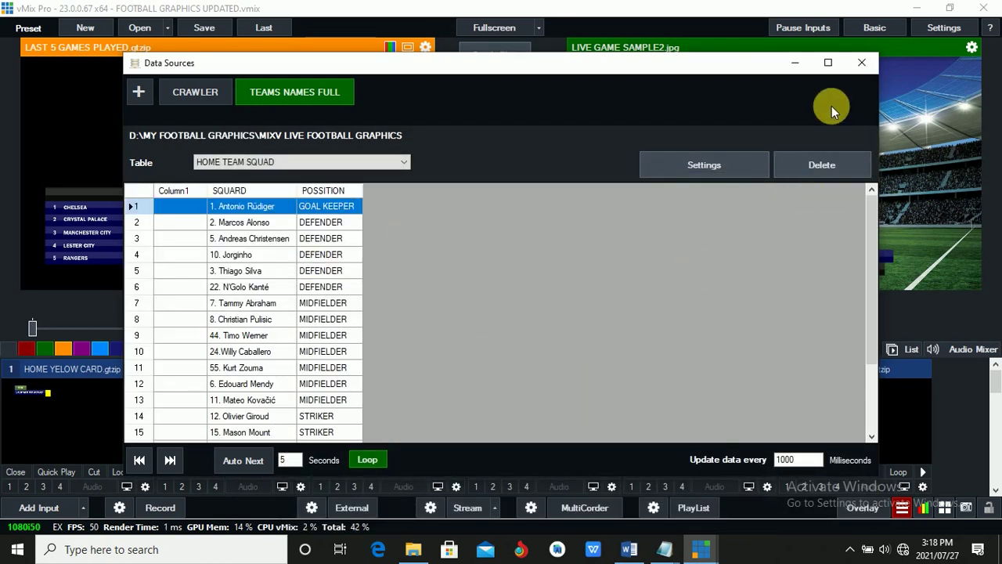
click(861, 62)
drag(498, 227, 555, 229)
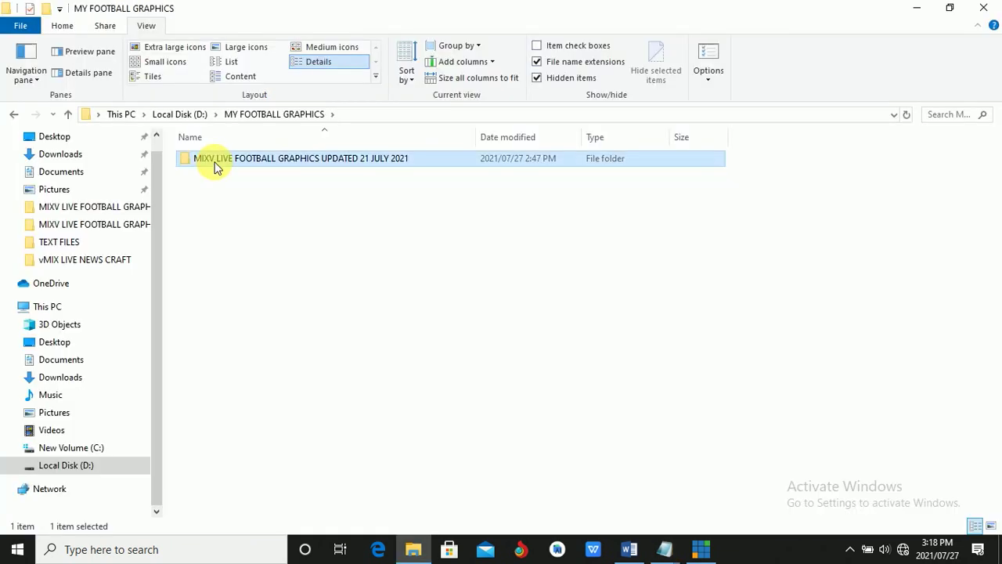
- Launch vMixController.exe from the vMixUTC_Donateware (14.01.2021) folder
double_click(217, 166)
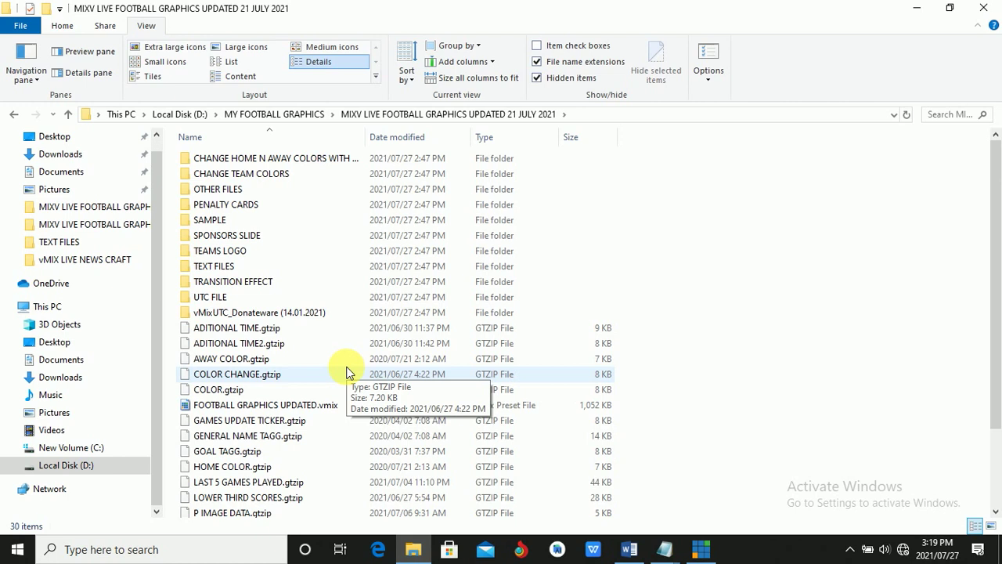
double_click(297, 312)
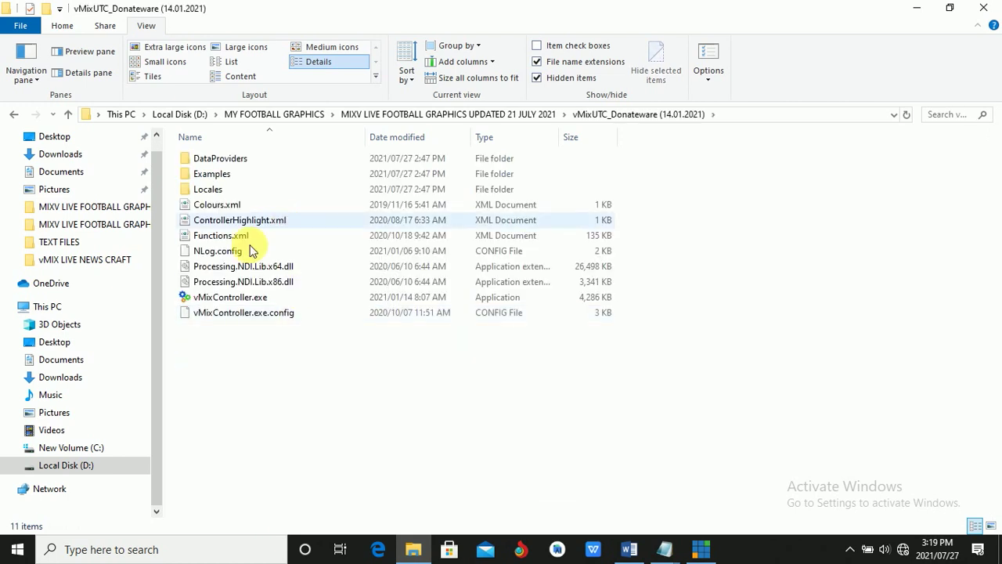
double_click(226, 302)
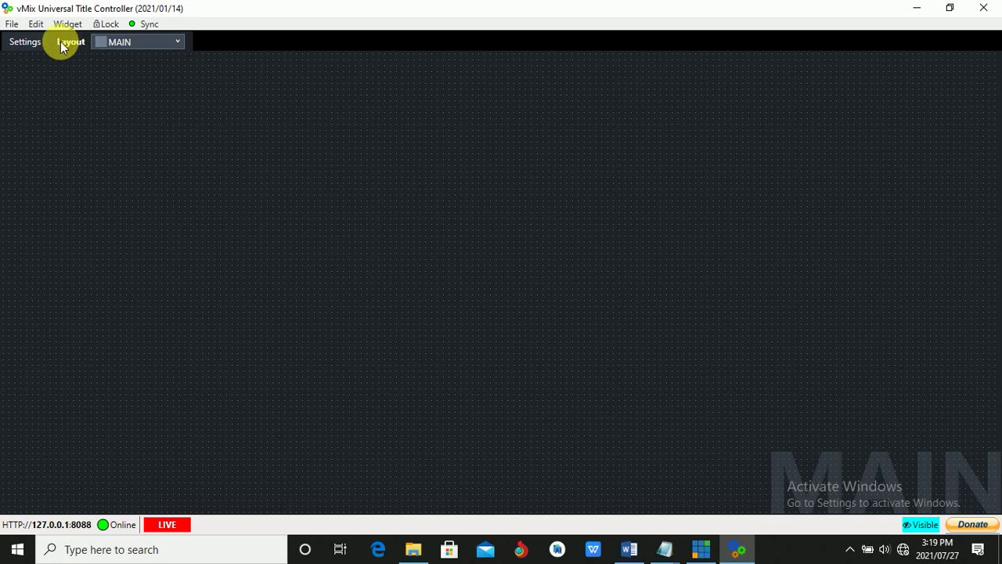
- Open UTC FILE\UTC FILE UPDATED.vmc and maximize the controller window
click(12, 24)
click(33, 57)
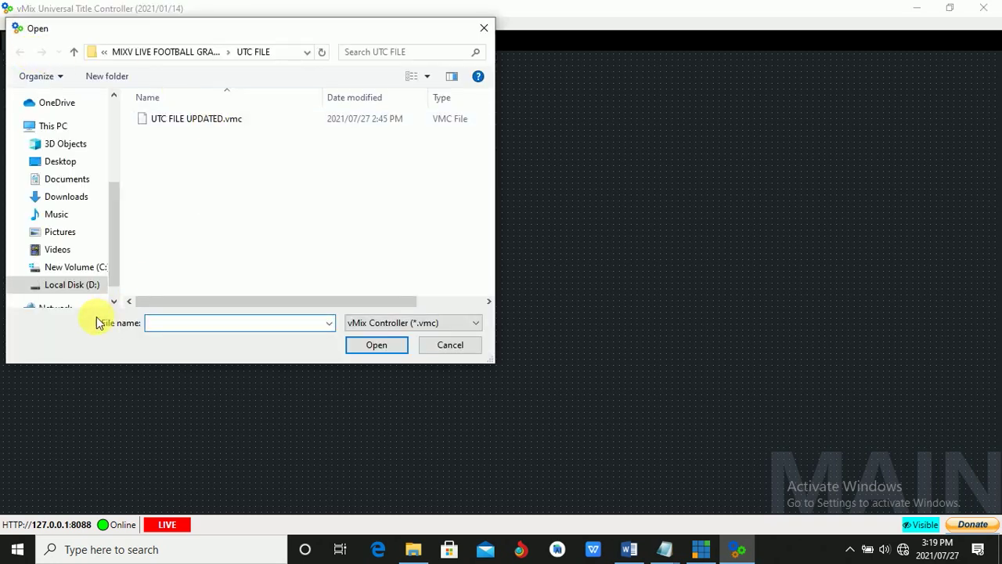
click(92, 290)
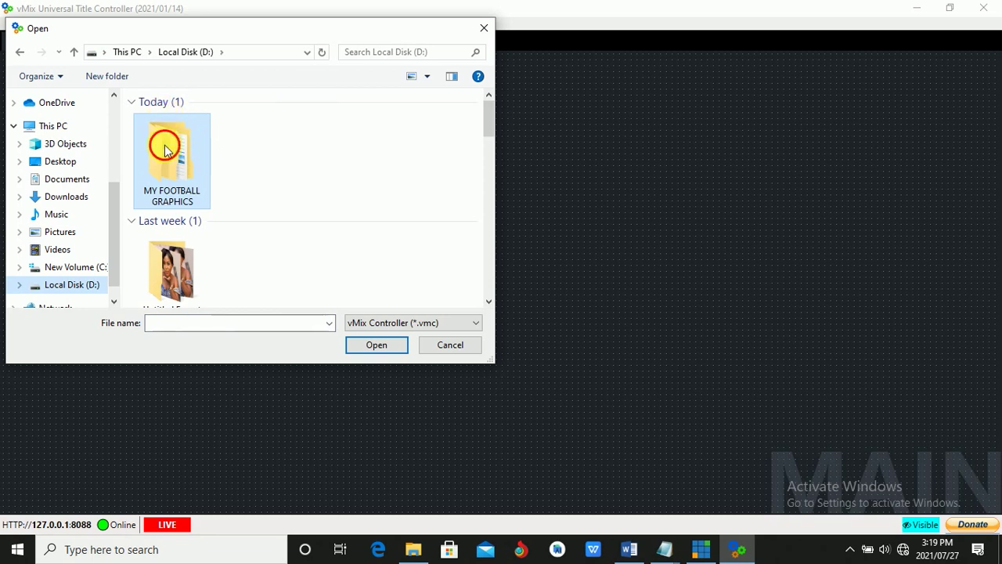
double_click(164, 149)
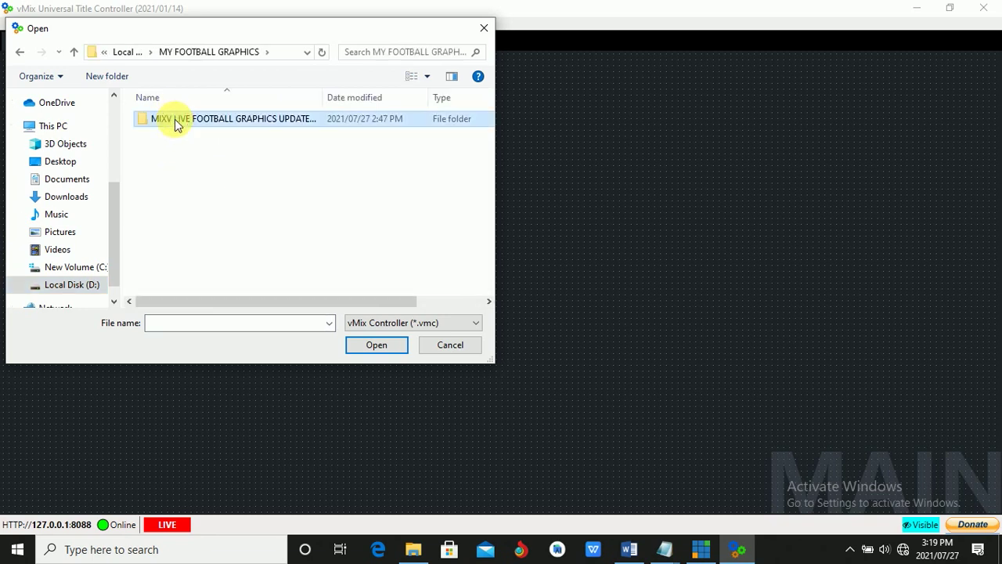
double_click(174, 119)
double_click(172, 260)
click(201, 119)
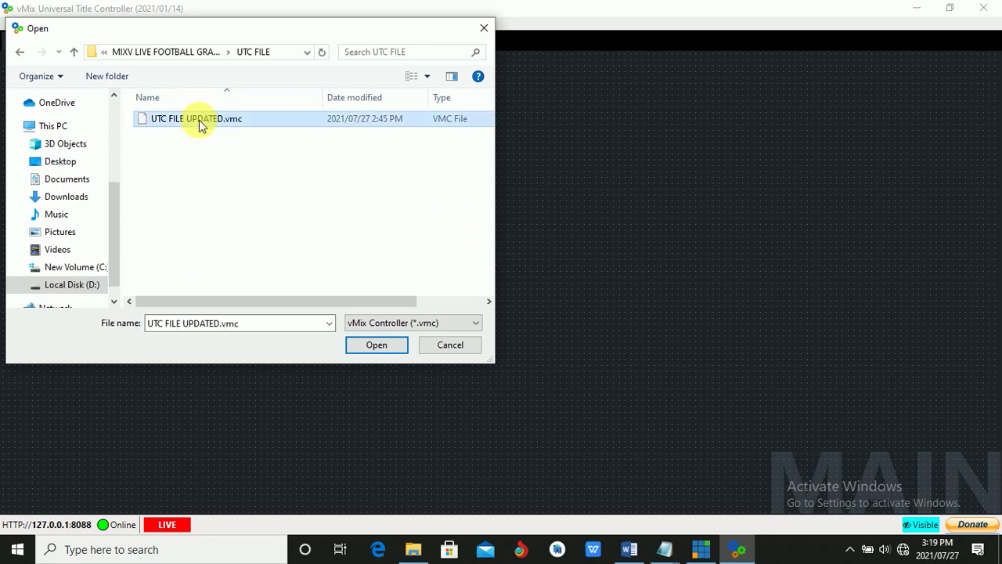
click(373, 344)
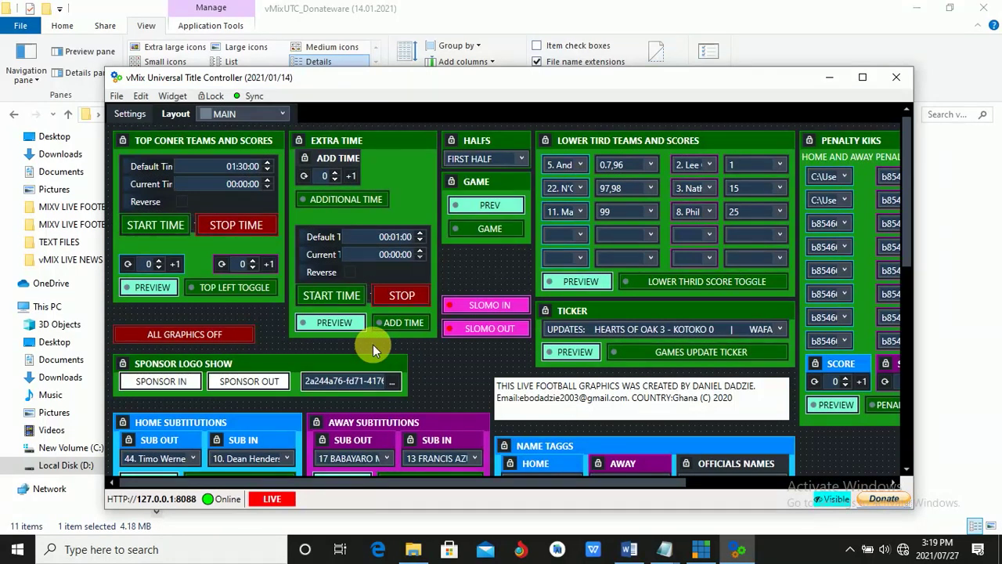
click(862, 81)
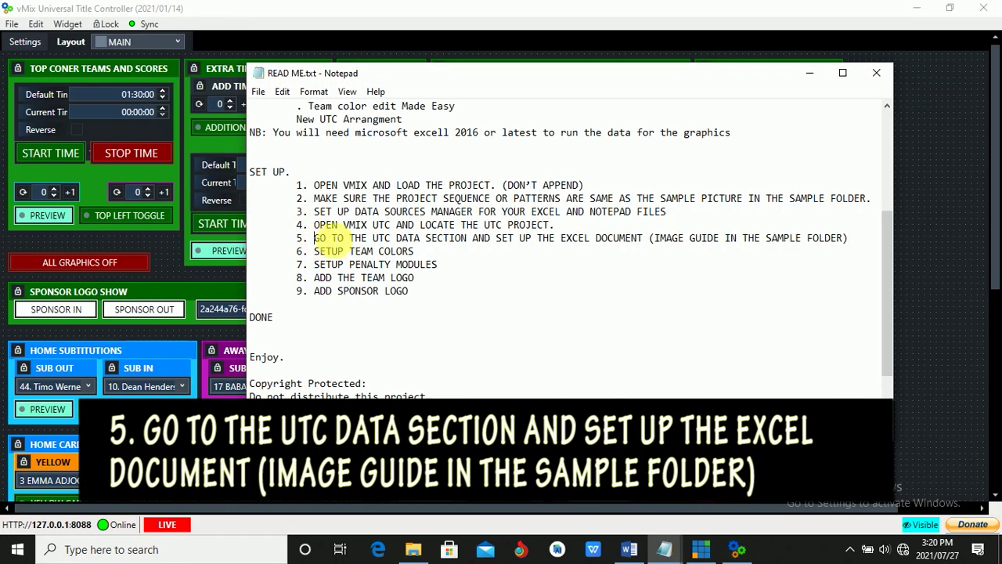
drag(314, 238, 847, 238)
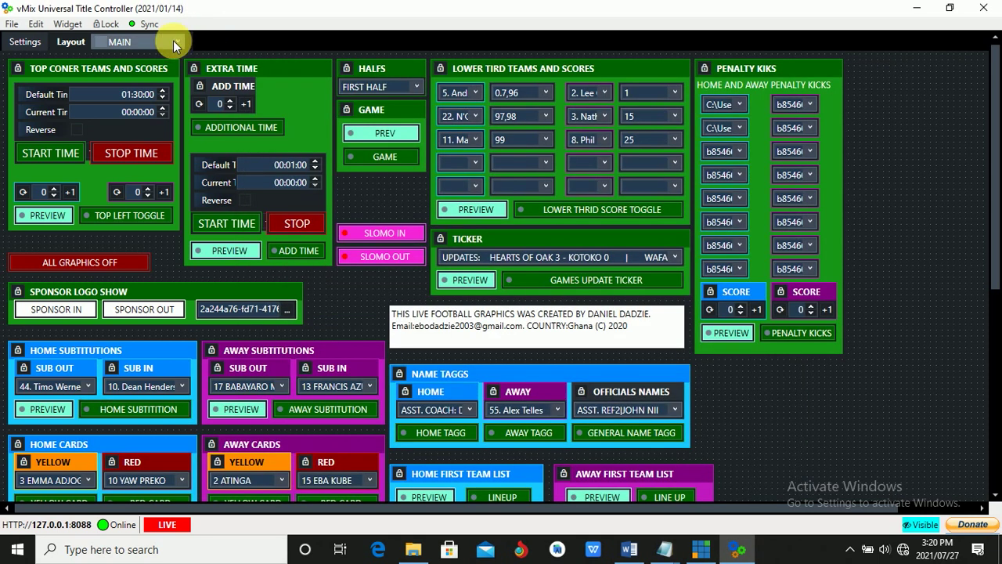
- Switch the controller to the DATA layout and note this is what a fresh computer shows
click(173, 41)
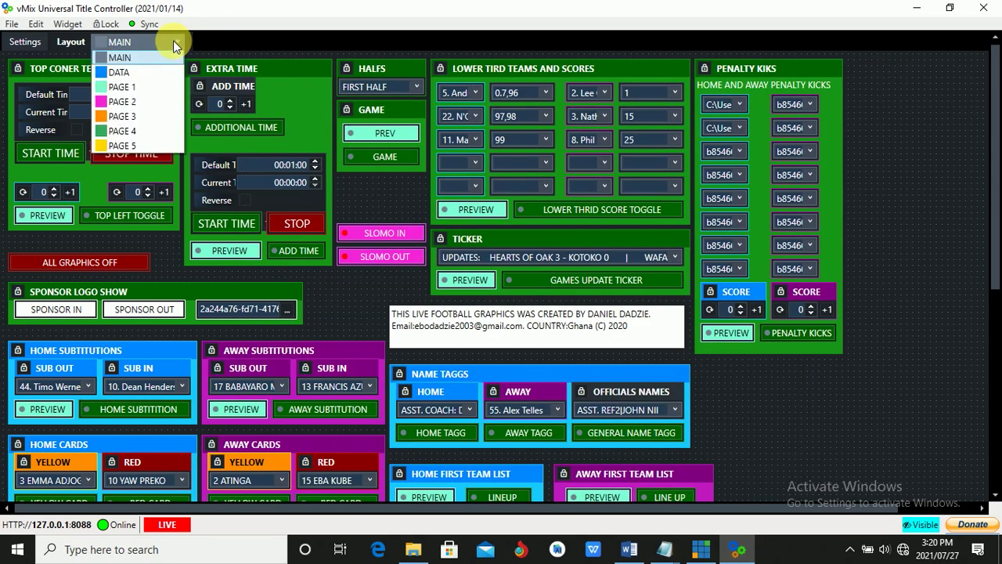
click(144, 71)
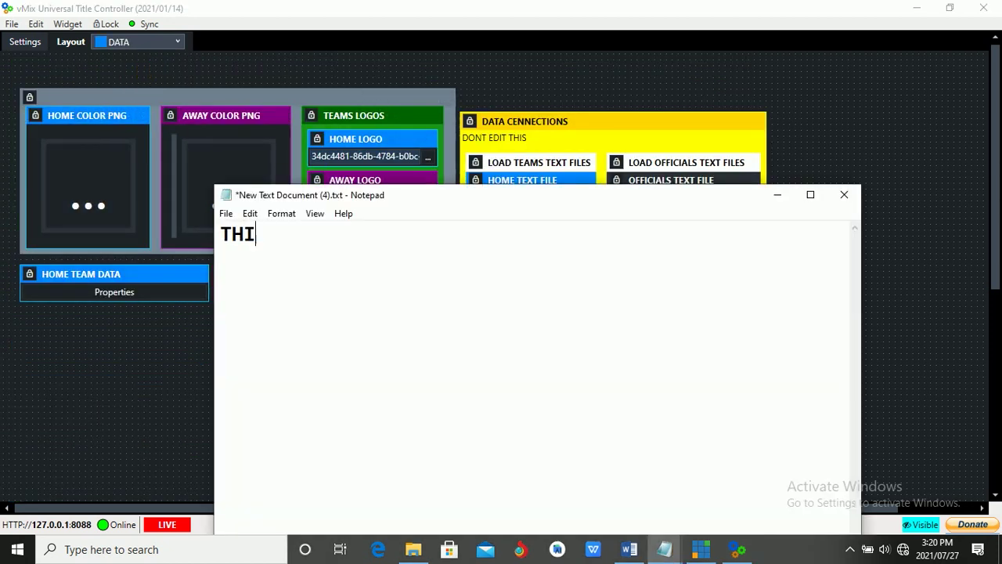
text(S IS WHAT YOU SEE)
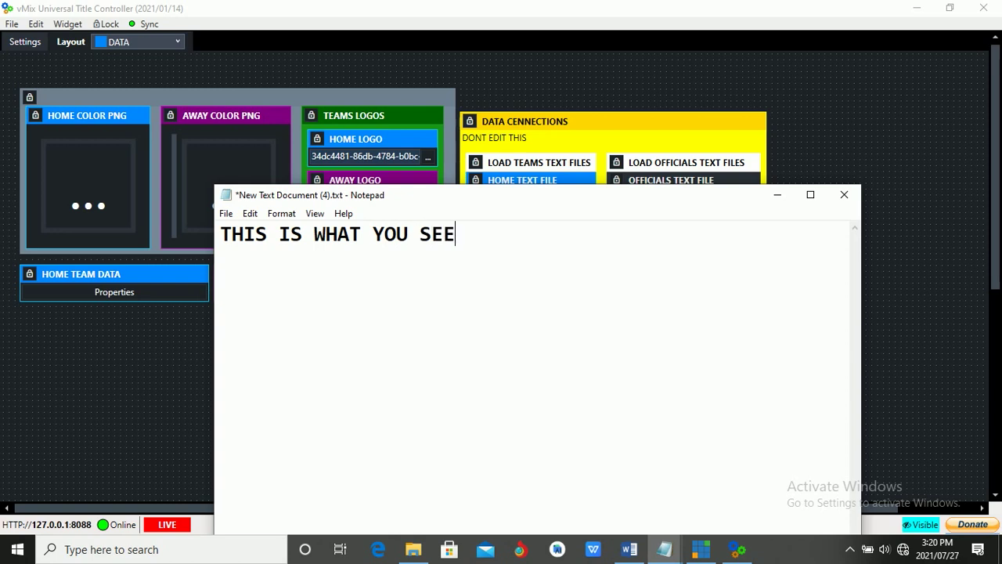
text( WHEN YOU )
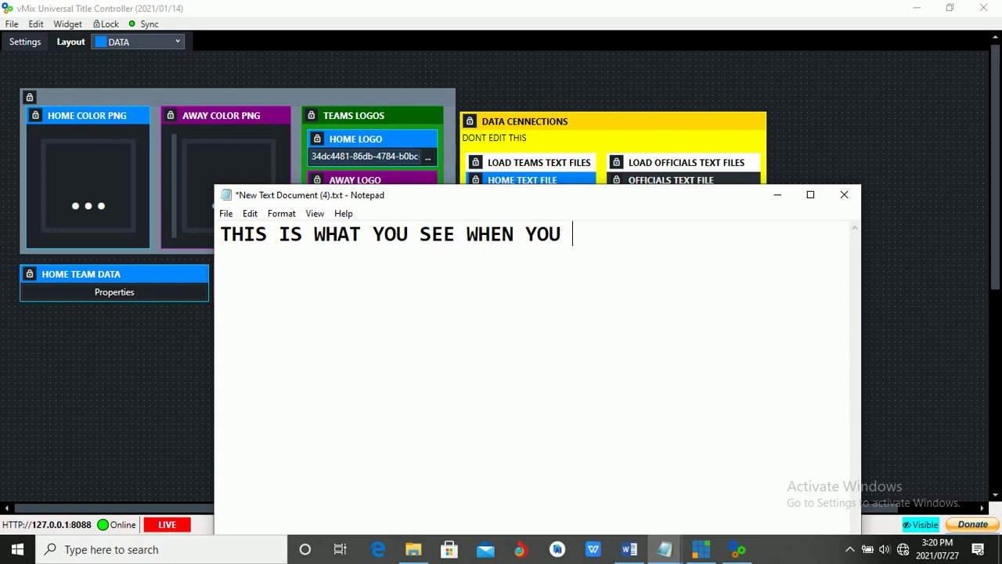
text(FIRST OPEN THE PROJET IN A)
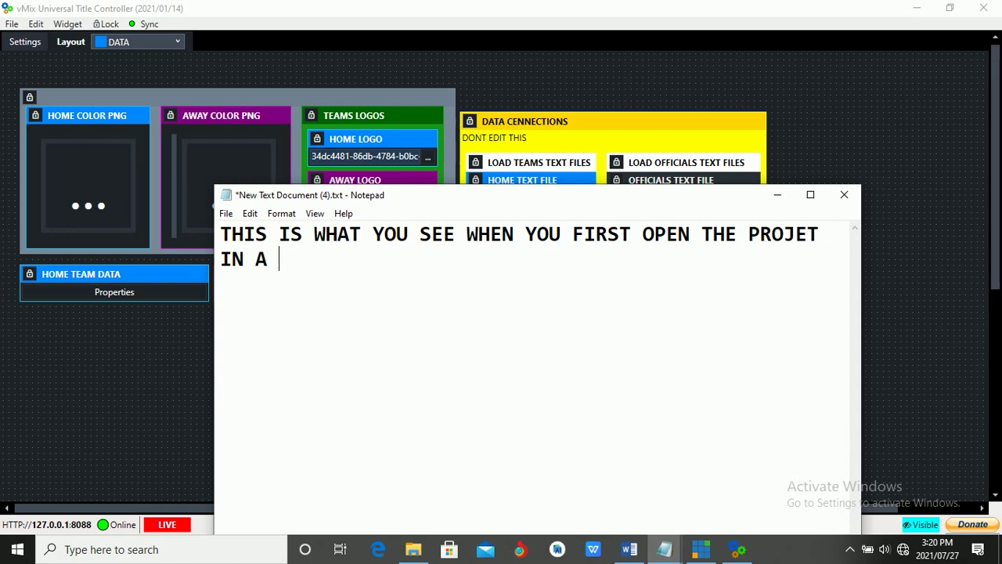
text(FRESH COMPUER)
- Note that the Excel sheets are offline and must come back online; highlight step 5's image guide
key(BackSpace)
key(BackSpace)
key(BackSpace)
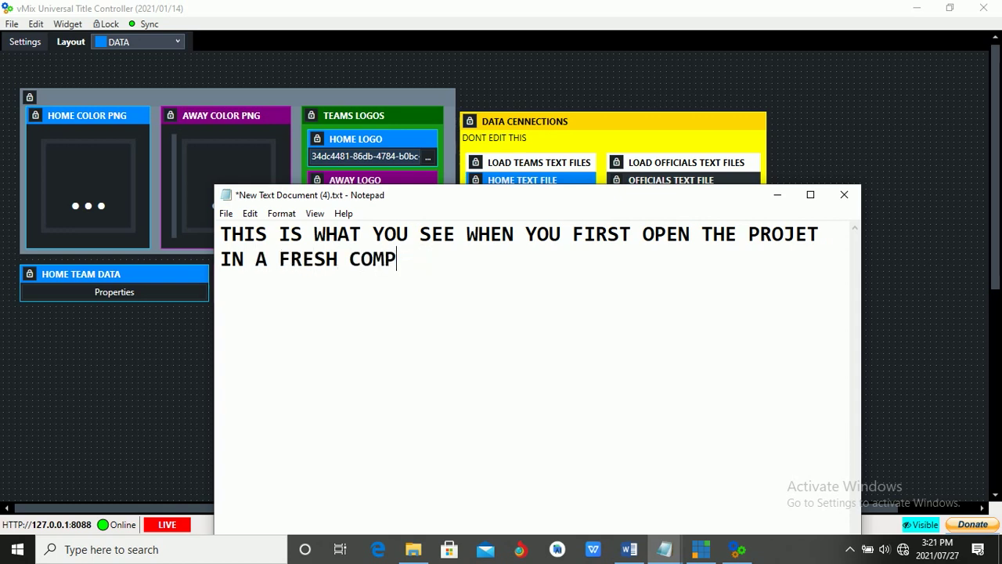
text(UTER.)
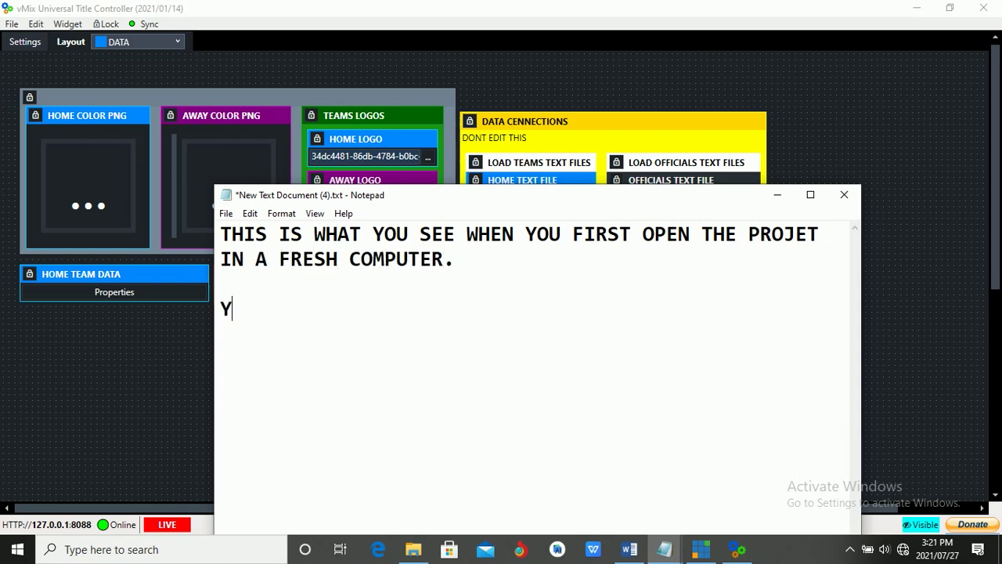
text(AVE TO RESTORE THE DASHBOARD.)
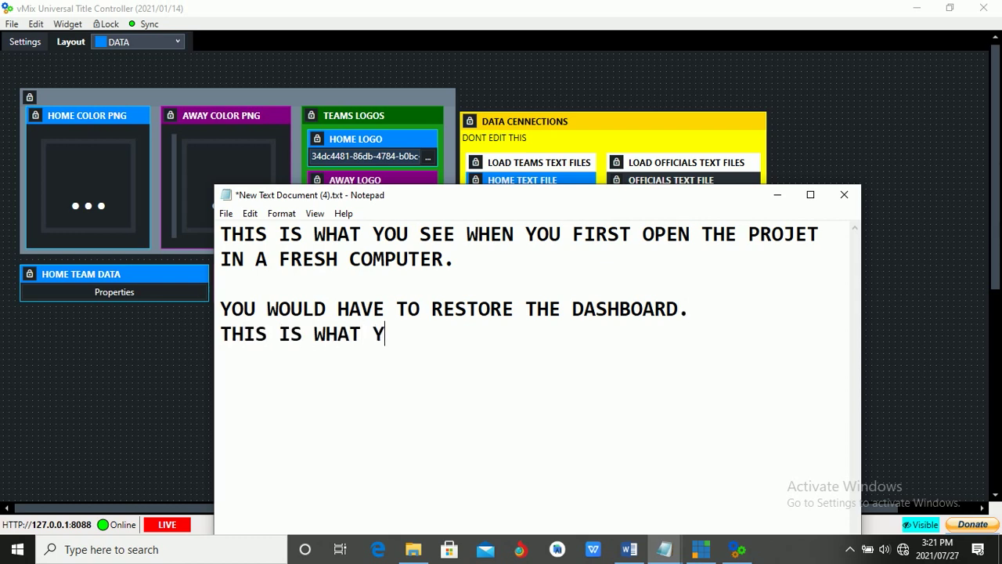
text(THIS IS WHAT YOU WILL DO)
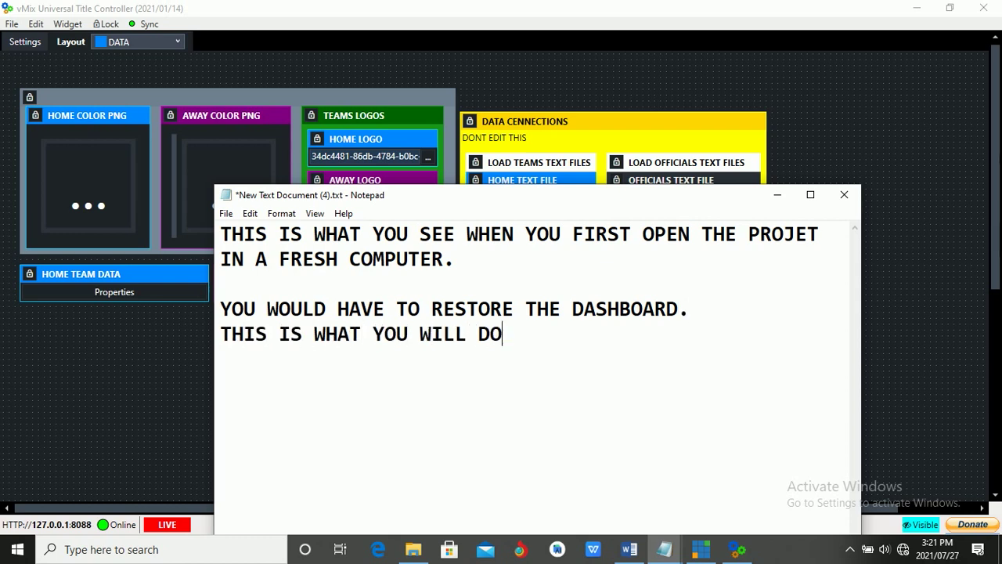
key(Return)
key(Return)
text(A)
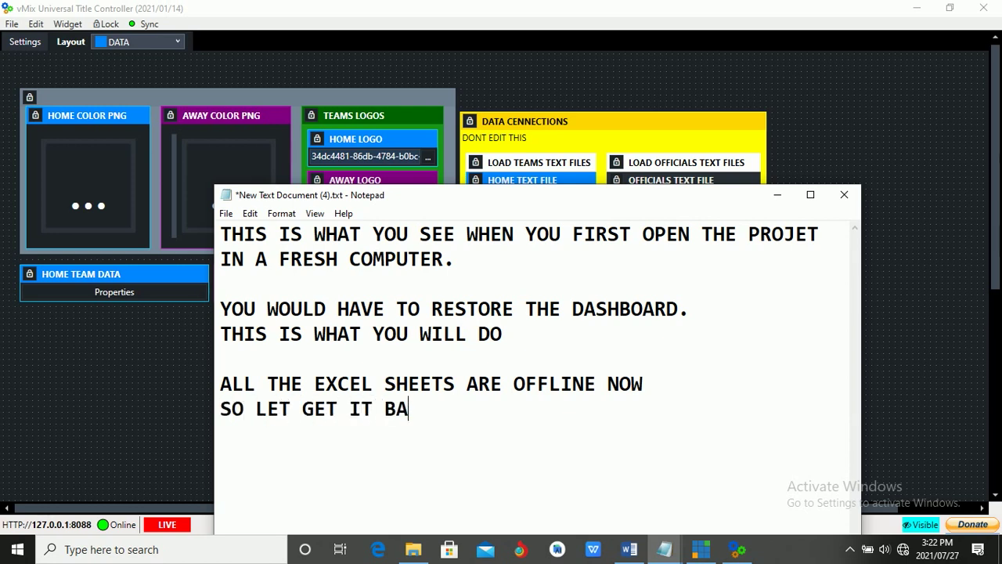
text(..)
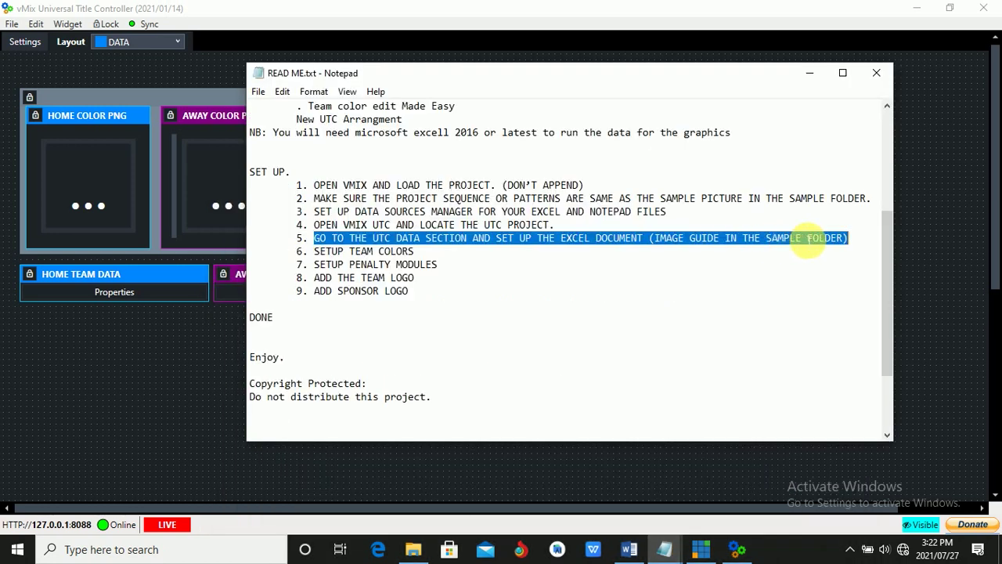
click(808, 239)
drag(654, 239, 844, 239)
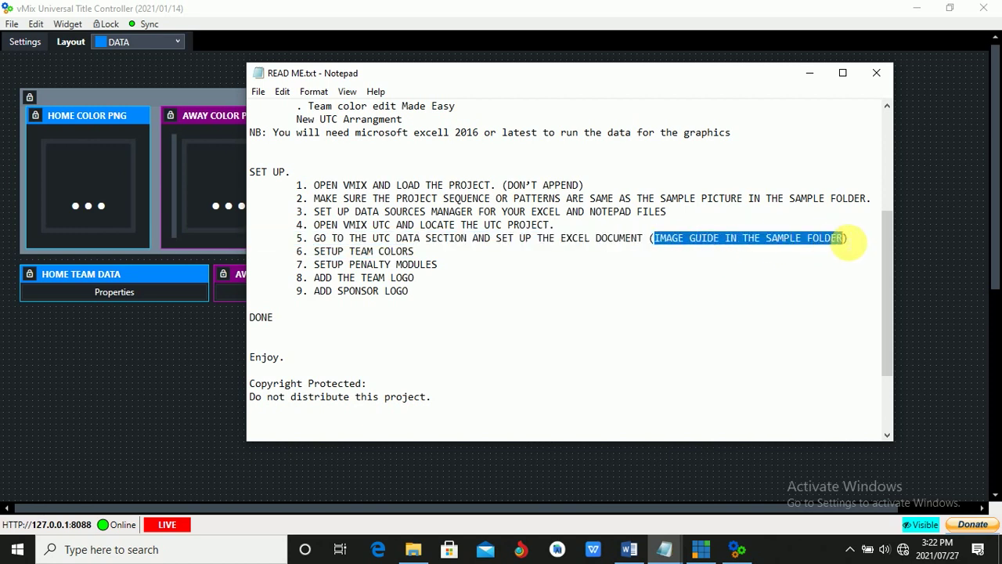
- Open UTC EXCEL SHEET SETUP IMAGE SAMPLE.jpeg from the SAMPLE folder as a layout reference
click(413, 550)
click(215, 223)
double_click(215, 223)
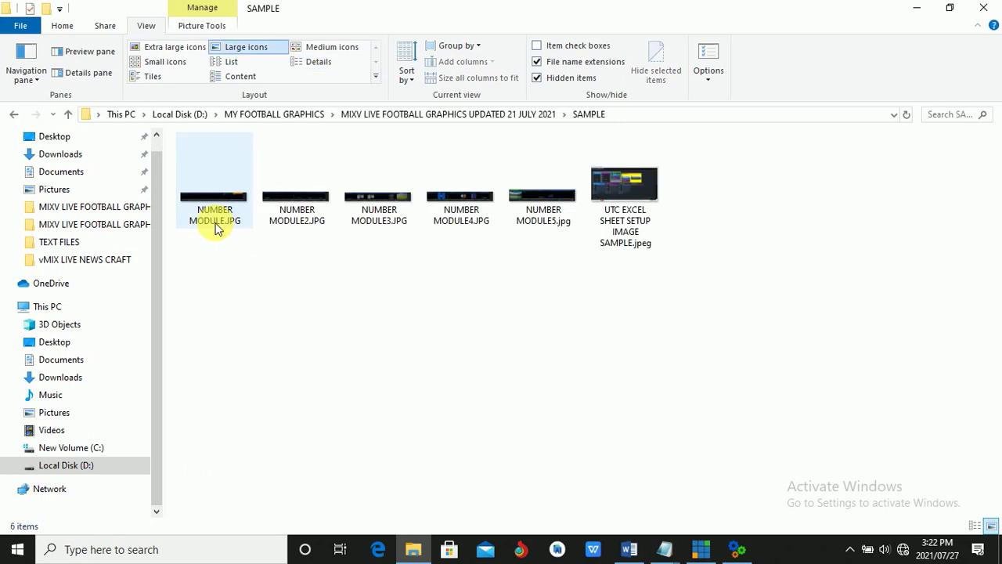
click(619, 191)
double_click(620, 192)
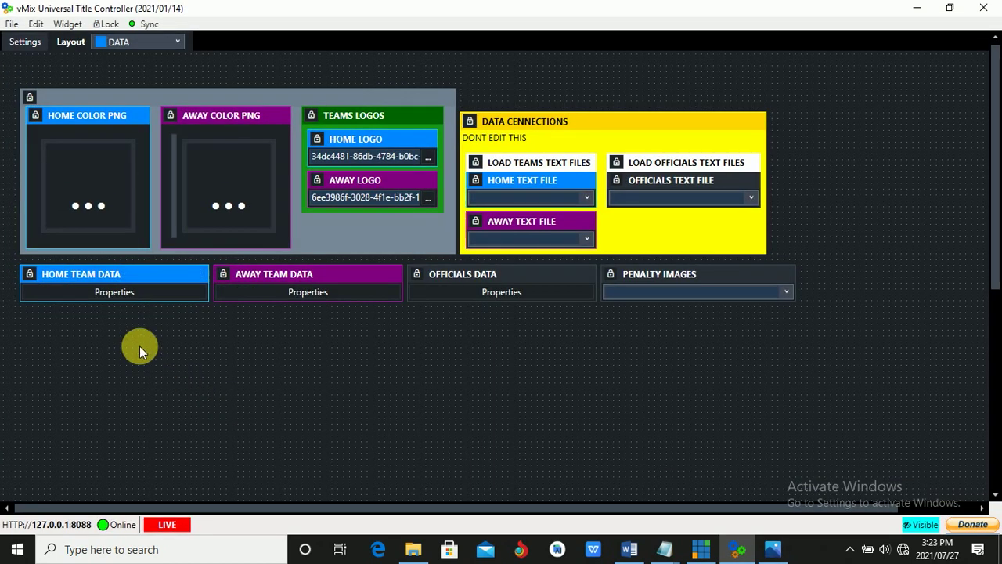
- Add a new Excel Data widget and copy the old widget's name, HOME TEAM DATA
right_click(139, 345)
mouse_move(227, 281)
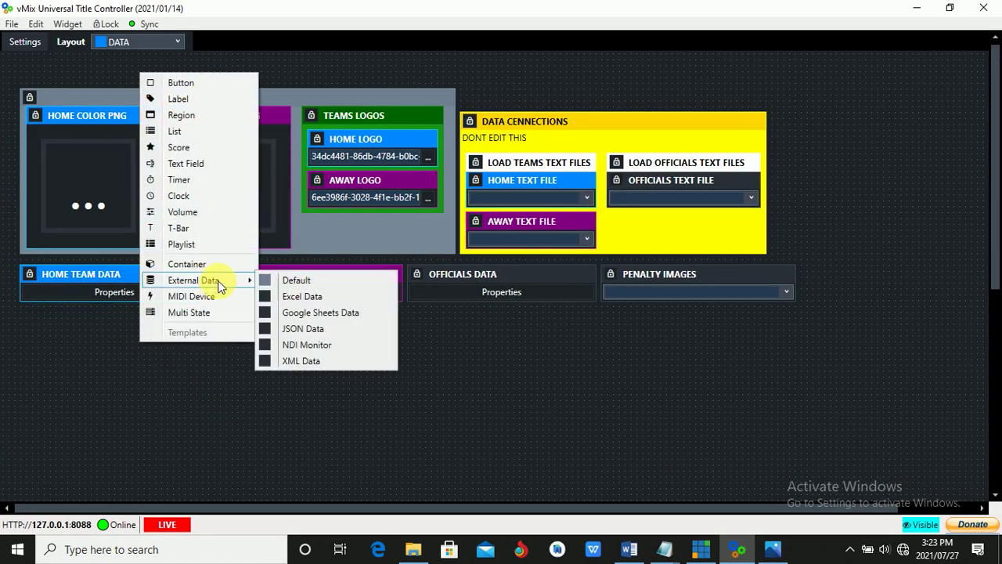
click(302, 293)
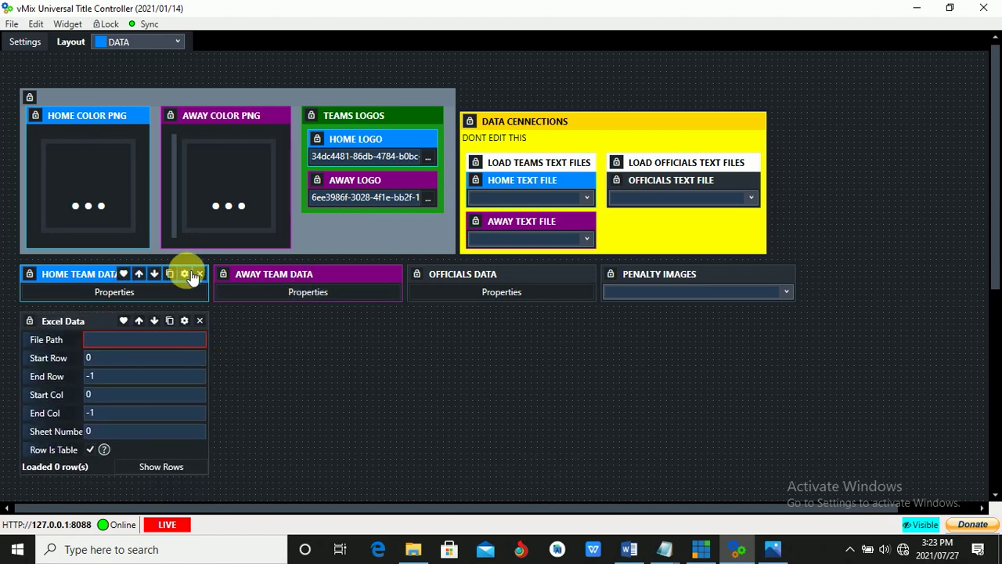
click(184, 274)
right_click(454, 154)
click(486, 174)
click(672, 90)
- Rename the new Excel Data widget to HOME TEAM DATA and colour it Aqua
click(184, 321)
triple_click(462, 152)
text(HOME TEAM DATA)
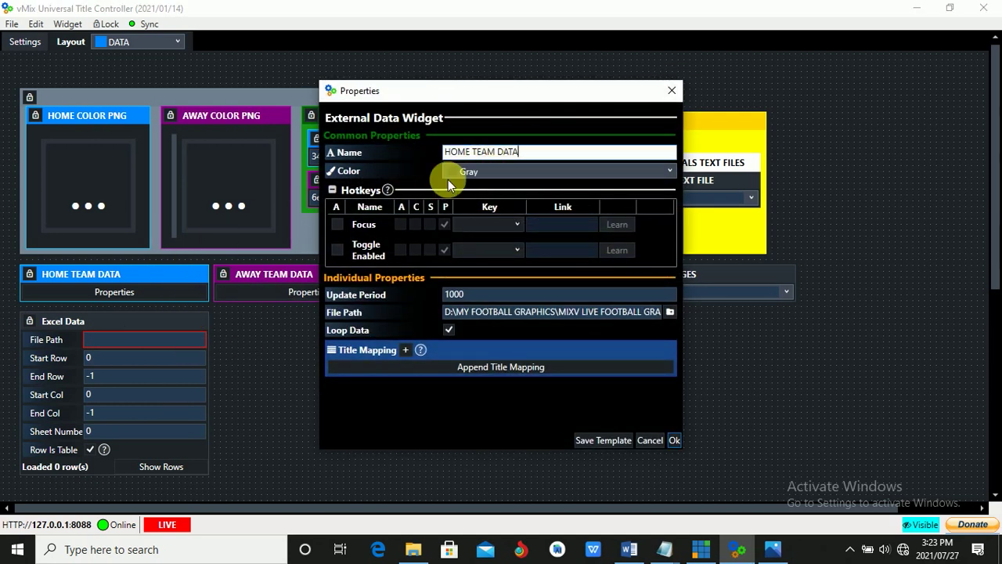
click(462, 173)
click(470, 226)
click(675, 441)
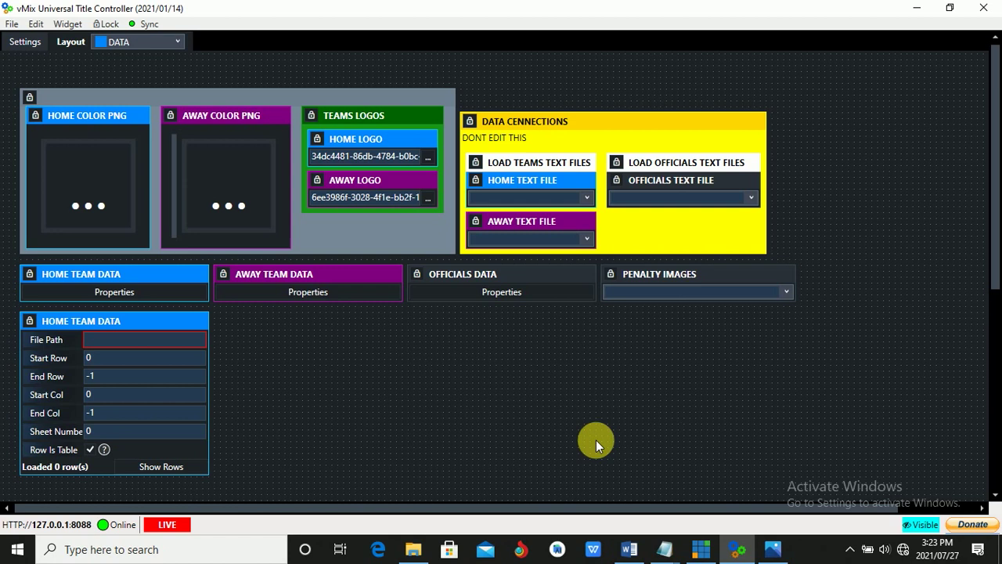
- Delete the old HOME TEAM DATA widget and move the new one beside AWAY TEAM DATA
click(198, 274)
drag(116, 304, 117, 261)
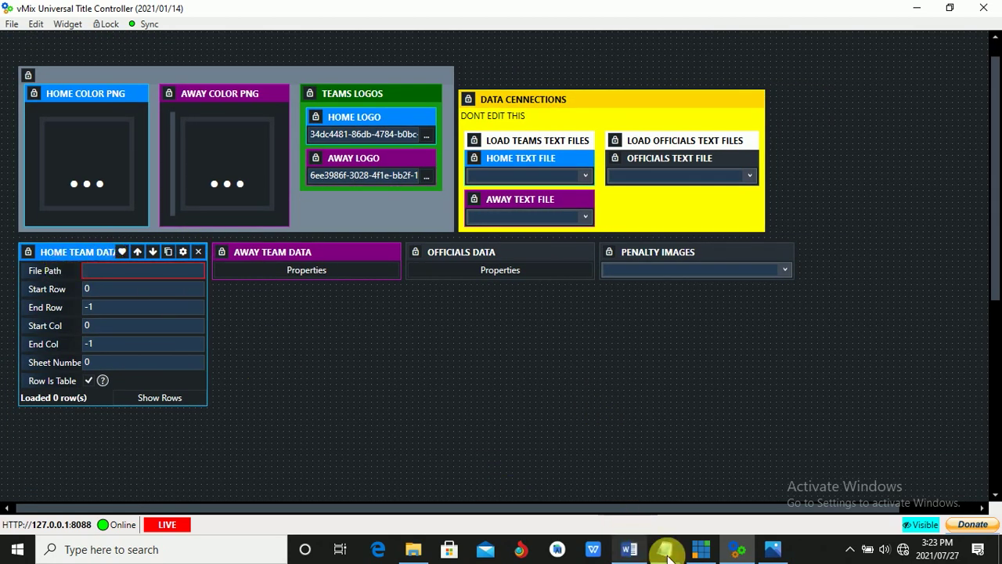
mouse_move(664, 548)
click(603, 510)
- Replace the Notepad note with 'ADD THE EXCEL SHEET PATH FIRST'
key(ctrl+a)
text(ADD)
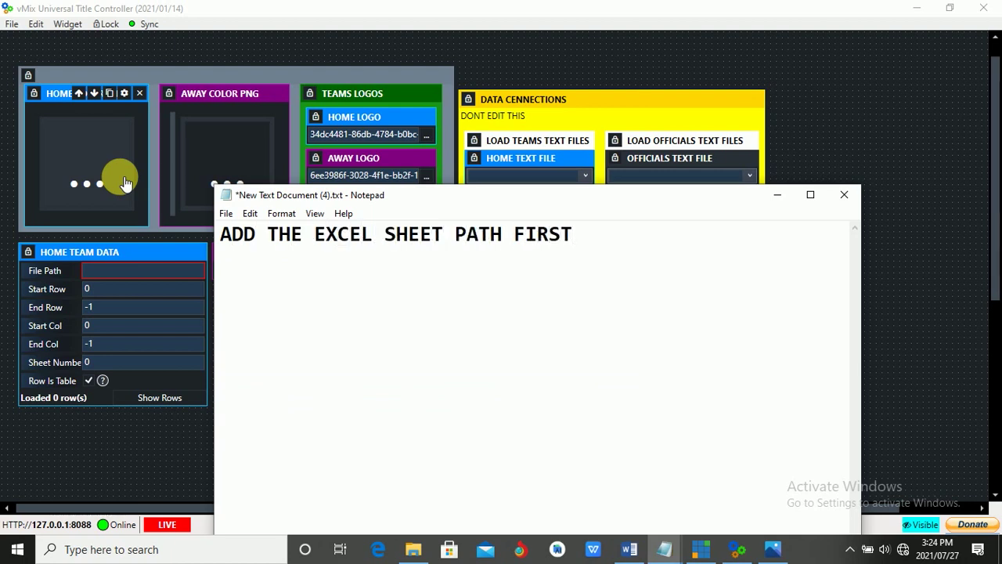
click(90, 270)
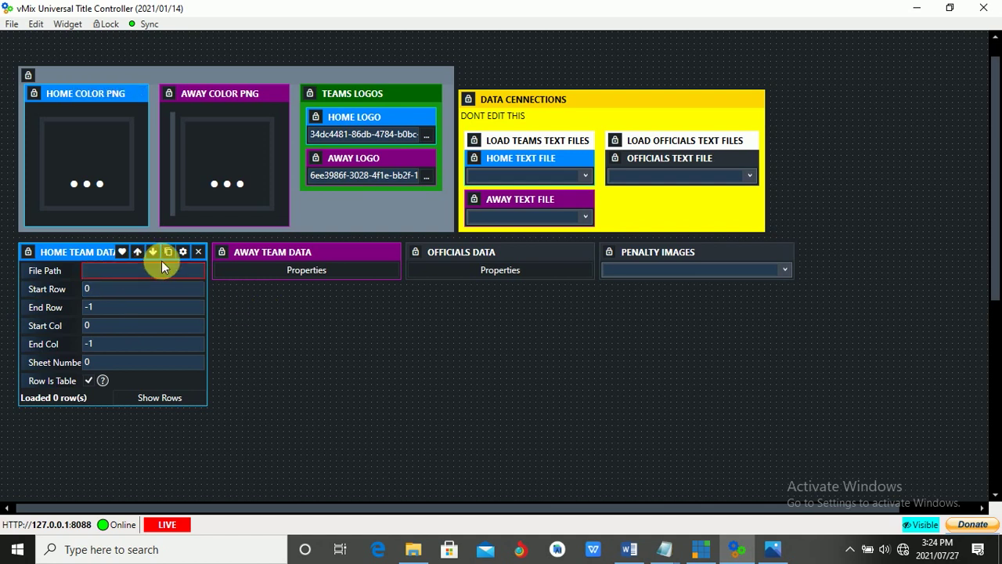
- Copy the full path of GAME DATA.xlsx from the TEXT FILES folder
click(412, 551)
click(349, 115)
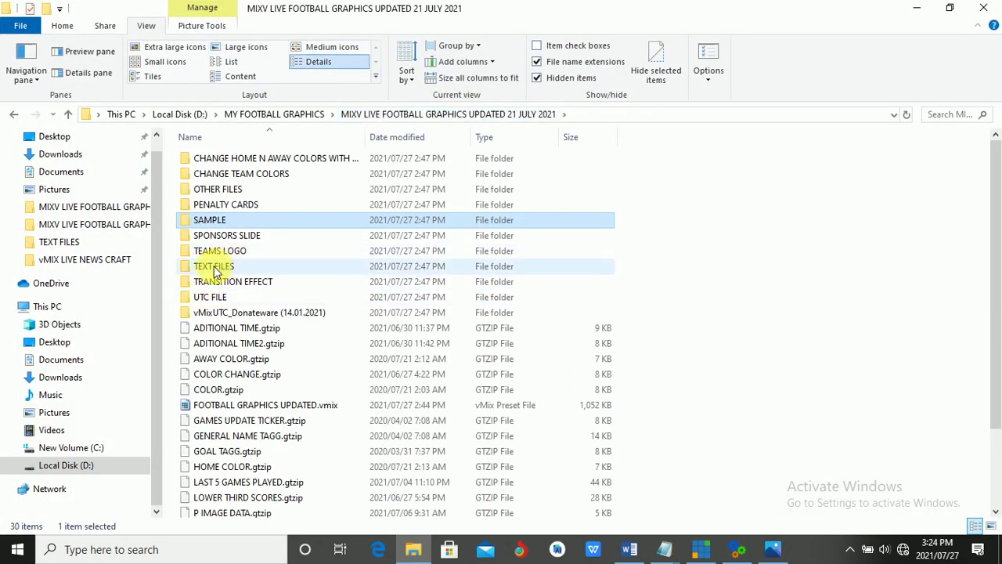
double_click(223, 270)
click(243, 179)
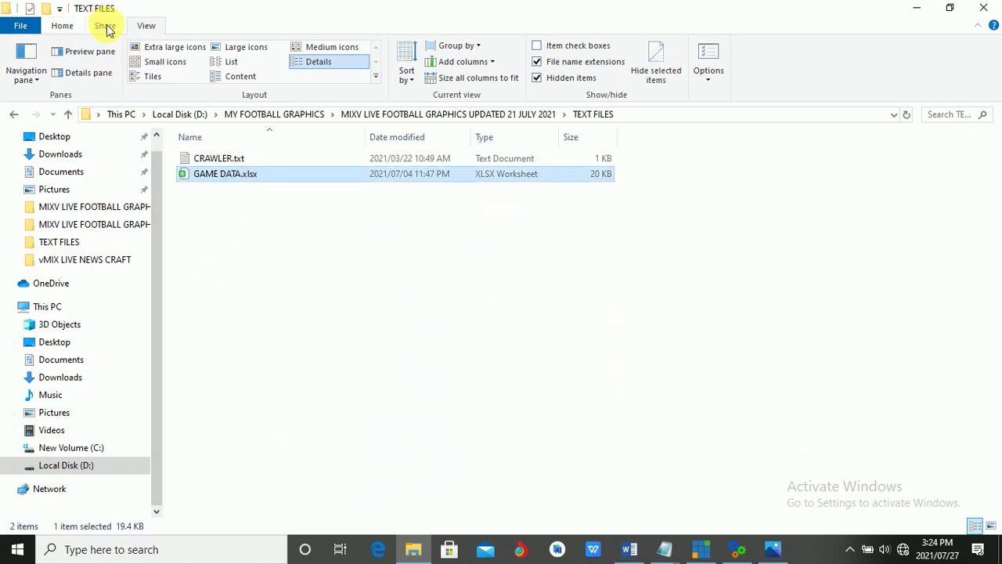
click(64, 26)
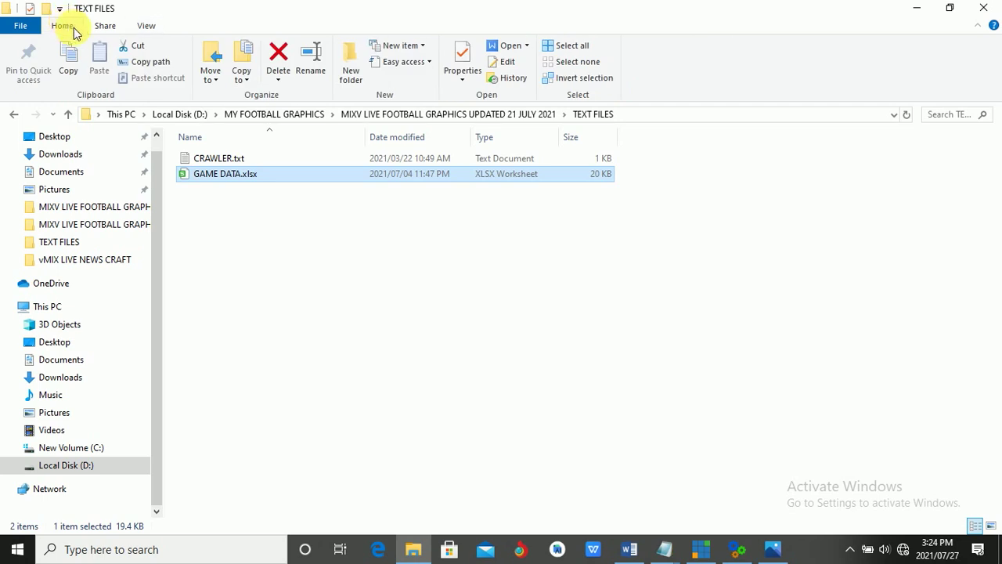
click(153, 65)
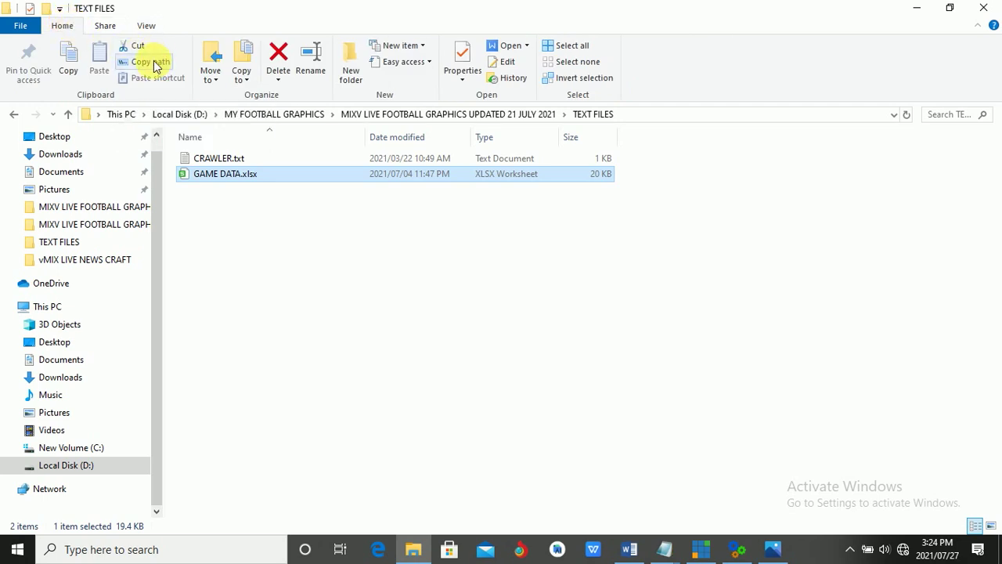
- Get HOME TEAM DATA's File Path field ready to paste the path
key(alt+Tab)
click(161, 273)
right_click(162, 276)
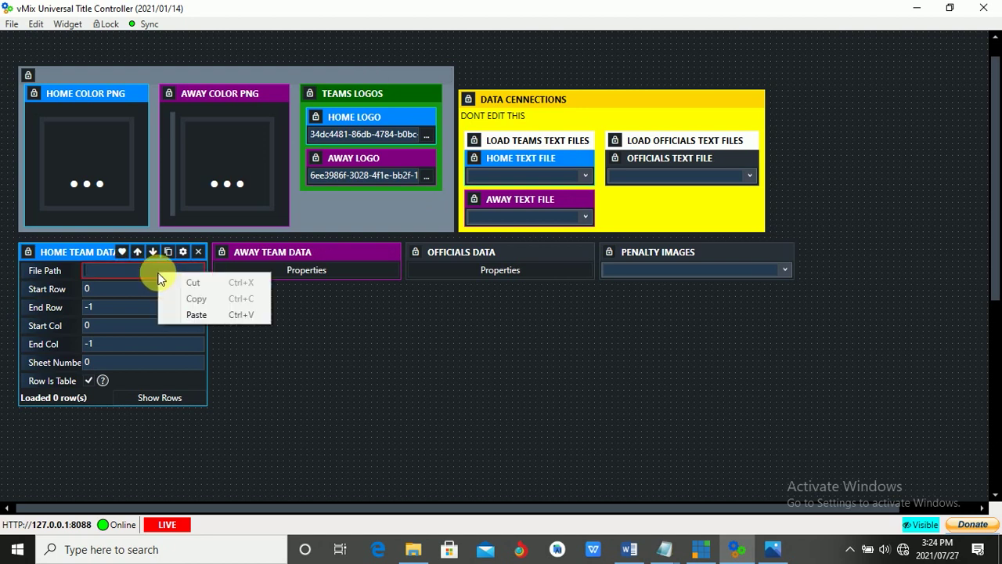
- Paste the GAME DATA.xlsx path into File Path, widen the widget, and review the quotation-marks note
click(188, 315)
drag(208, 323, 829, 318)
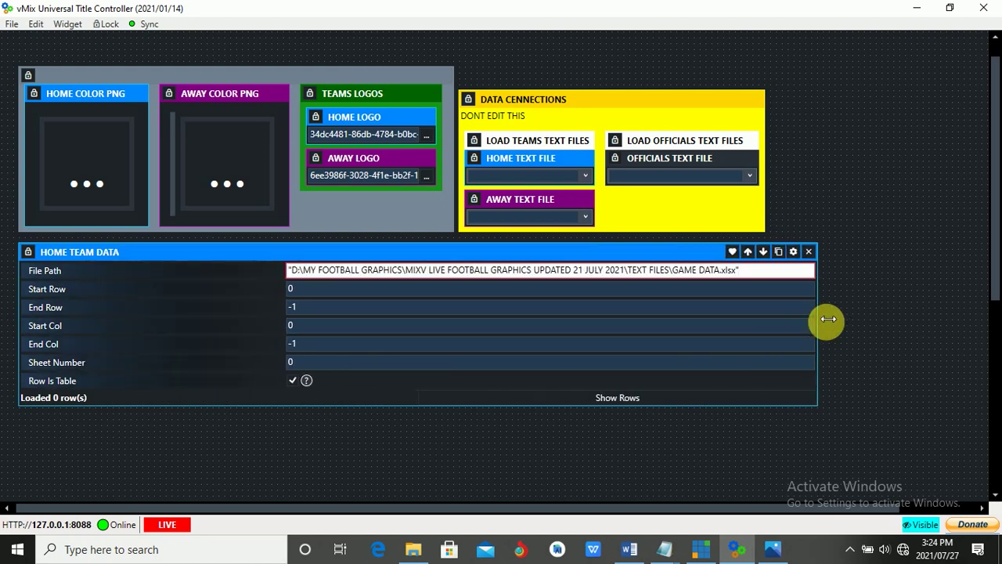
mouse_move(665, 550)
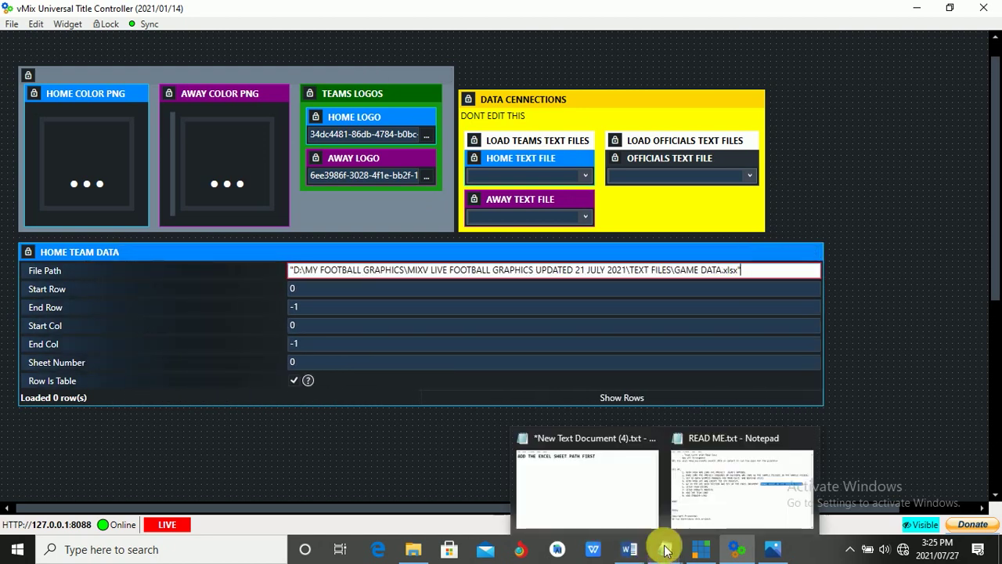
click(587, 485)
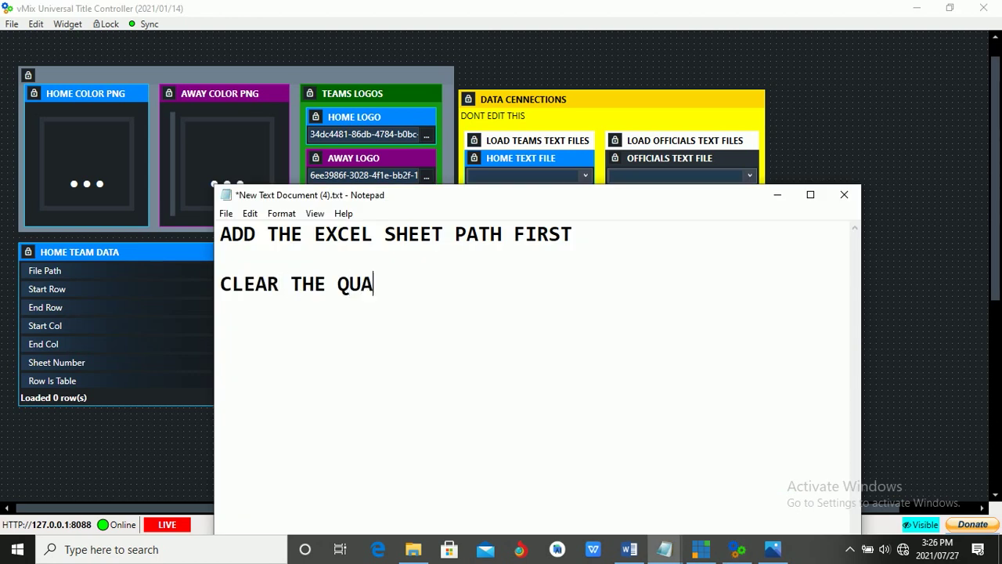
text(CLEAR THE QUATATION SIGNS)
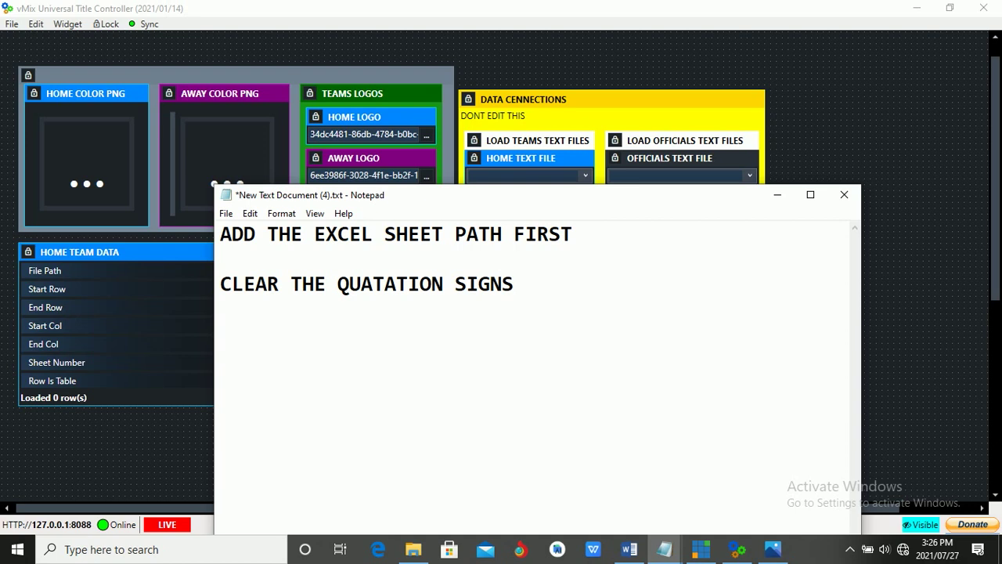
mouse_move(526, 284)
mouse_down()
mouse_move(206, 296)
mouse_move(509, 305)
mouse_up()
key(BackSpace)
key(ctrl+z)
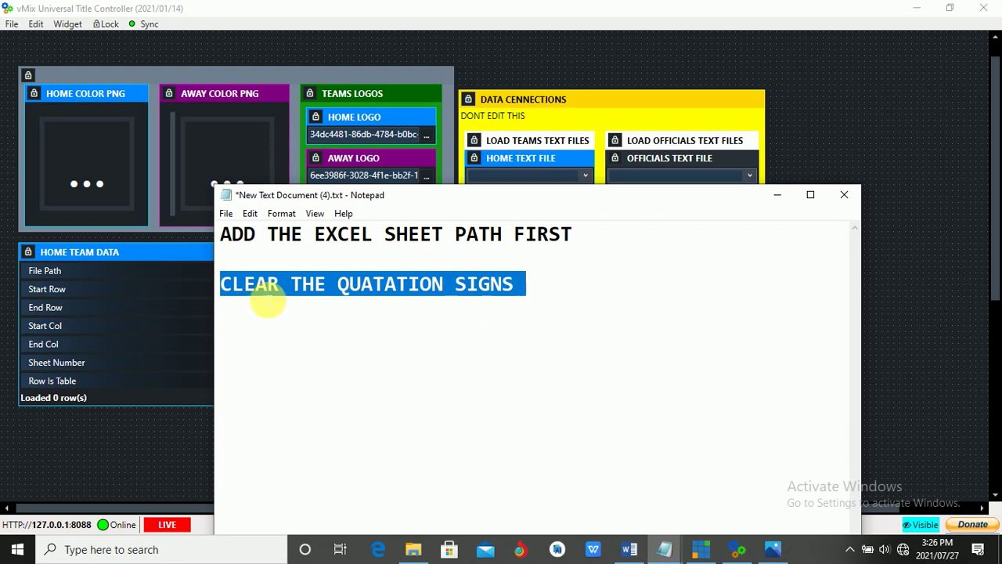
- Strip the leading and trailing quotation marks from the path and narrow the widget back
click(173, 253)
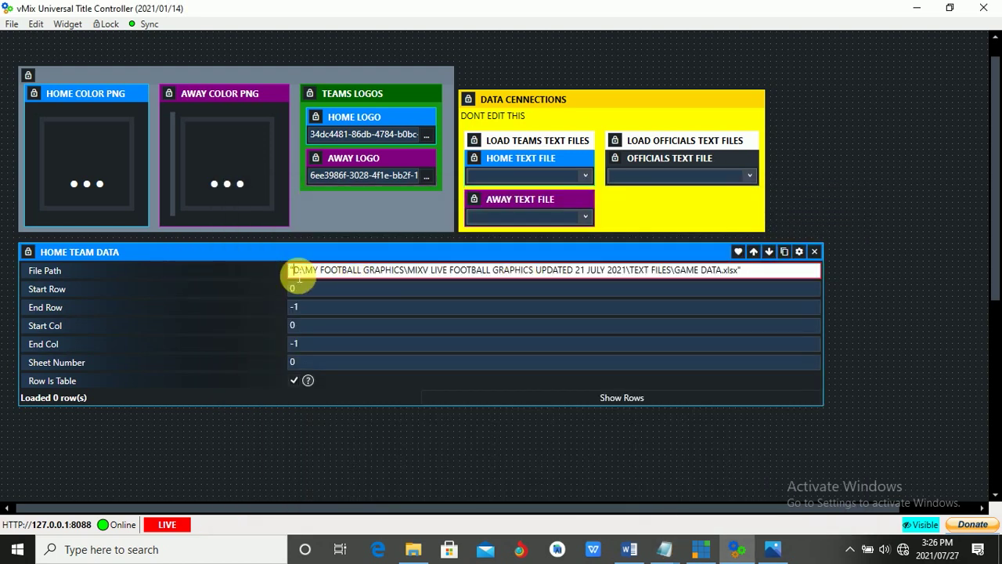
key(Delete)
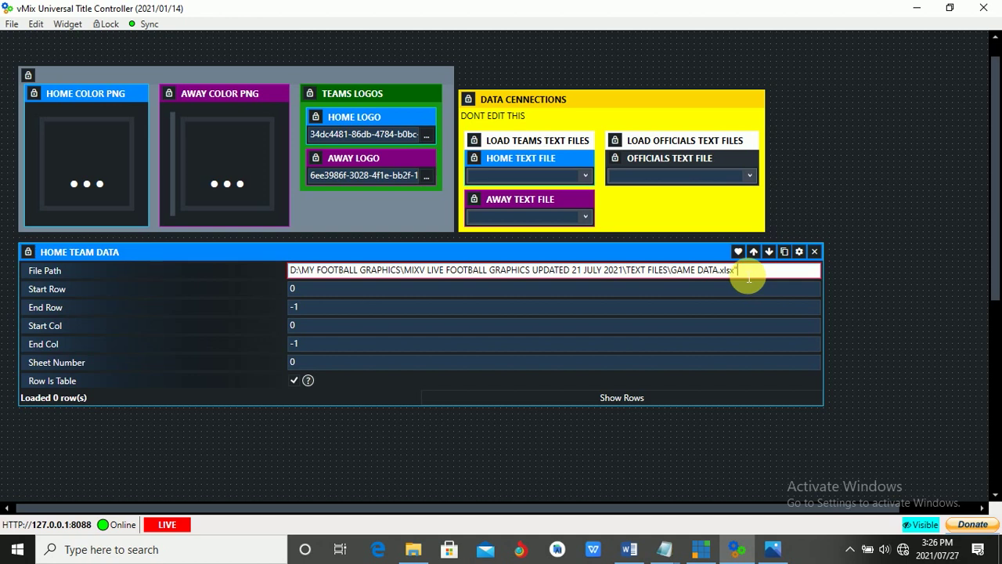
key(BackSpace)
drag(822, 287, 242, 311)
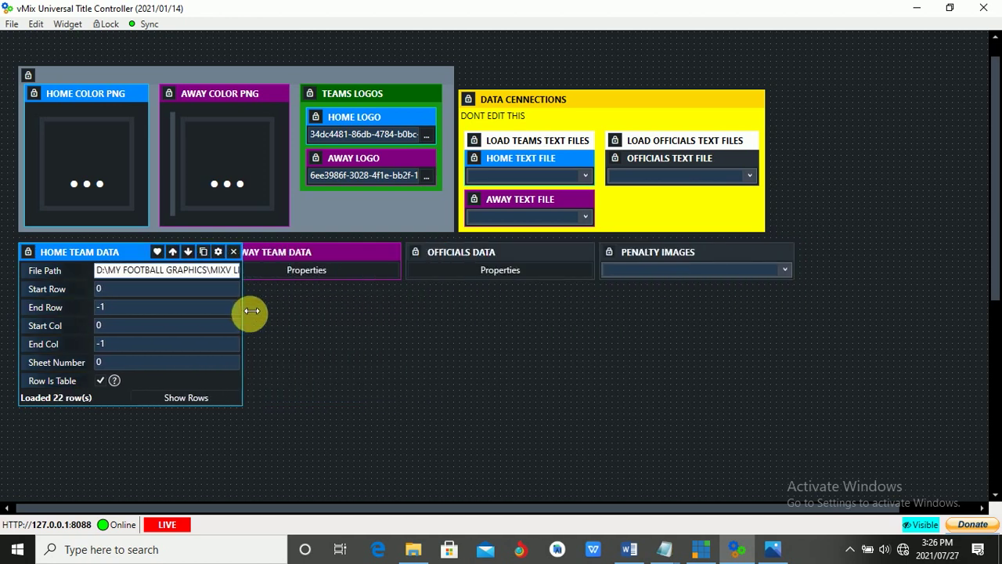
drag(242, 311, 208, 318)
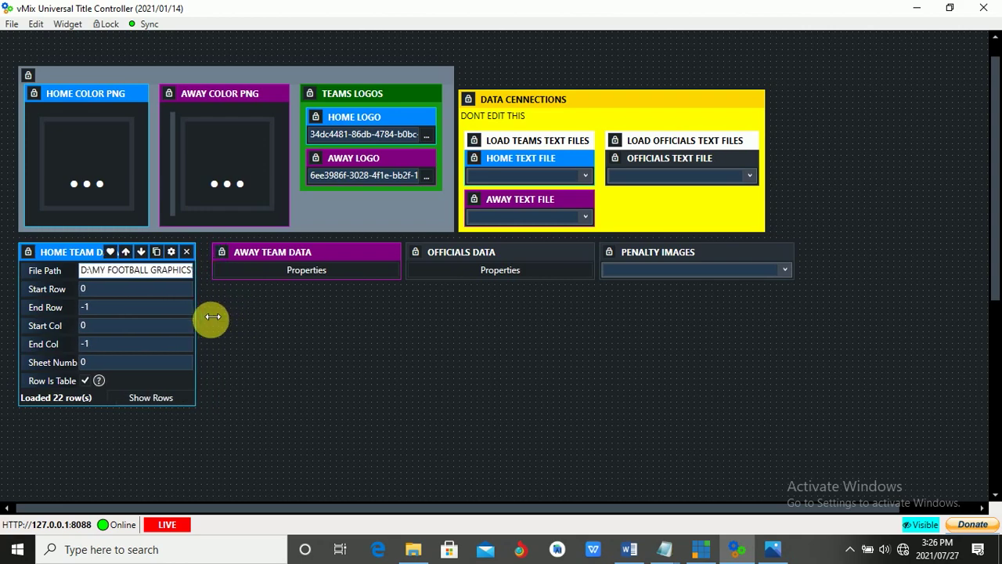
mouse_move(778, 510)
click(619, 493)
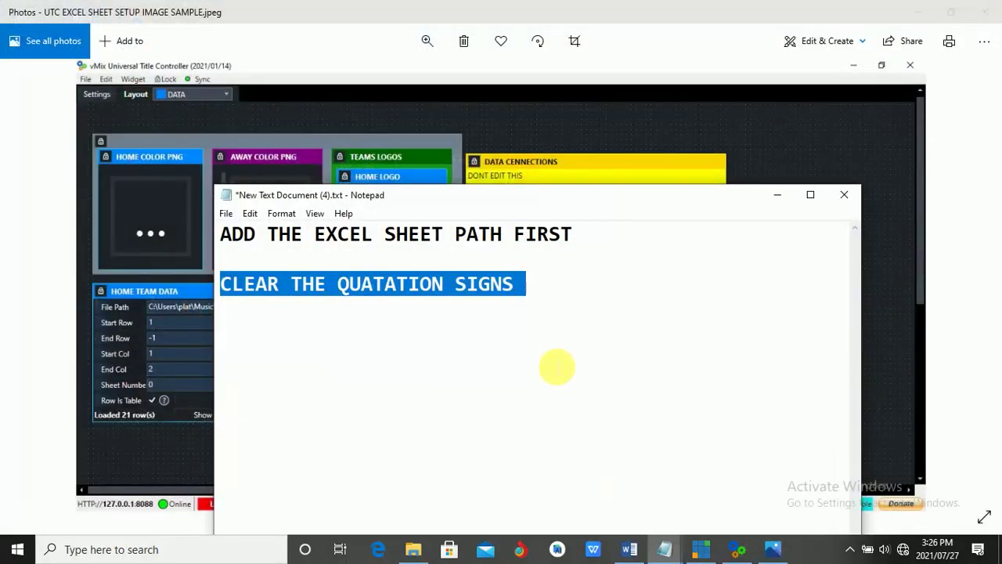
- Add a note line about entering the numbers and view the sample picture
click(551, 289)
key(Return)
text(ADD THE NUMBERS AS SEEN IN THE SAMPLE PICTURE)
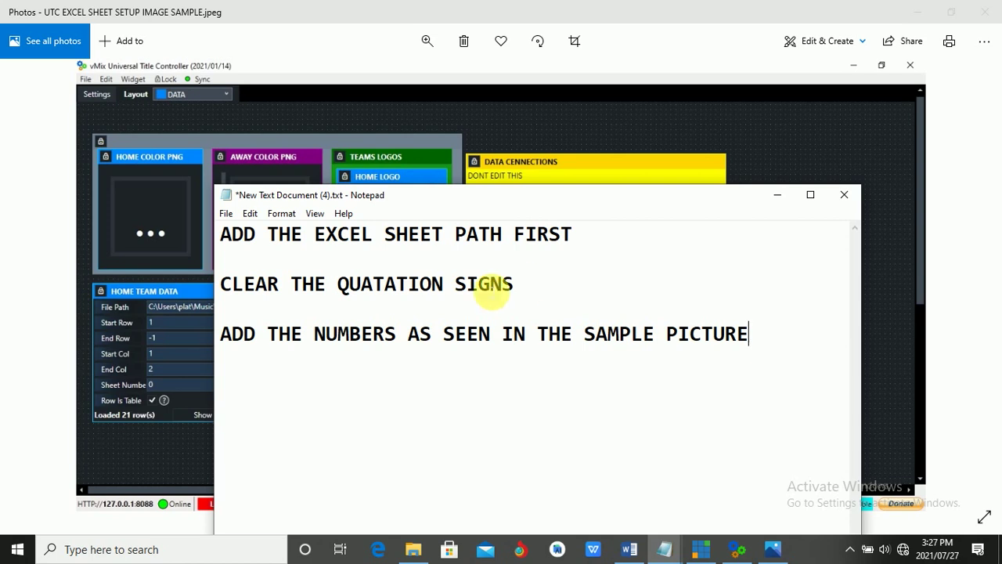
drag(230, 333, 758, 351)
click(156, 320)
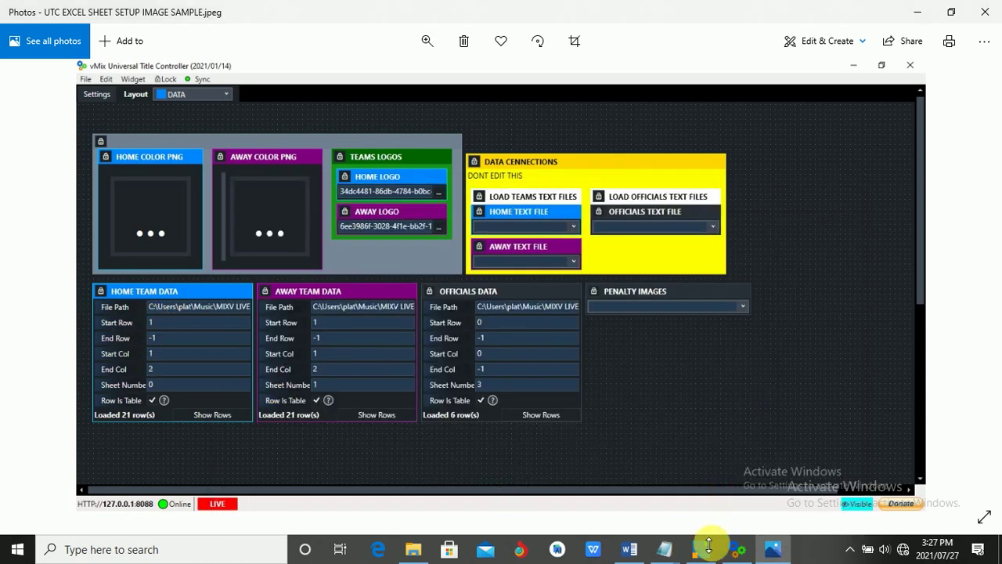
- Set HOME TEAM DATA to Start Row 1, Start Col 1, End Col 2, Sheet Number 0, then check the rows
click(736, 549)
click(63, 281)
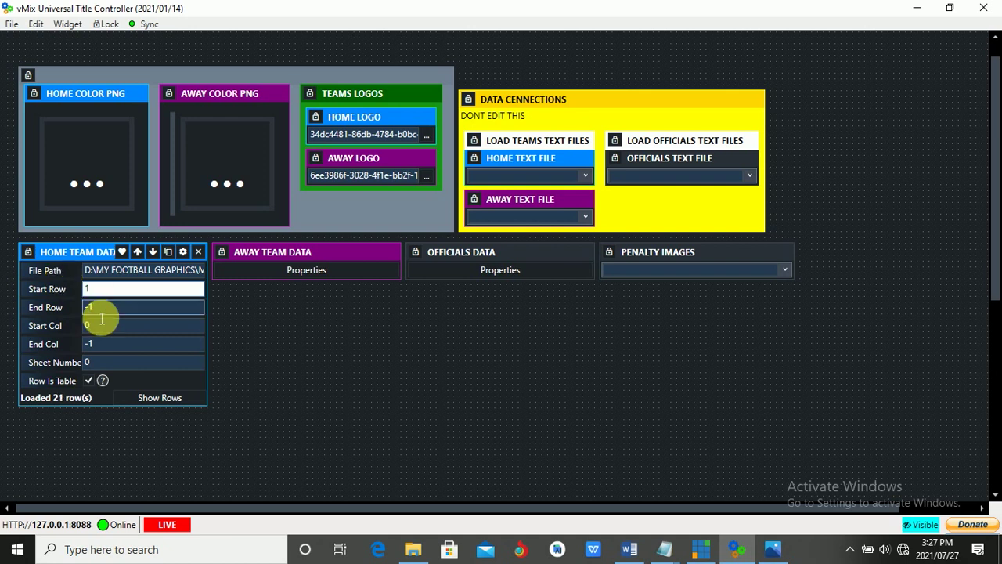
click(79, 324)
click(772, 549)
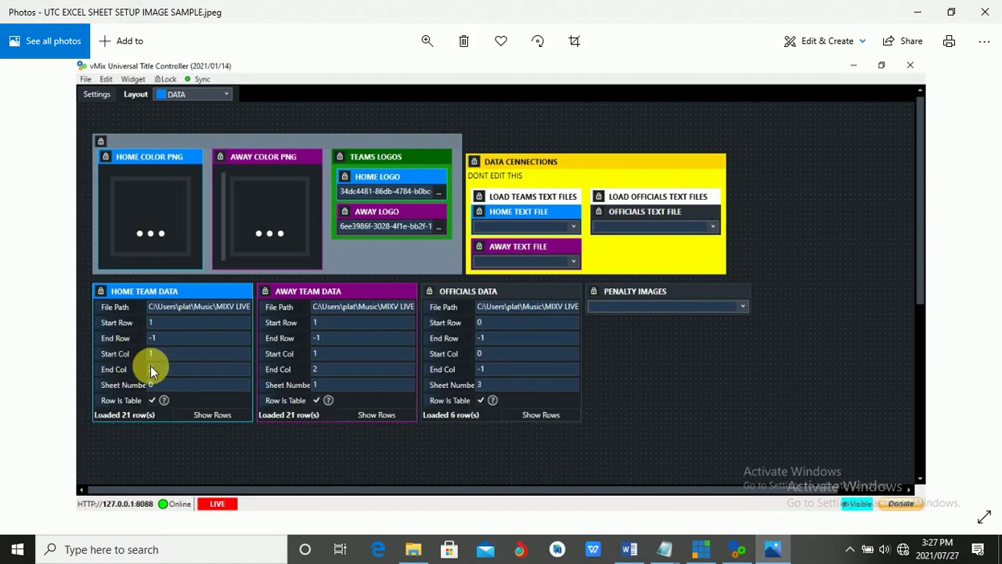
click(920, 13)
click(77, 344)
click(102, 363)
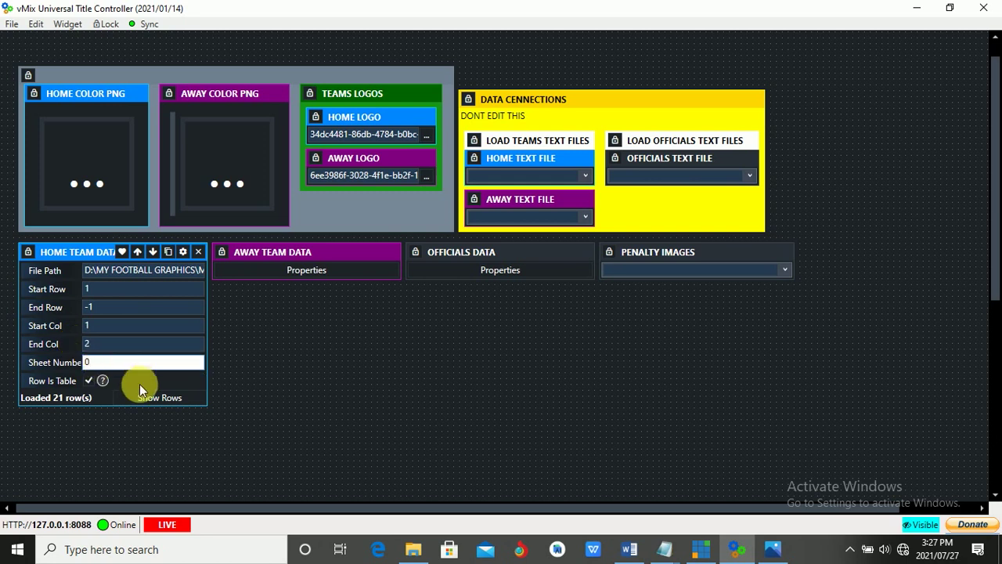
click(149, 397)
click(674, 93)
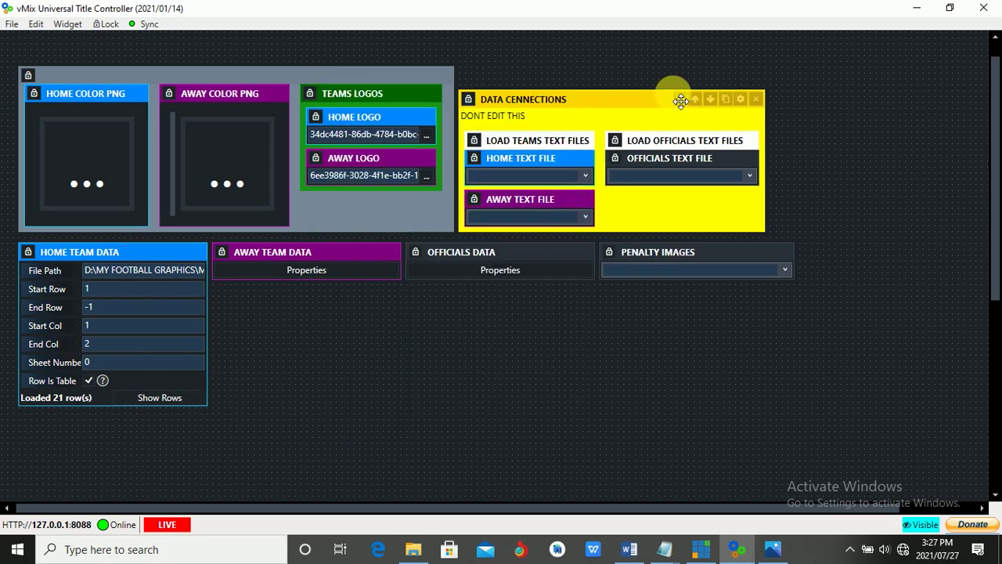
- Duplicate HOME TEAM DATA below the existing AWAY TEAM DATA widget and grab that widget's name
mouse_move(174, 252)
click(174, 252)
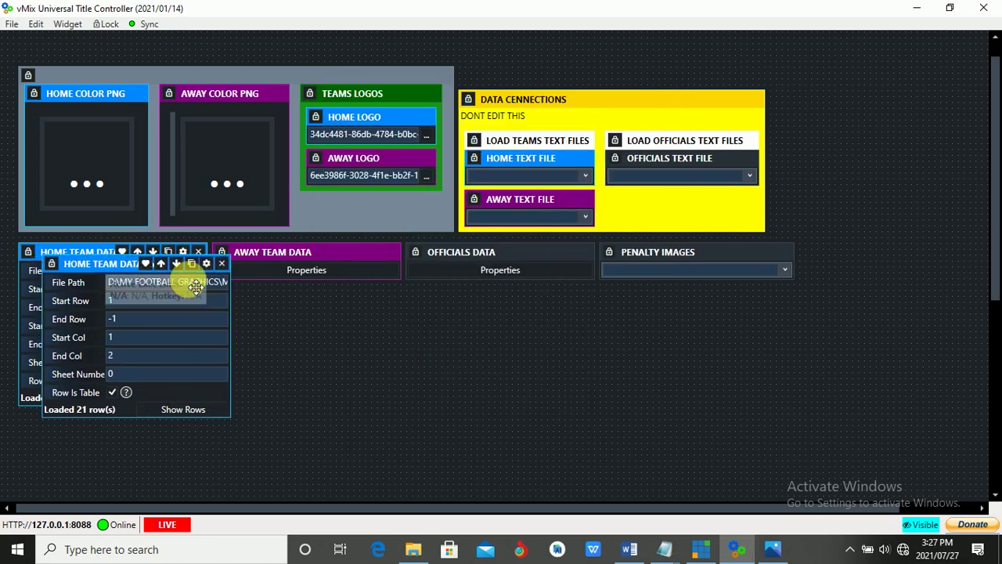
drag(191, 267, 372, 300)
click(376, 252)
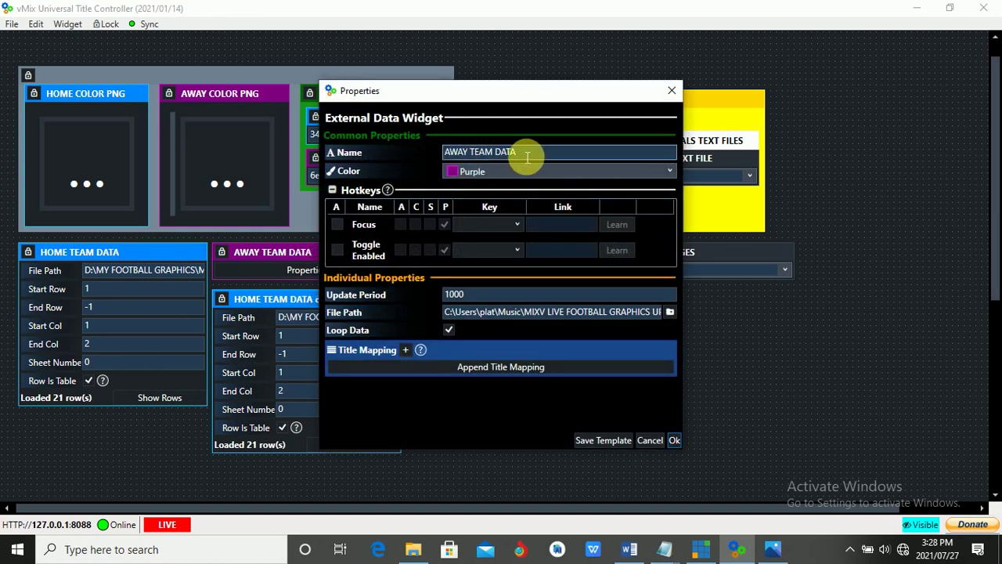
drag(528, 158, 443, 152)
key(super+c)
click(672, 90)
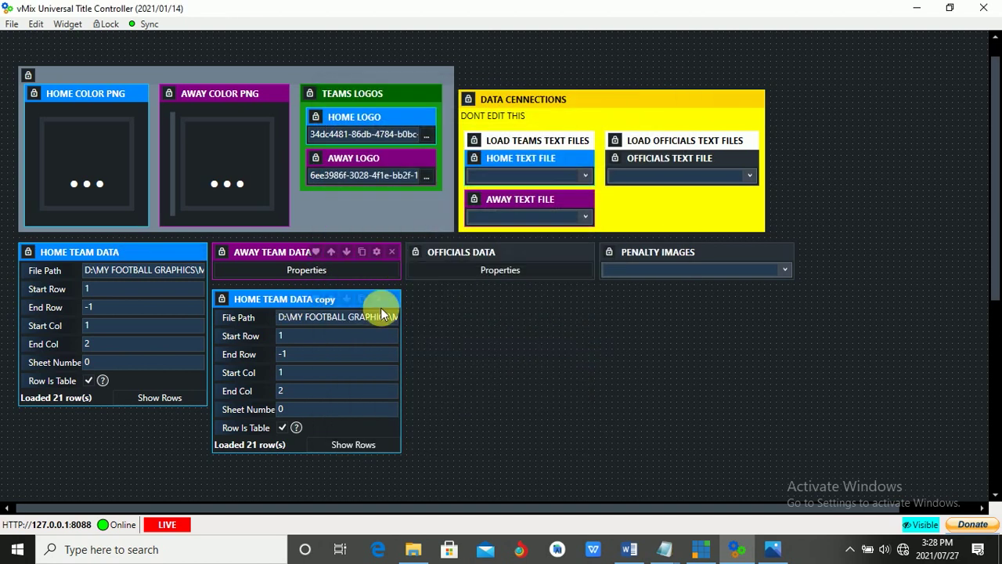
- Rename the copy AWAY TEAM DATA, colour it Purple, and place it beside HOME TEAM DATA
click(376, 298)
drag(570, 165, 445, 152)
right_click(477, 156)
click(505, 197)
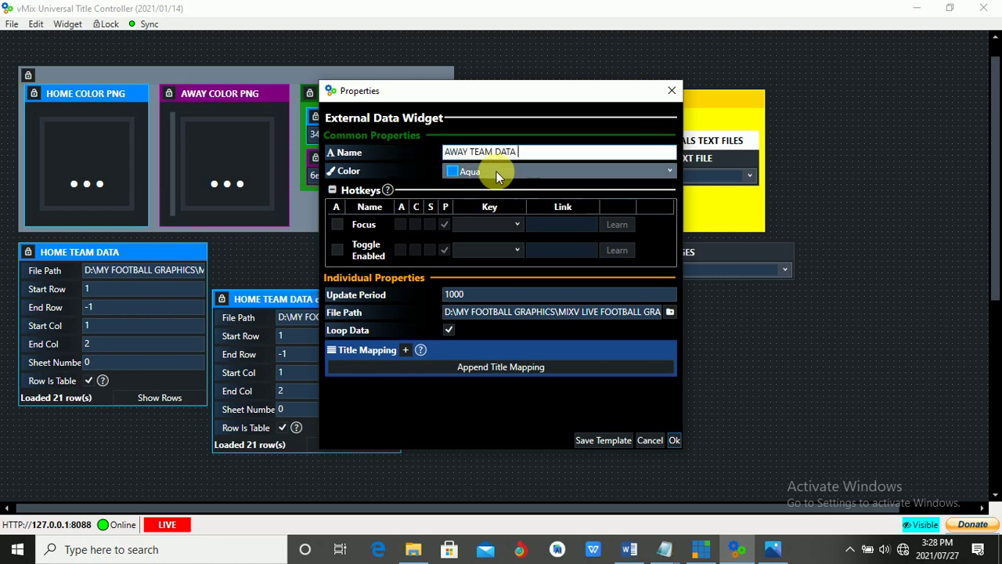
click(496, 172)
click(481, 259)
mouse_move(489, 91)
mouse_down()
mouse_move(651, 240)
mouse_move(456, 80)
mouse_move(486, 79)
mouse_up()
click(671, 424)
drag(258, 299, 289, 265)
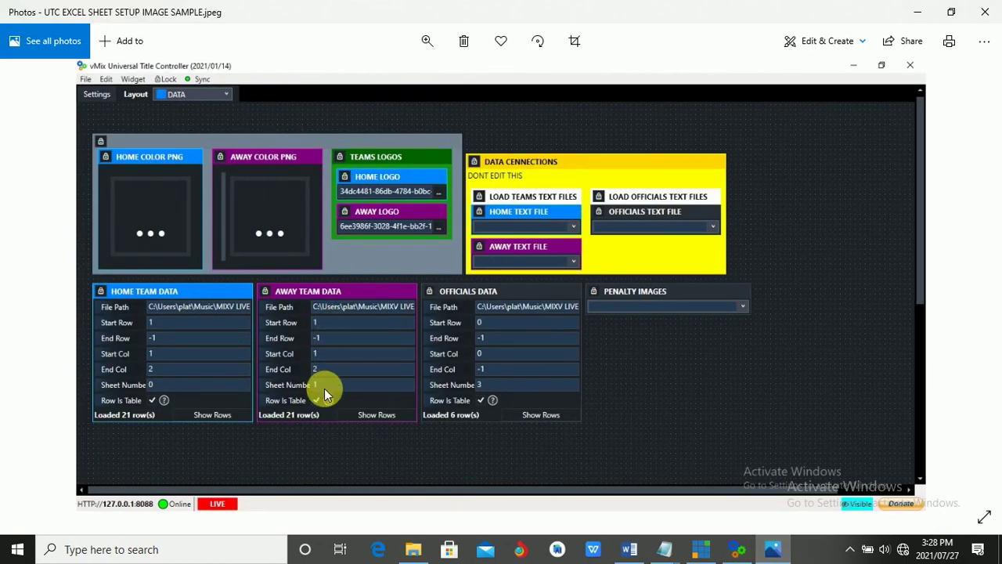
- Set AWAY TEAM DATA's Sheet Number to 1 and preview its 21 loaded rows
click(917, 12)
click(329, 363)
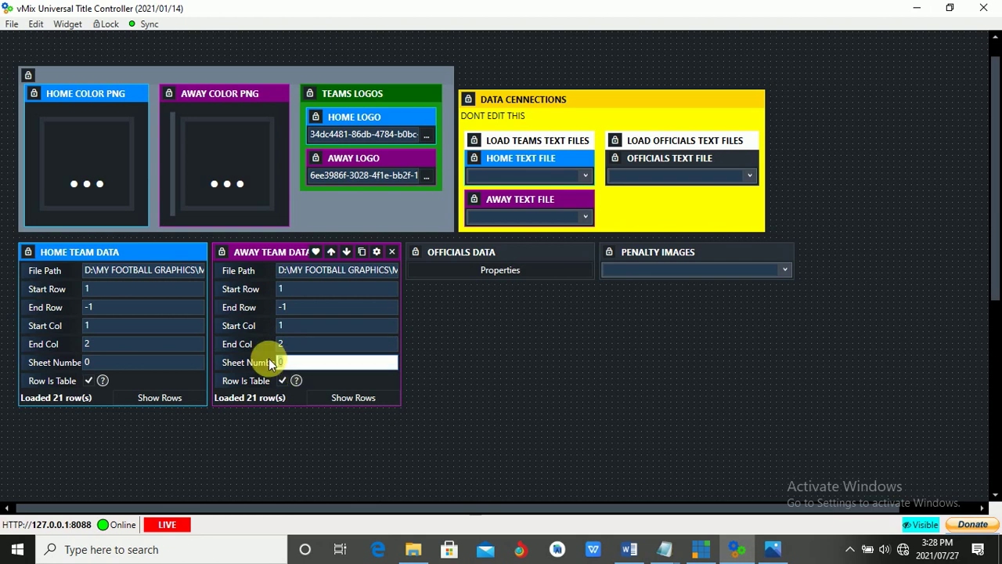
text(1)
click(329, 397)
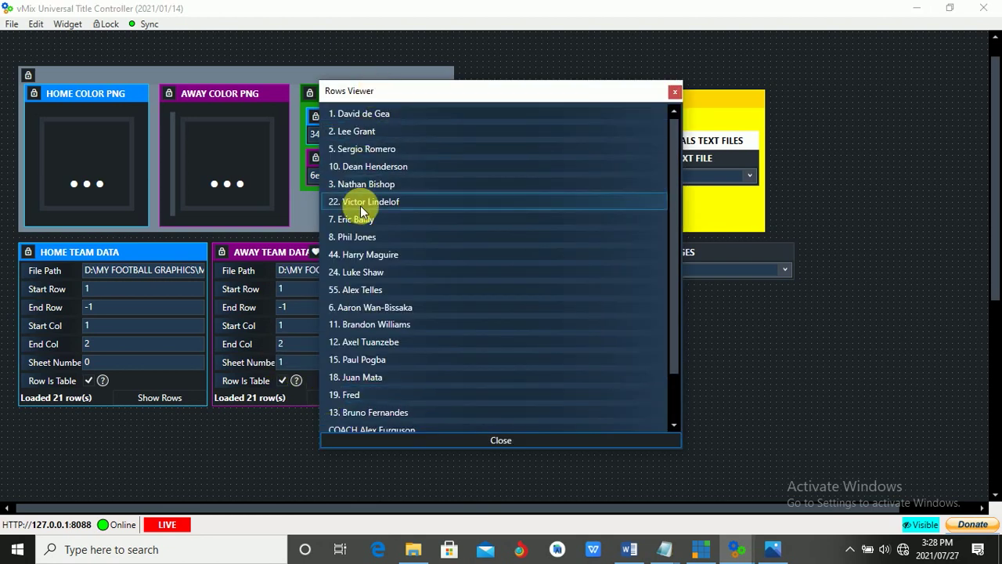
click(673, 92)
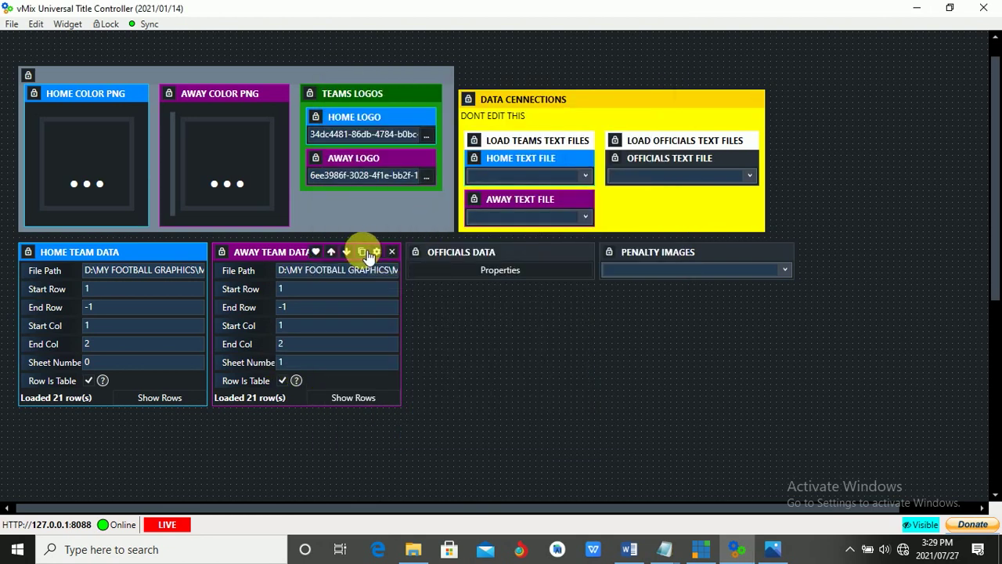
drag(377, 254, 574, 257)
- Copy the OFFICIALS DATA name and remove the original OFFICIALS DATA widget
click(570, 252)
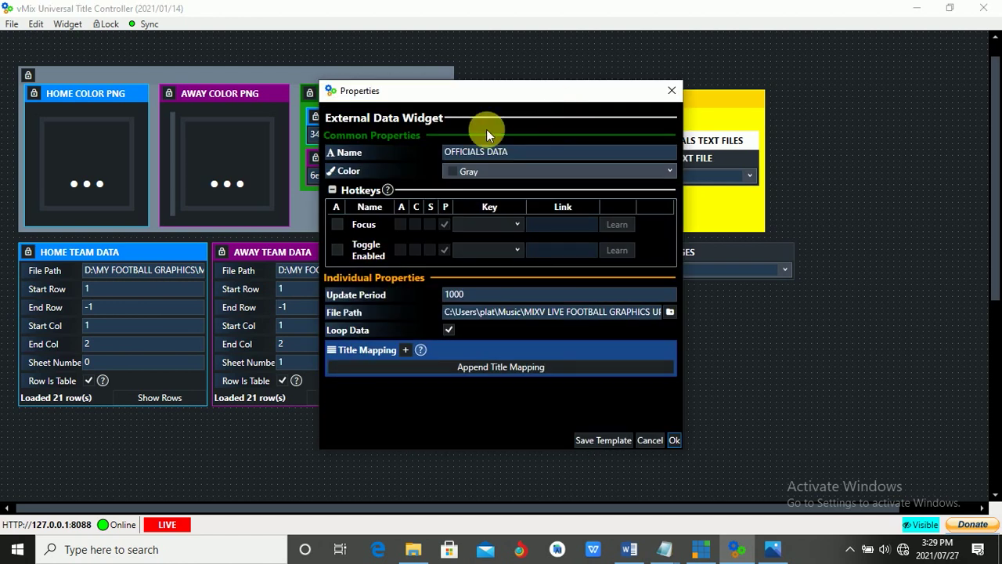
right_click(460, 151)
click(504, 172)
click(671, 93)
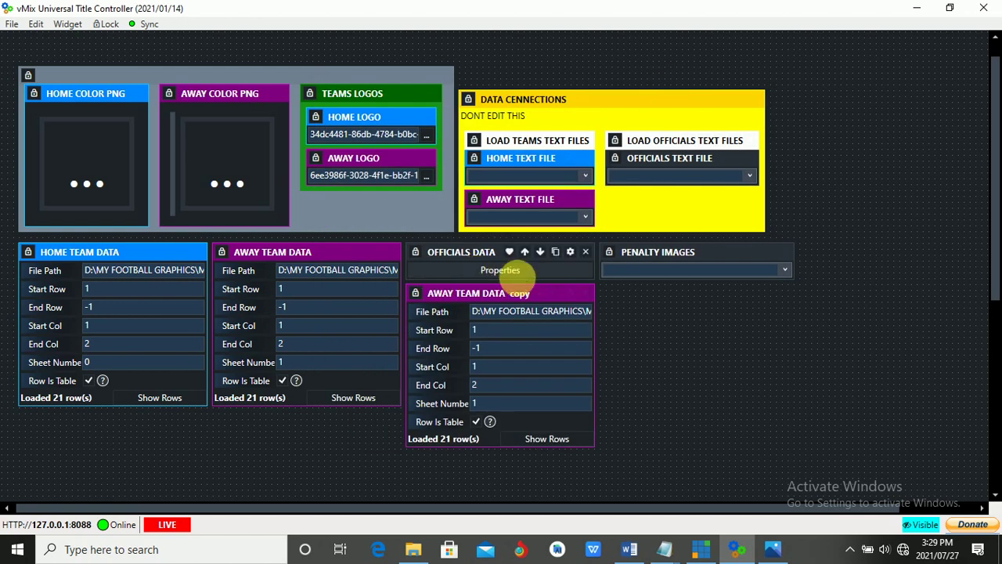
click(587, 252)
- Rename the duplicated AWAY TEAM DATA widget to OFFICIALS DATA
click(570, 293)
right_click(473, 154)
click(505, 198)
right_click(476, 156)
click(510, 197)
click(674, 440)
- Colour the OFFICIALS DATA widget Gray, after first trying Slate Gray
click(580, 296)
click(537, 171)
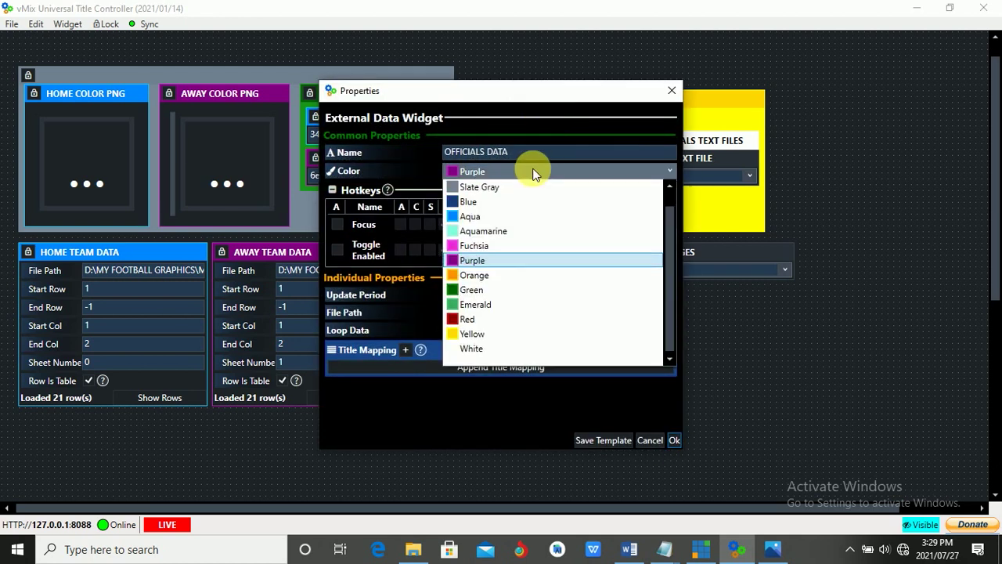
click(529, 201)
click(675, 441)
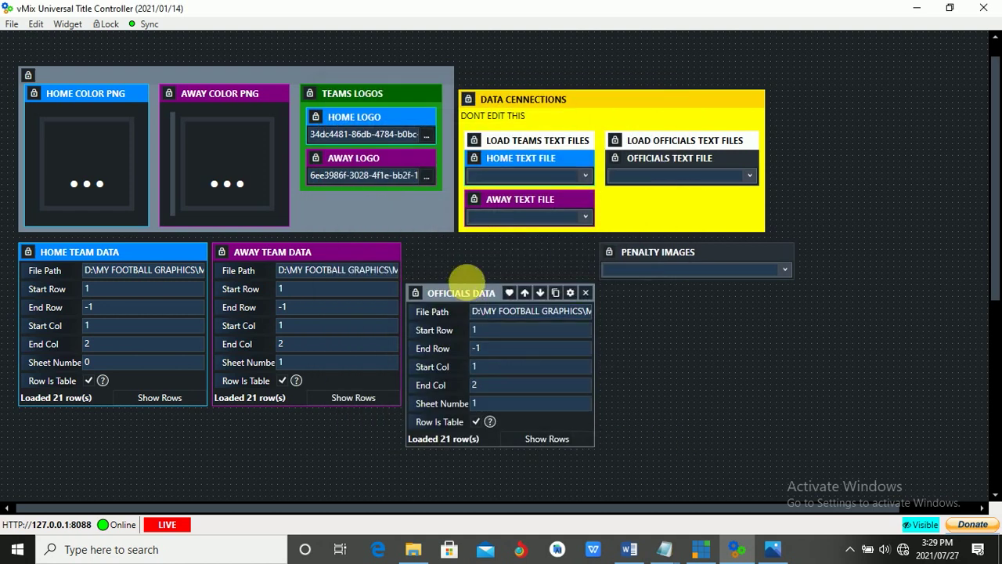
click(580, 296)
click(514, 171)
click(667, 186)
click(675, 440)
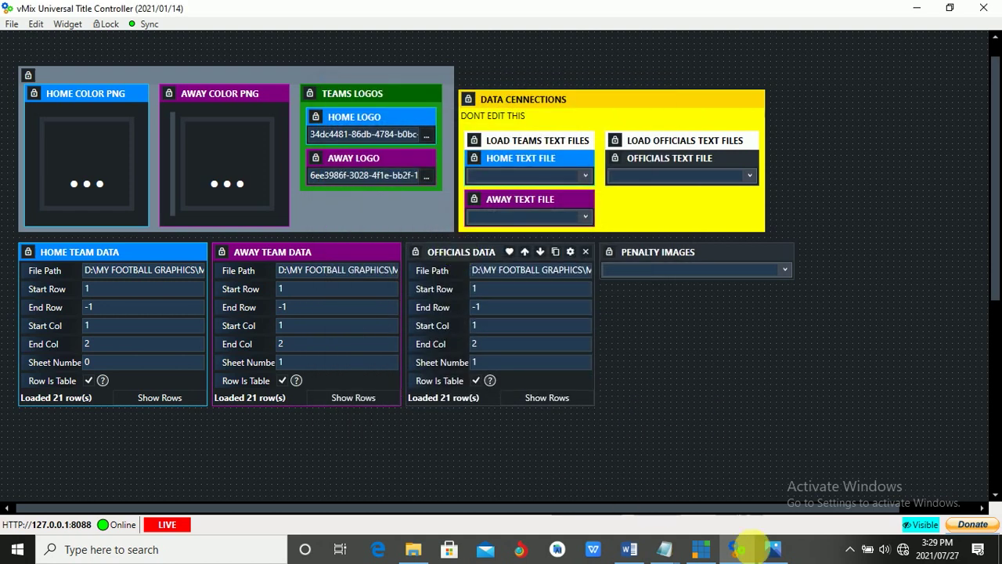
click(773, 549)
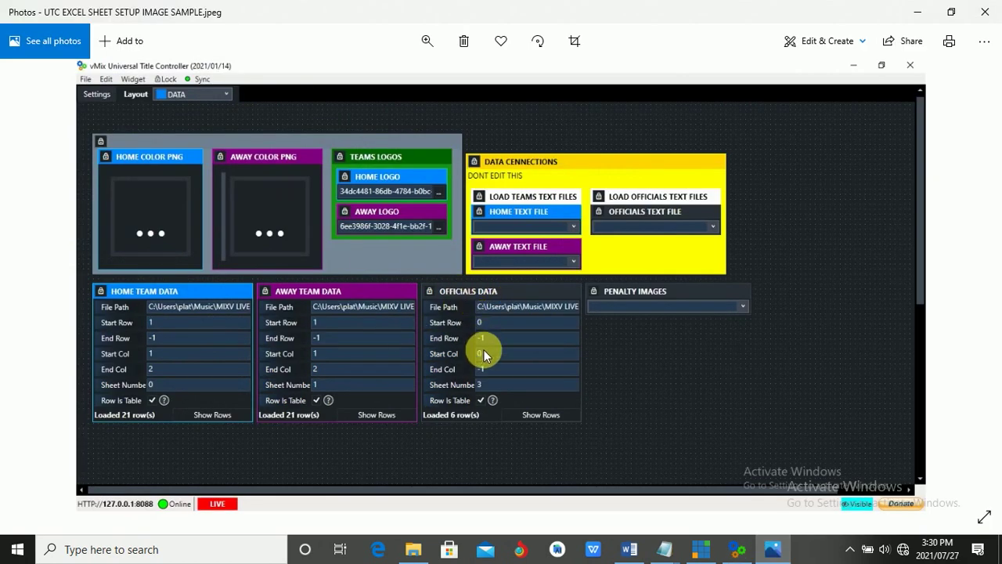
- Set OFFICIALS DATA to Start Row 0, Start Col 0, End Col -1 and Sheet Number 3
click(917, 12)
click(540, 288)
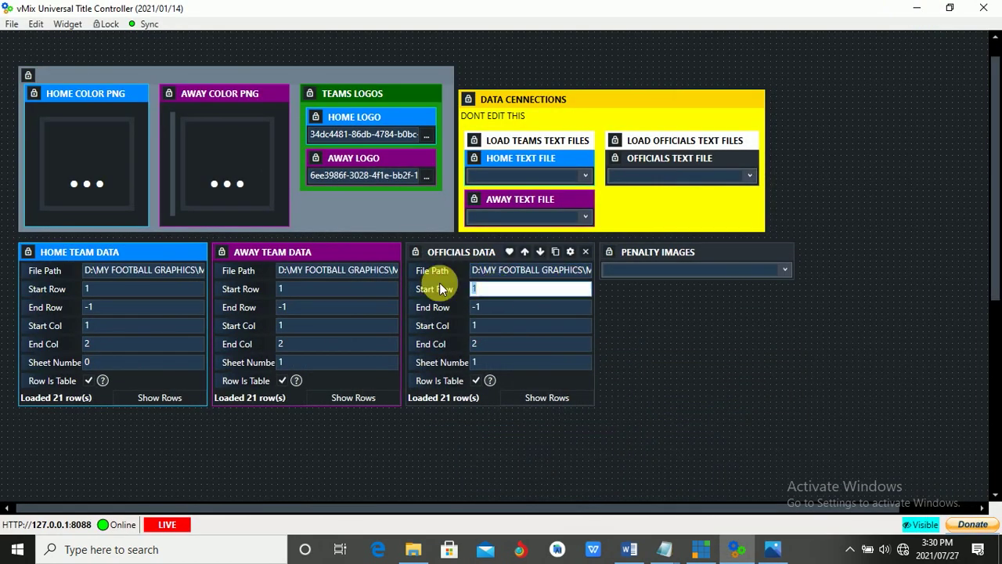
click(472, 325)
text(0)
key(Tab)
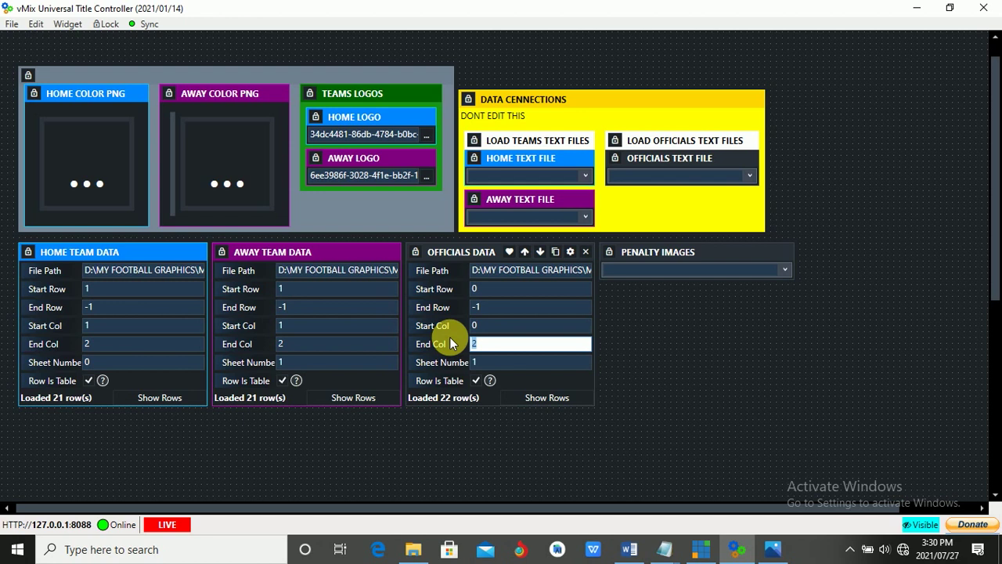
text(-1)
key(Tab)
text(3)
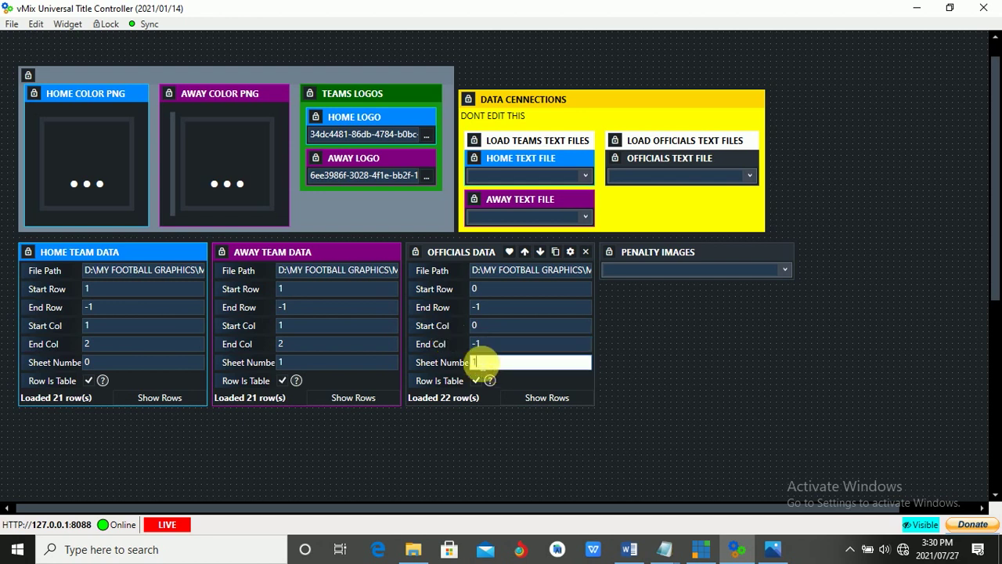
click(496, 349)
- Preview the 6 officials rows and read the READ ME's SETUP TEAM COLORS step
click(532, 398)
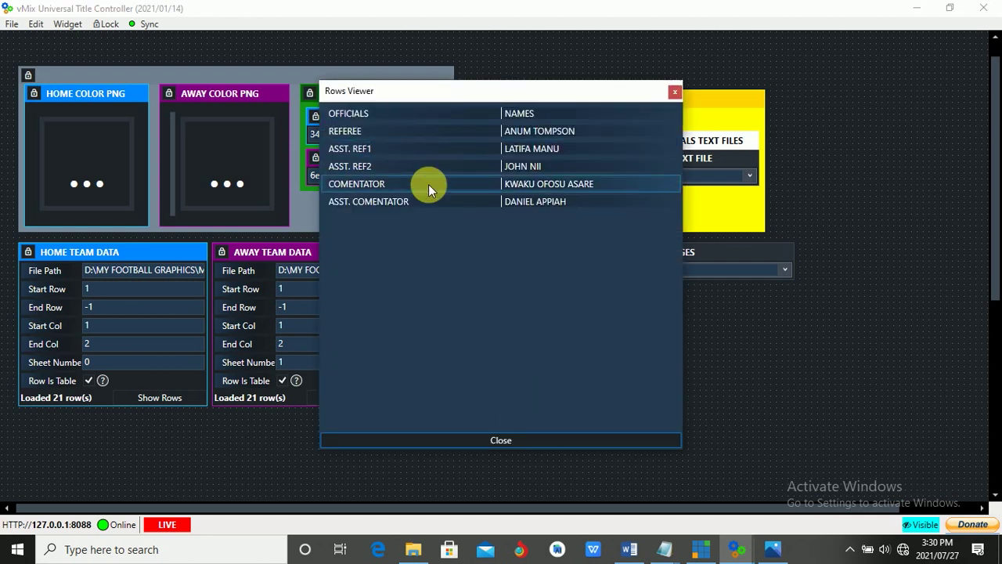
click(674, 91)
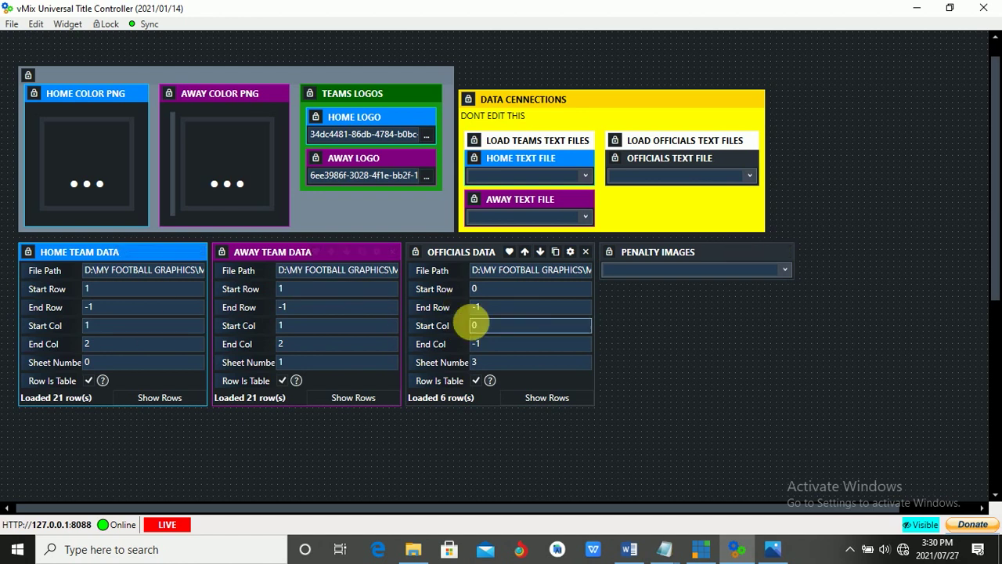
click(664, 549)
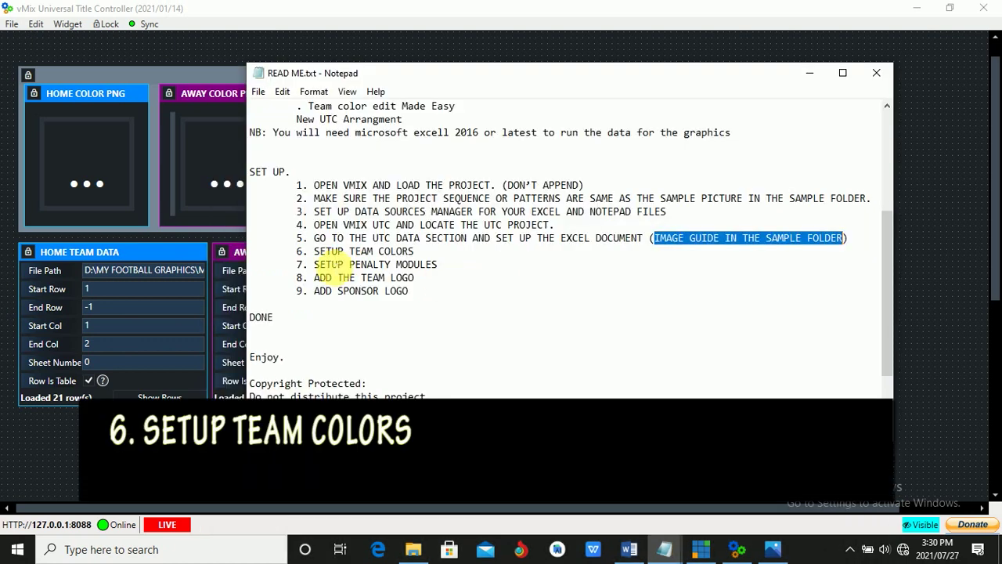
drag(314, 252, 413, 251)
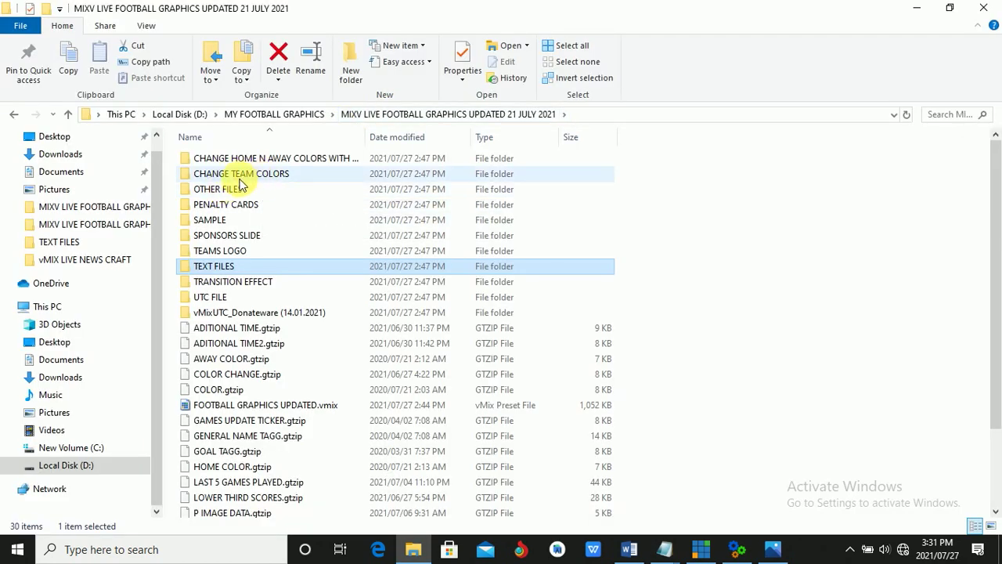
- Open the CHANGE TEAM COLORS folder, note that Paint will be used, and select HOME TEAM COLOR2.png
double_click(248, 175)
text(YOU CAN EDIT THE COLOR PARTTERNS ANY WAY YOU)
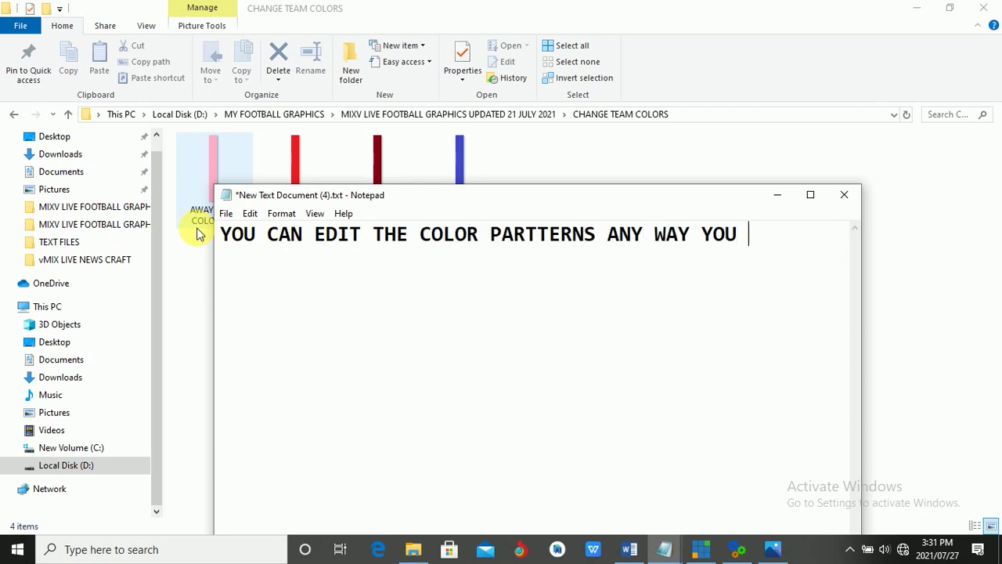
text(WILL WANT THEM.)
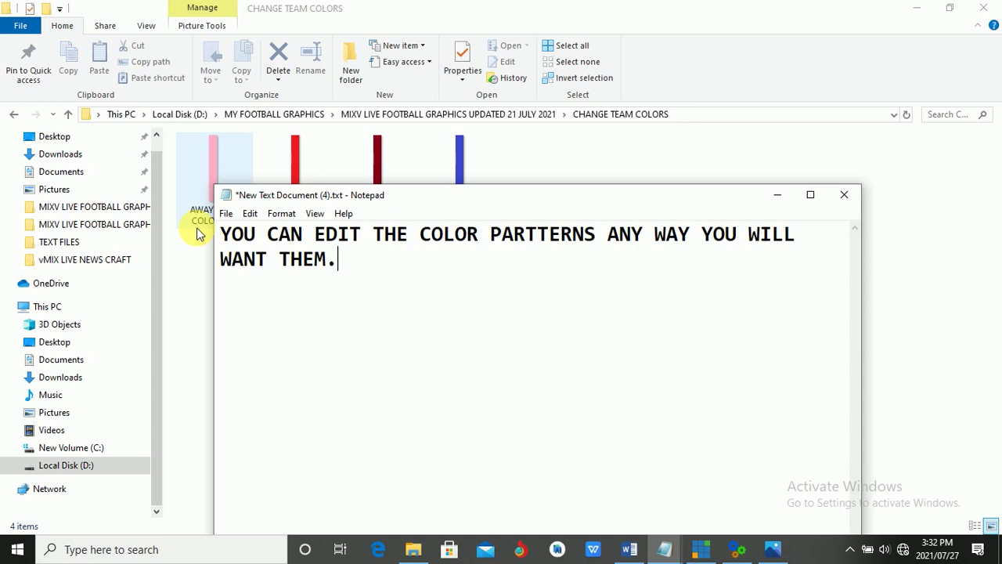
drag(345, 262, 222, 235)
click(343, 262)
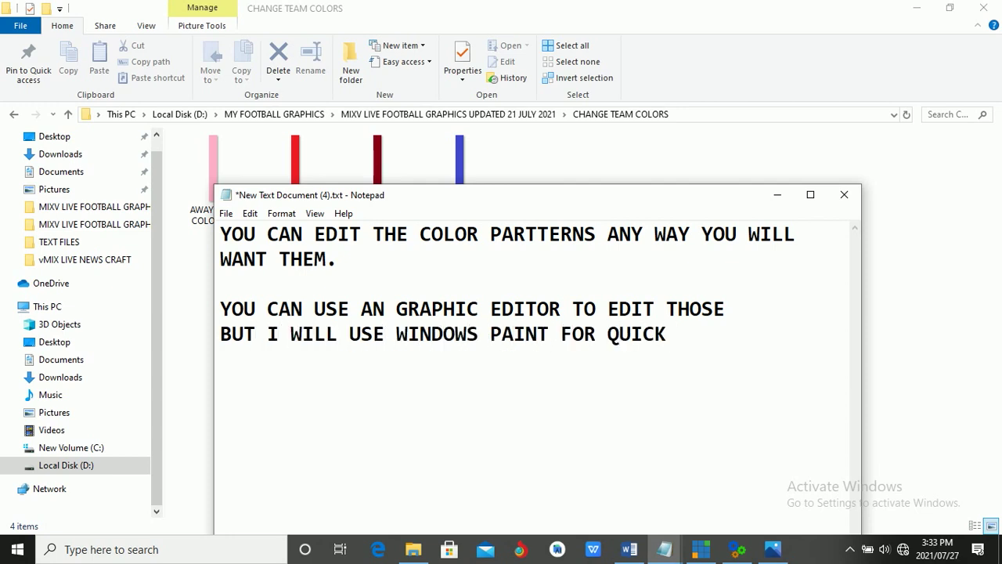
click(184, 281)
click(459, 158)
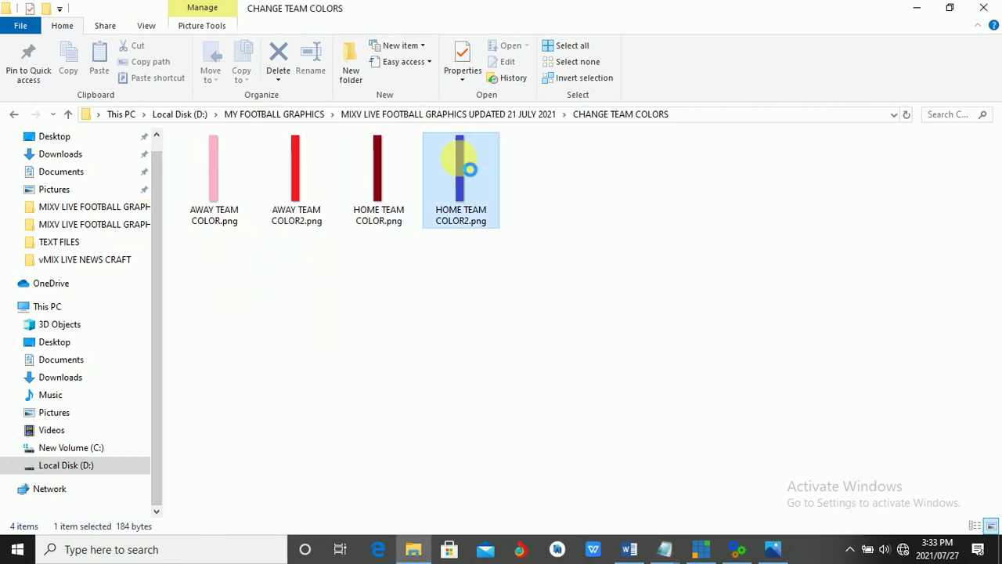
right_click(459, 158)
- Edit HOME TEAM COLOR2.png in Paint, filling its lower half with a red rectangle
click(492, 93)
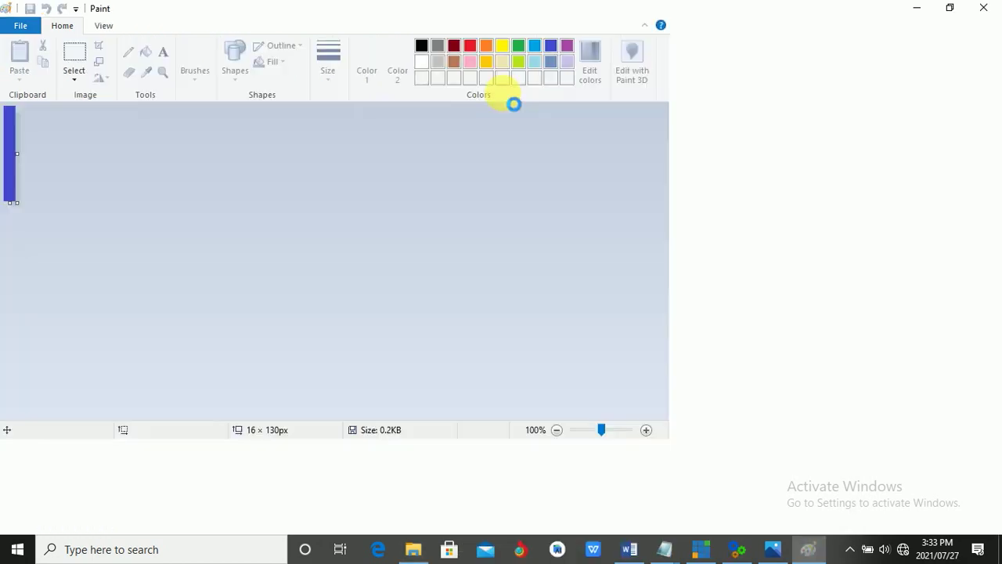
click(993, 525)
click(992, 526)
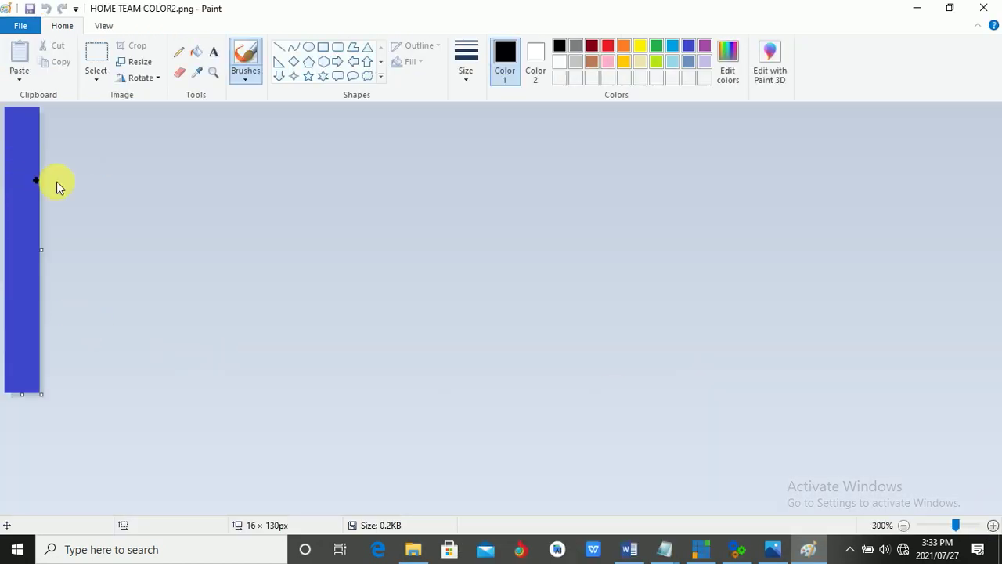
click(322, 46)
drag(5, 249, 37, 391)
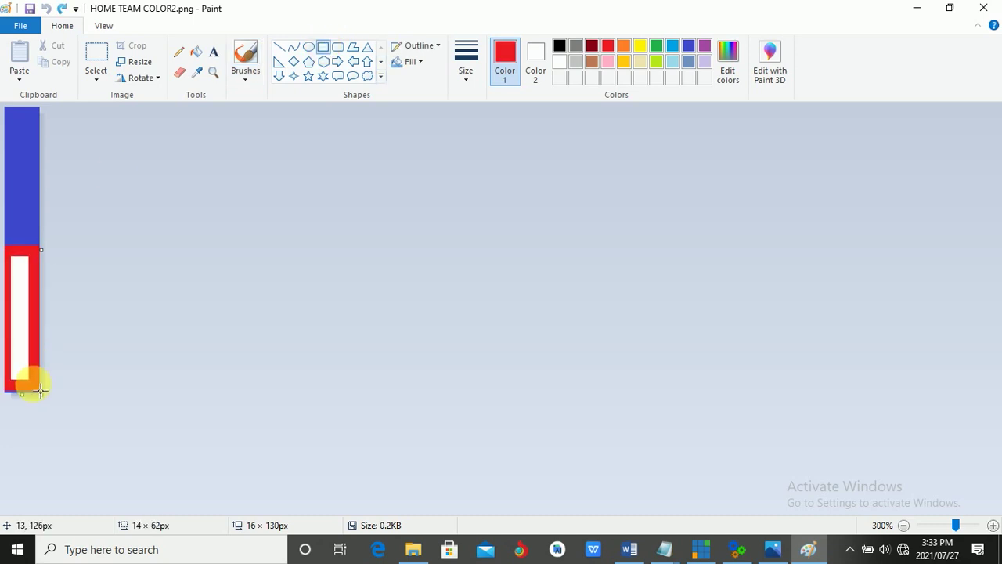
click(196, 51)
click(29, 309)
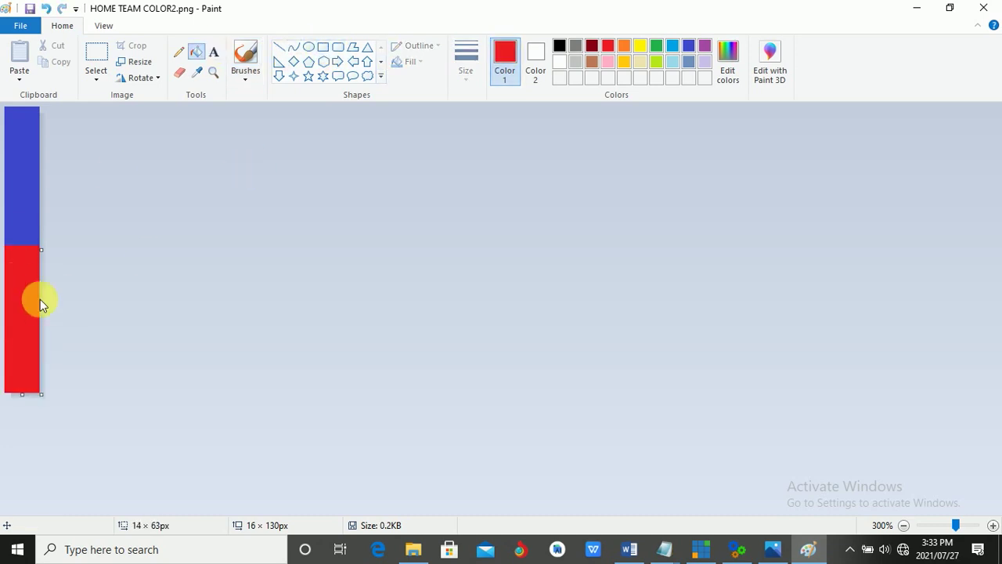
click(20, 25)
click(31, 11)
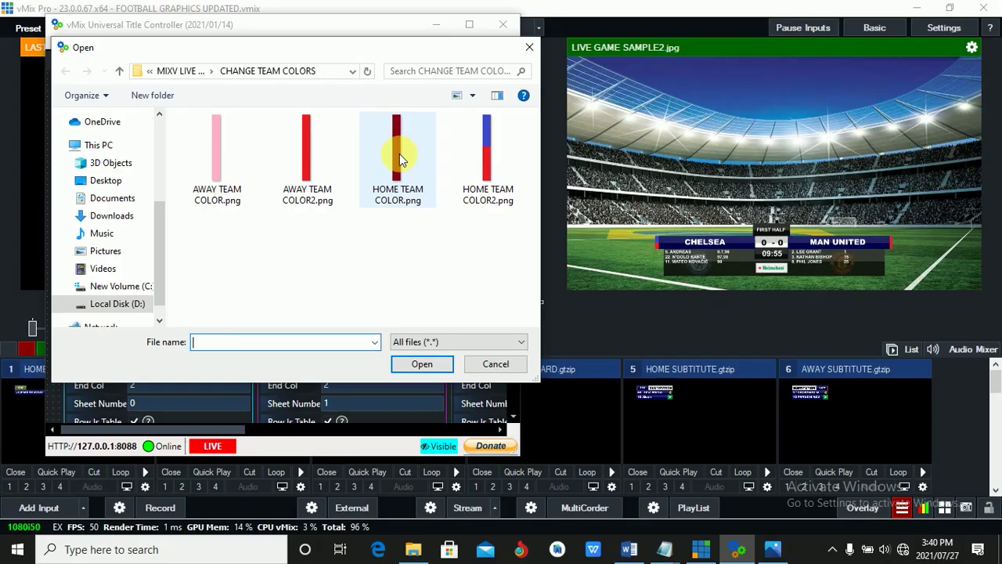
- Link HOME TEAM COLOR.png, AWAY TEAM COLOR.png and AWAY TEAM COLOR2.png to the colour image fields
double_click(400, 153)
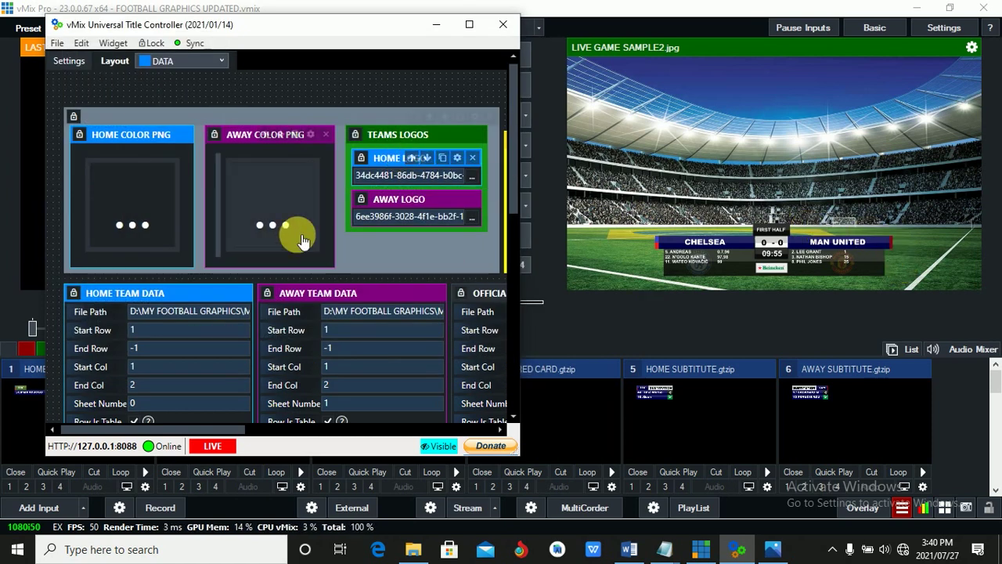
click(261, 195)
double_click(207, 158)
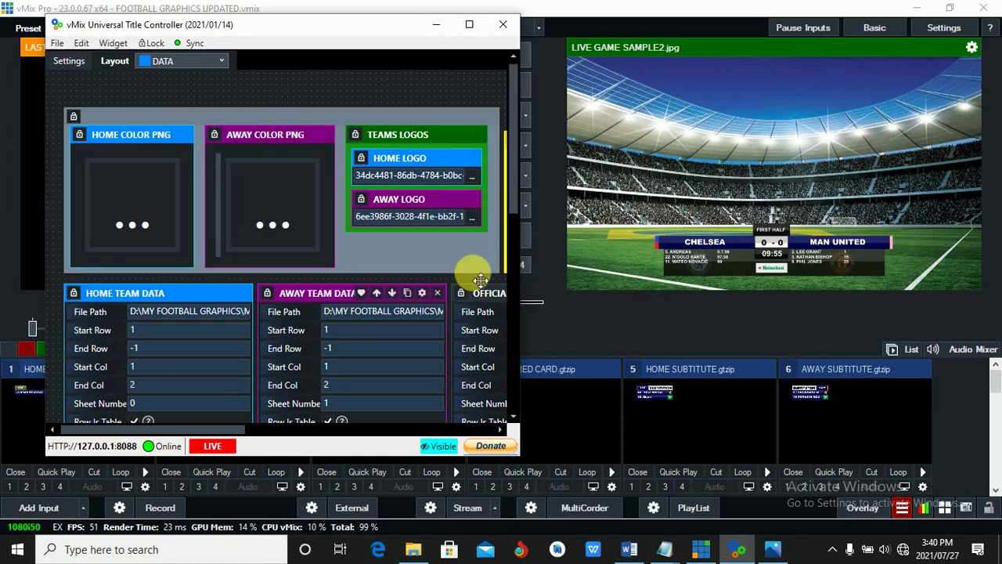
click(118, 203)
double_click(303, 148)
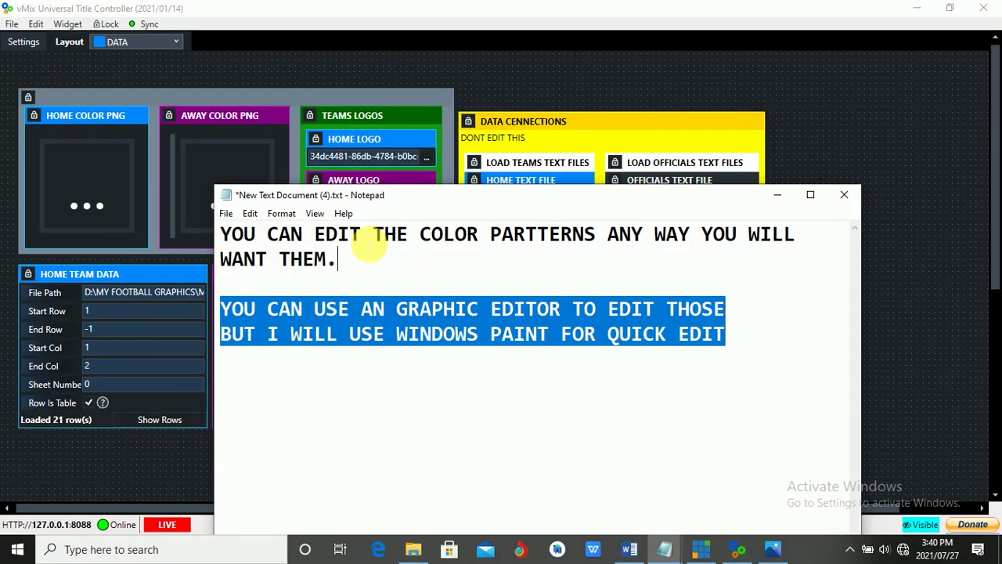
- Replace the Notepad note's text with NEXT
click(470, 24)
drag(726, 334, 200, 229)
text(NEXT)
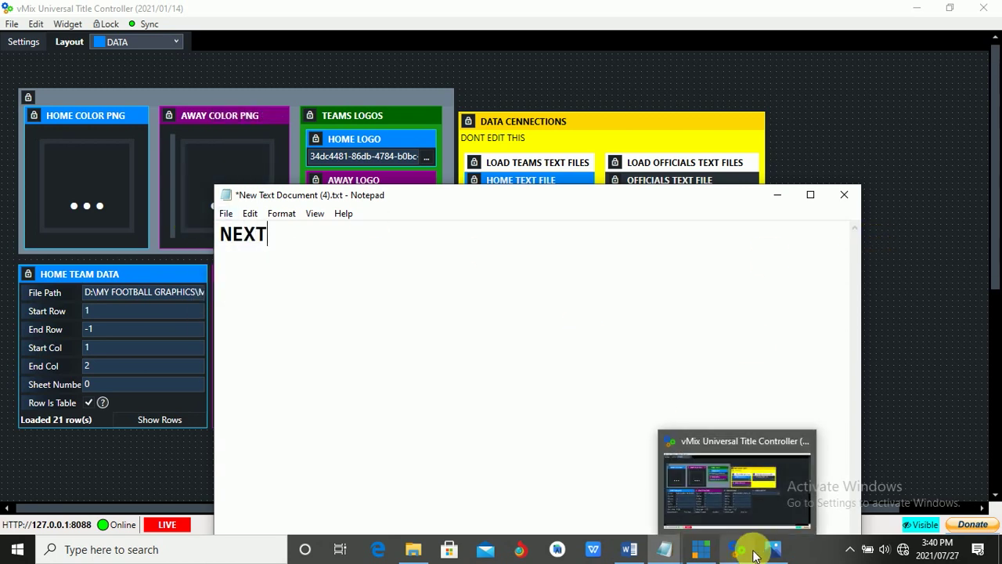
- Bring READ ME.txt to the front and highlight step 7, SETUP PENALTY MODULES
mouse_move(736, 552)
mouse_move(675, 552)
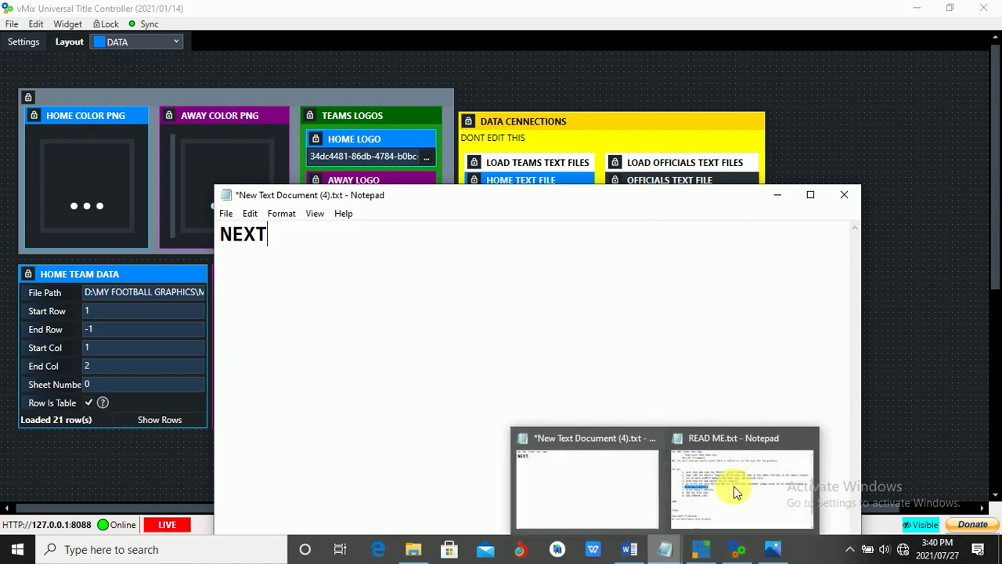
click(734, 488)
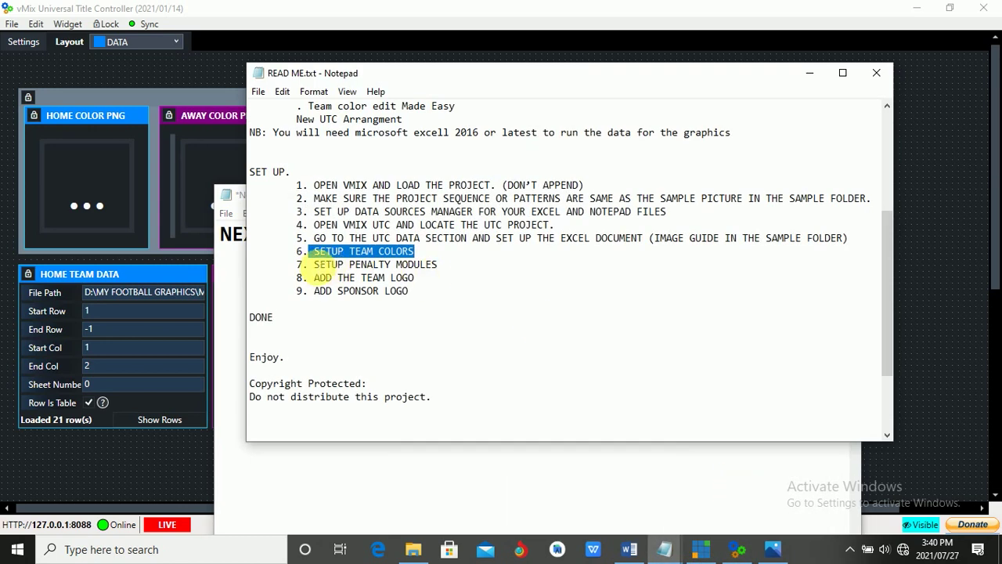
drag(311, 265, 436, 265)
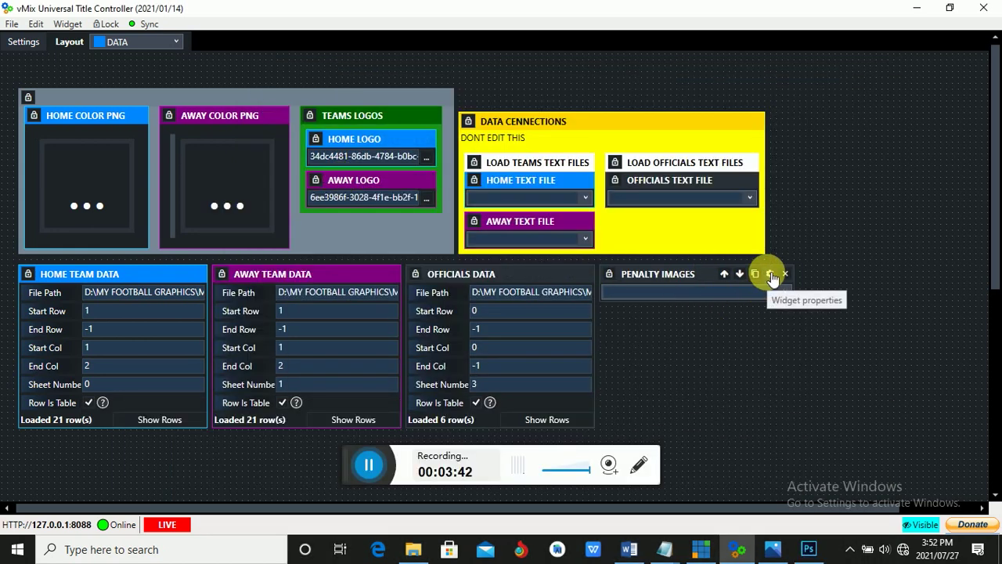
- Open the PENALTY IMAGES widget properties and select the first image path under Items
click(770, 275)
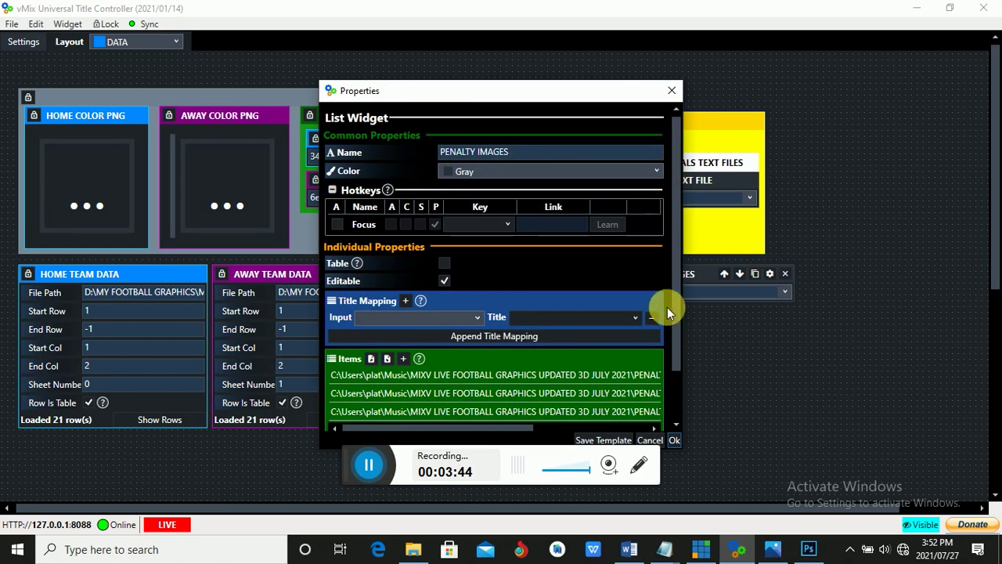
drag(675, 316, 678, 388)
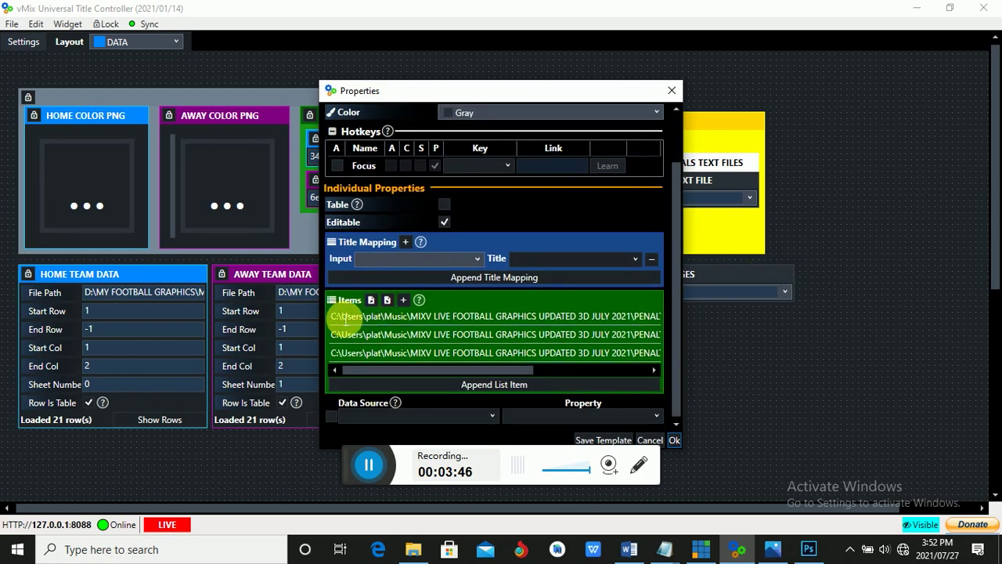
drag(338, 317, 695, 321)
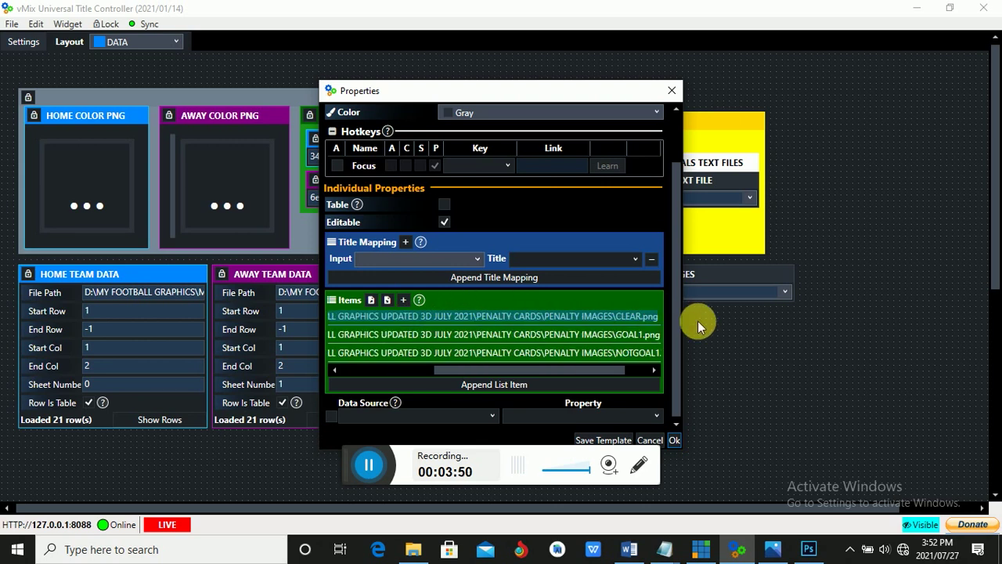
- Add the note 'THESE LOCATION OF TY CARDS.' in Notepad
key(alt+Tab)
text(CHANGE THESE )
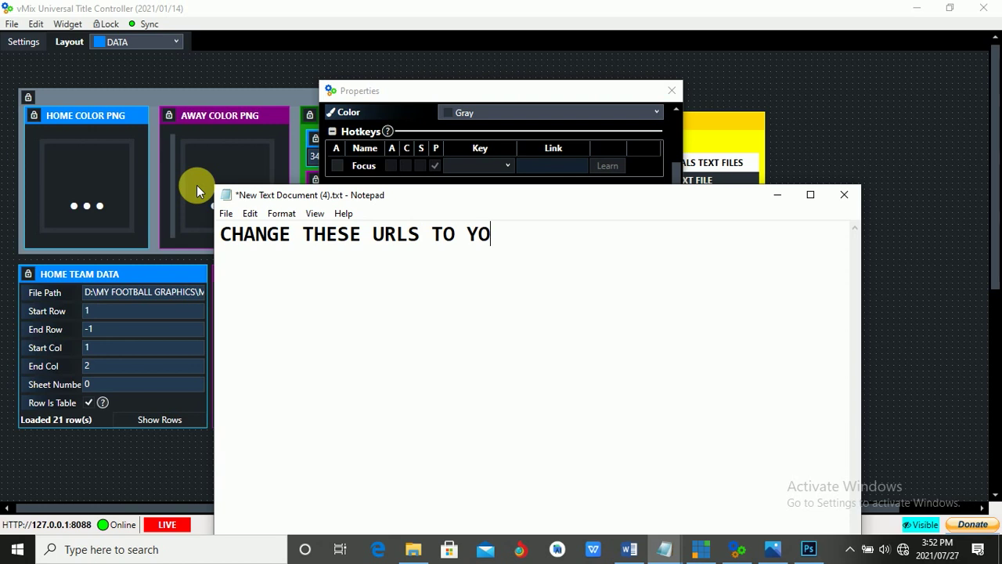
text(LOCATION OF)
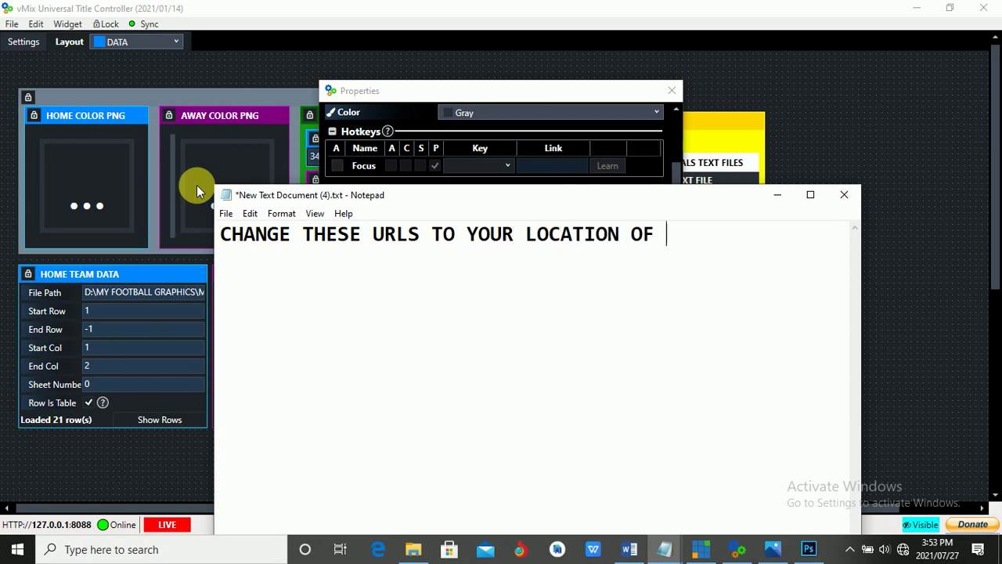
text(TY CARDS.)
key(alt+Tab)
- Open DATA.txt from the PENALTY CARDS > PENALTY IMAGES folder alongside the image files
double_click(234, 267)
double_click(206, 236)
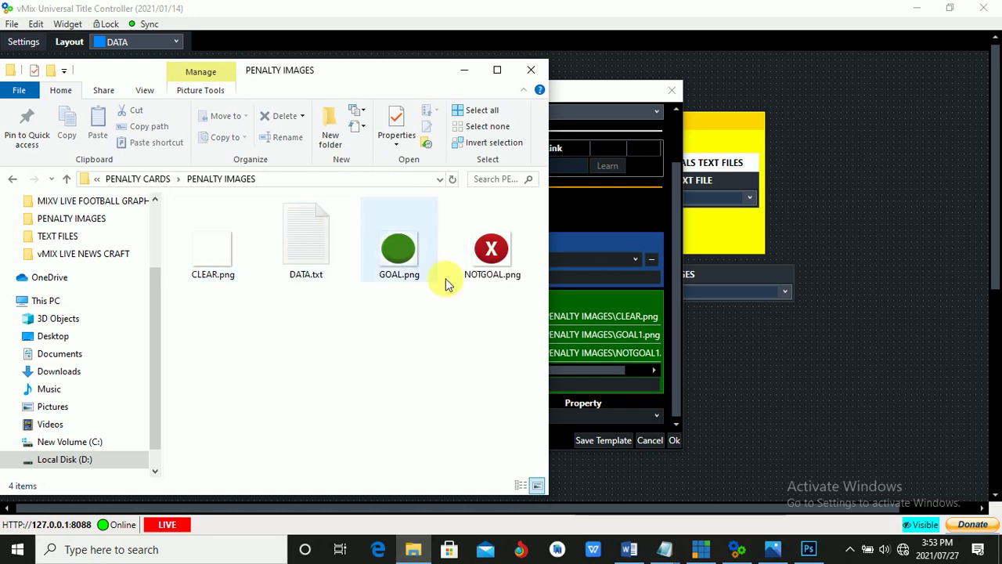
click(398, 252)
click(202, 262)
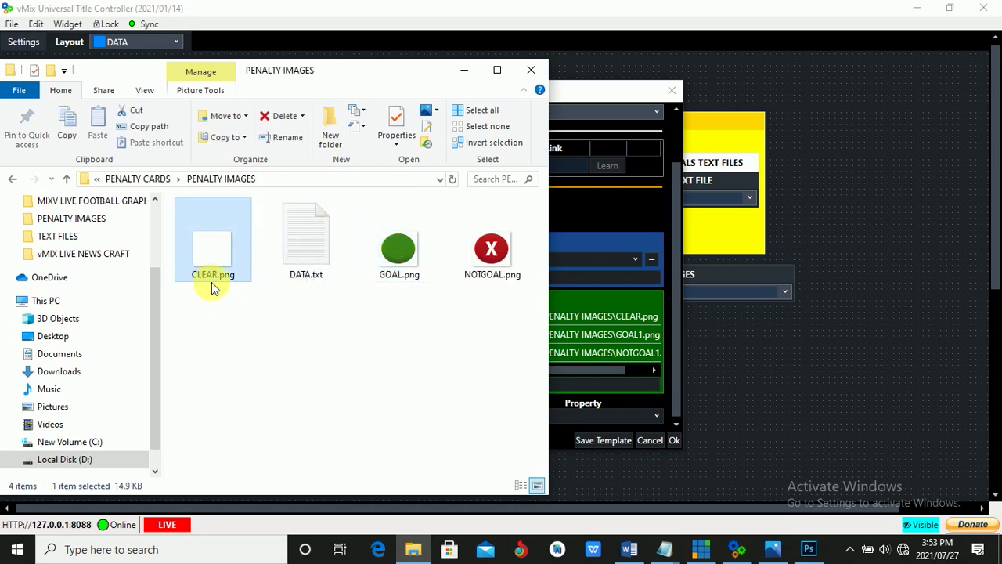
double_click(304, 247)
drag(409, 79, 241, 328)
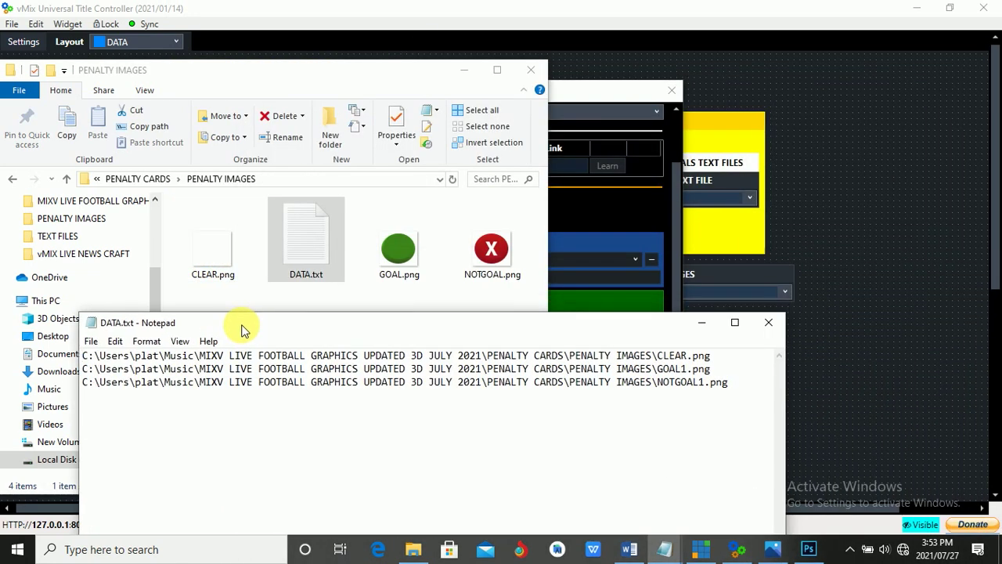
click(207, 271)
drag(710, 355, 652, 356)
click(398, 251)
click(688, 382)
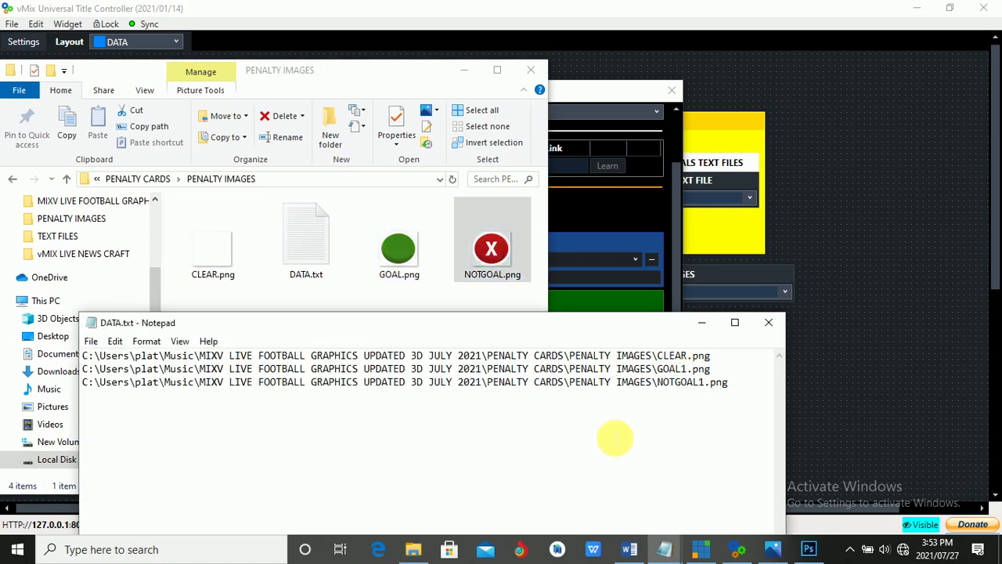
- Copy the CLEAR.png path and paste it over DATA.txt's first line
click(402, 264)
click(208, 243)
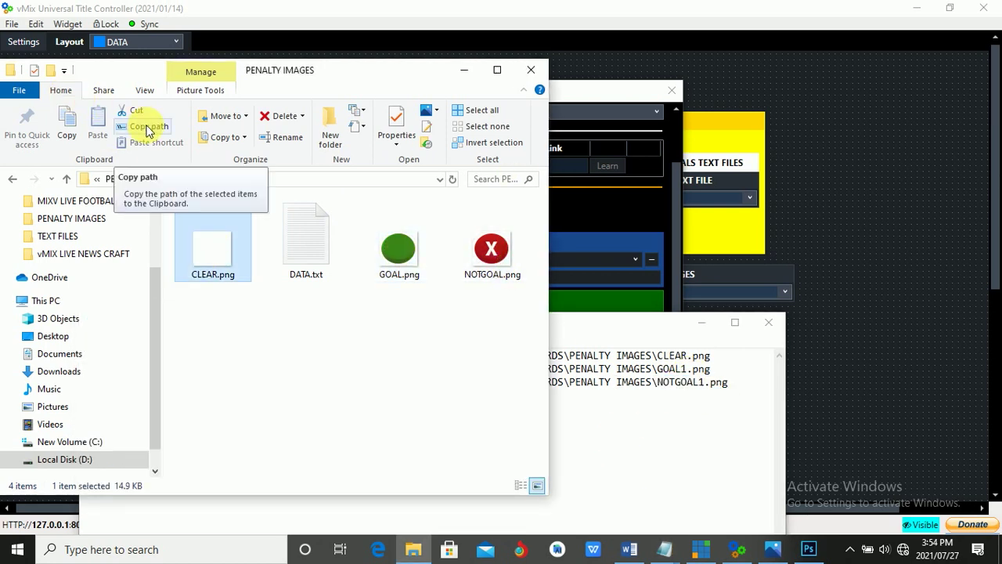
mouse_move(664, 549)
click(506, 488)
text(COPY THE URL)
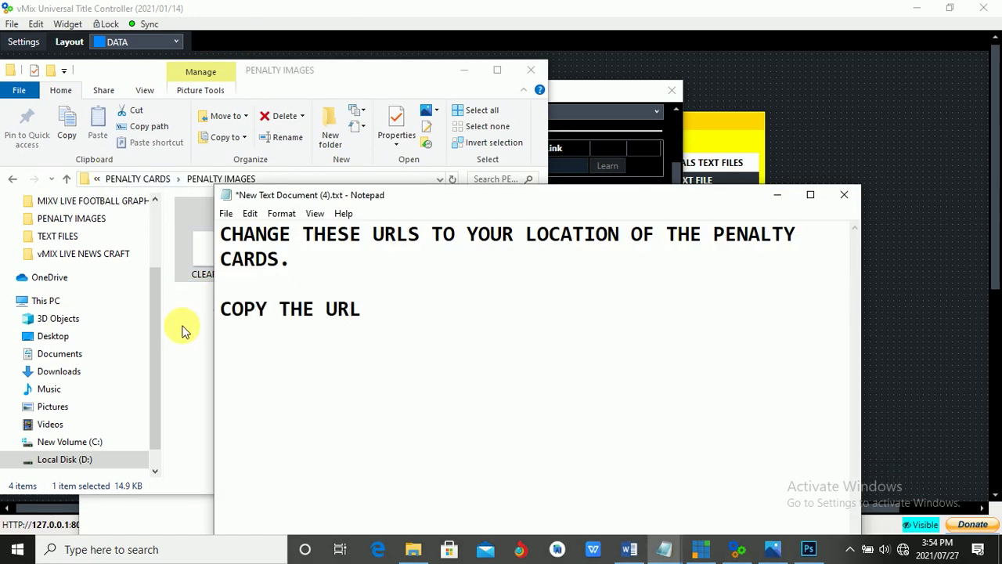
click(183, 329)
double_click(79, 91)
click(621, 326)
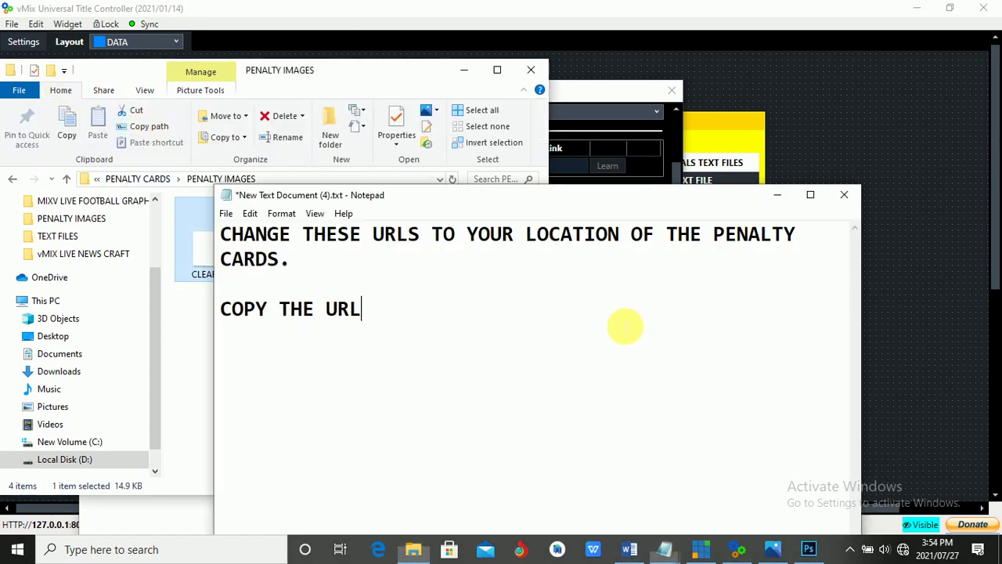
click(179, 340)
mouse_move(665, 548)
click(818, 486)
drag(724, 355, 82, 356)
text("D:\MY FOOTBALL GRAPHICS\MIXV LIVE FOOTBALL GRAPHICS UPDATED 21 JULY 2021\PENALTY CARDS\PENALTY IMAGES\CLEAR.png")
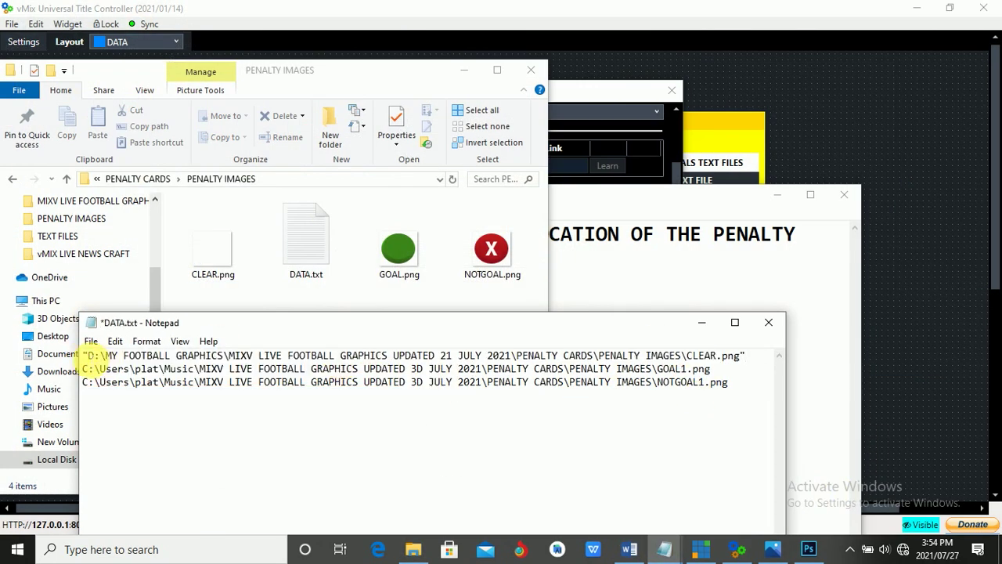
- Strip the quotation marks from the CLEAR.png path line
click(643, 297)
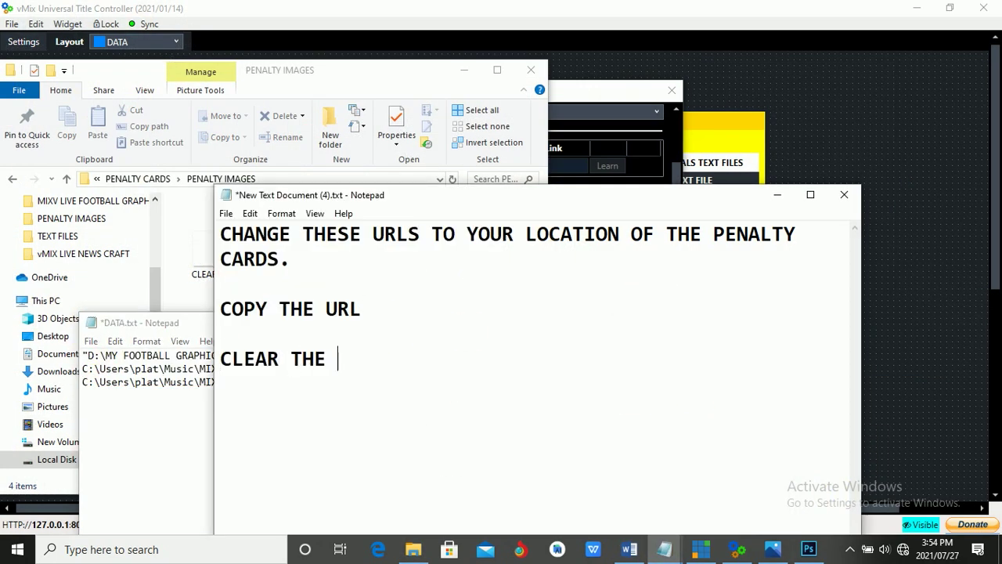
drag(455, 359, 220, 359)
click(94, 377)
click(86, 355)
key(BackSpace)
click(737, 355)
key(BackSpace)
drag(735, 355, 651, 356)
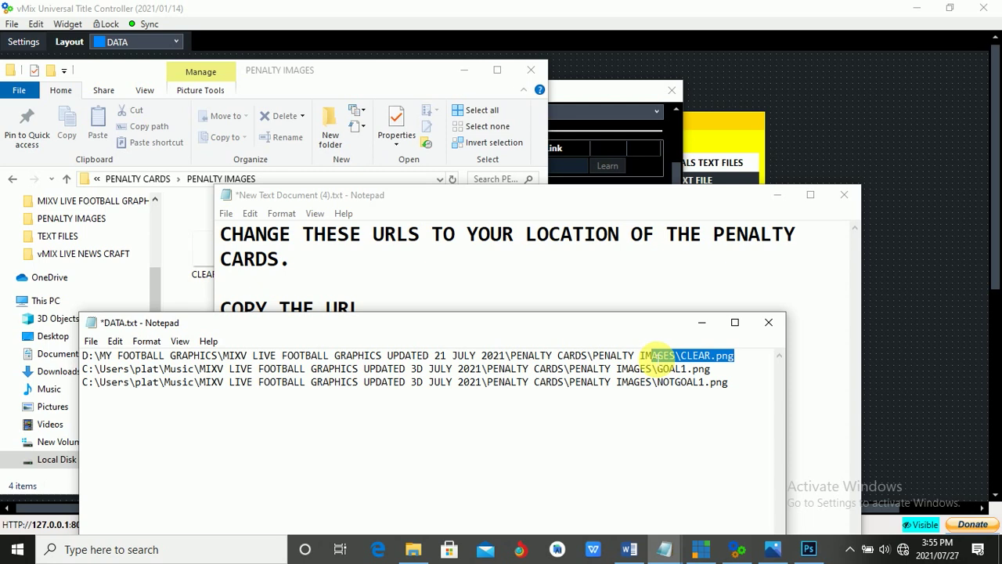
- Replace the second line with the GOAL.png path and remove its leading quote
click(325, 319)
click(380, 242)
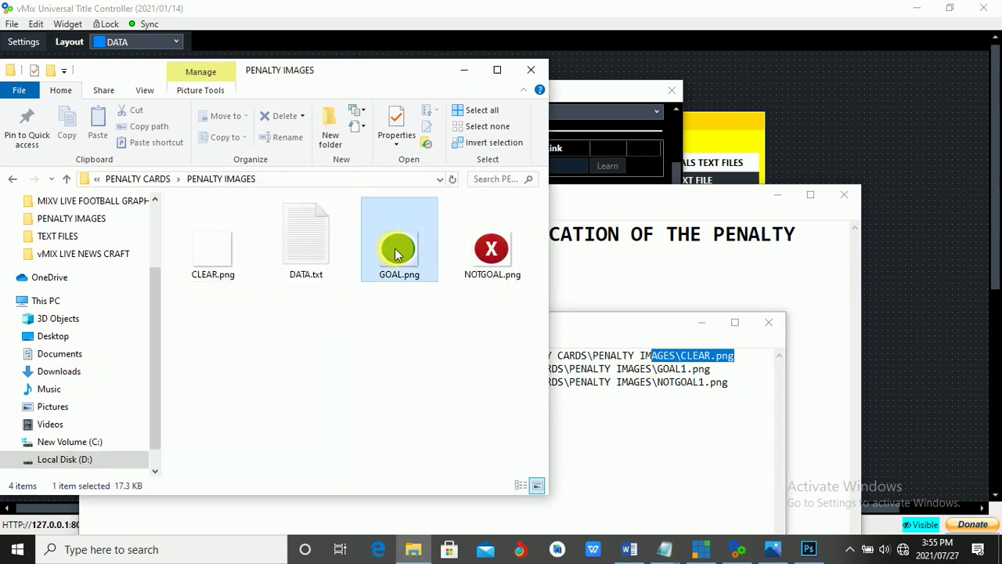
click(150, 127)
drag(711, 369, 81, 374)
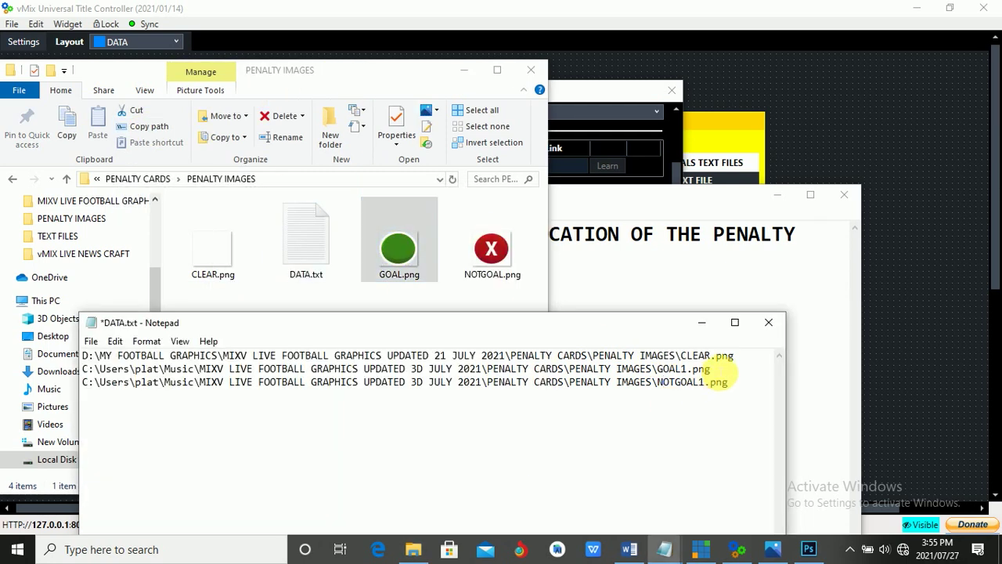
text("D:\MY FOOTBALL GRAPHICS\MIXV LIVE FOOTBALL GRAPHICS UPDATED 21 JULY 2021\PENALTY CARDS\PENALTY IMAGES\GOAL.png")
key(BackSpace)
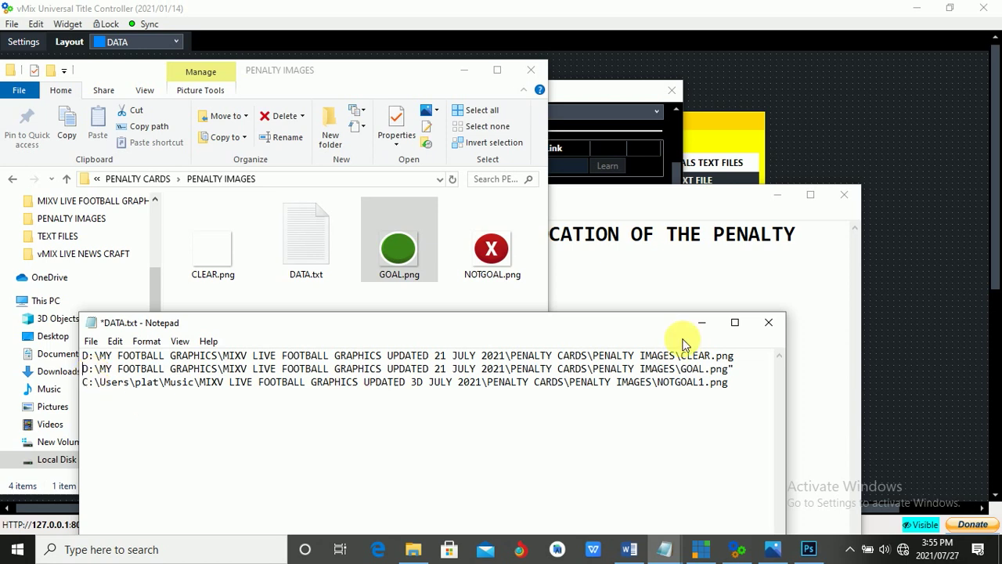
click(742, 373)
- Replace the third line with the NOTGOAL.png path, without quotation marks
click(501, 251)
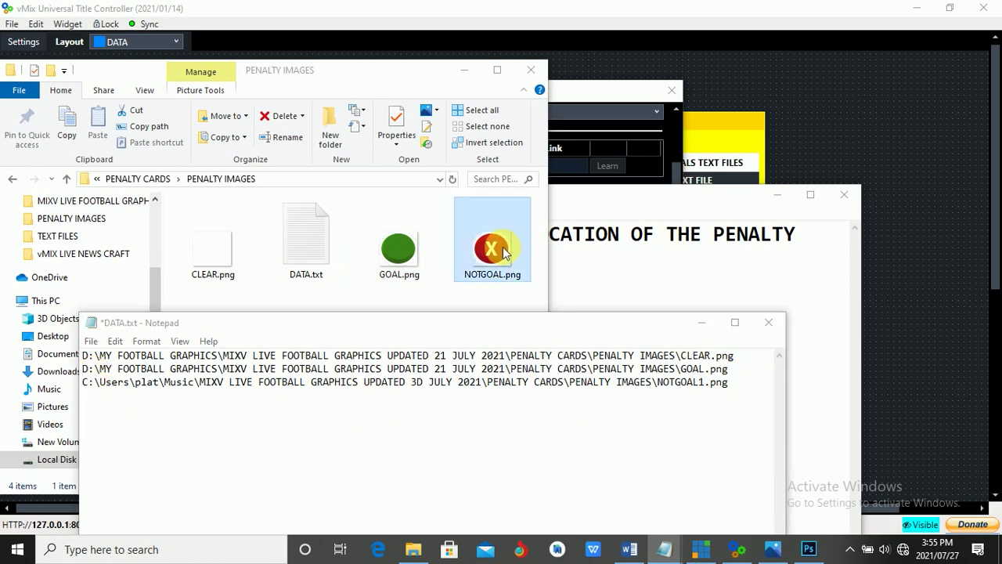
click(148, 126)
click(728, 383)
drag(728, 382, 94, 383)
key(ctrl+v)
click(89, 382)
key(BackSpace)
click(756, 383)
key(BackSpace)
- Save and close DATA.txt, then return to the notes
click(91, 340)
click(118, 406)
click(769, 322)
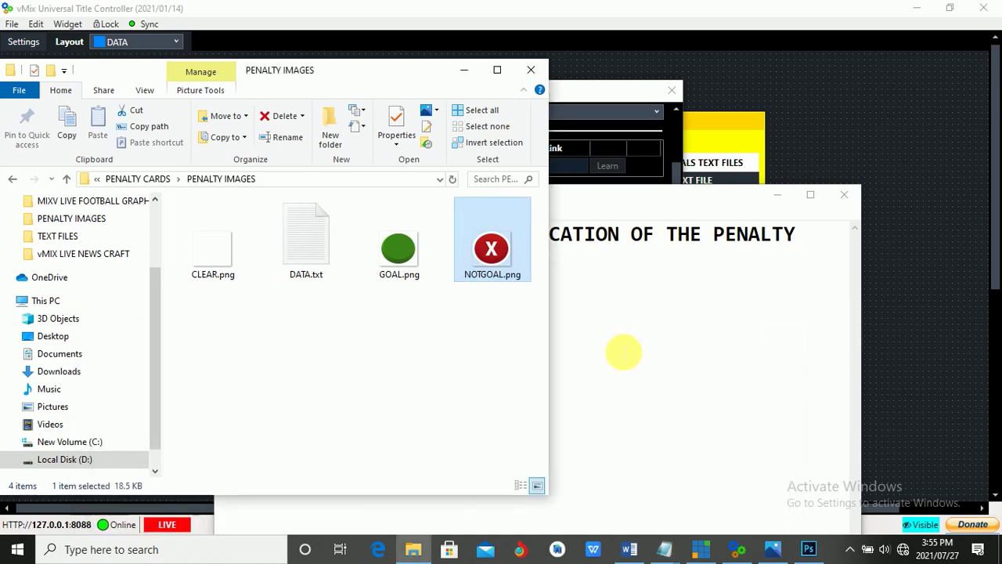
click(464, 70)
click(666, 551)
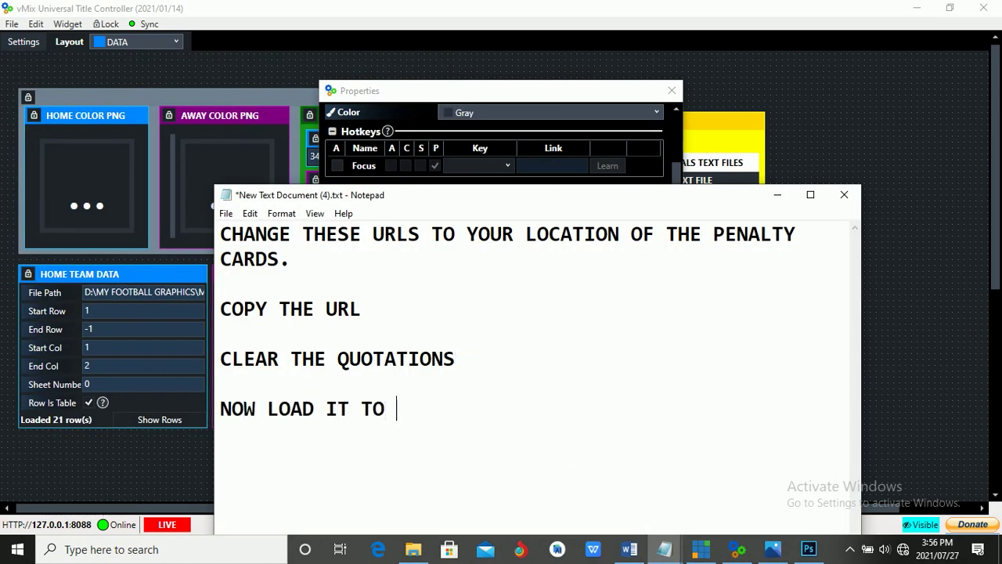
- Load DATA.txt from PENALTY CARDS\PENALTY IMAGES as the penalty images item list and apply
drag(509, 410, 222, 410)
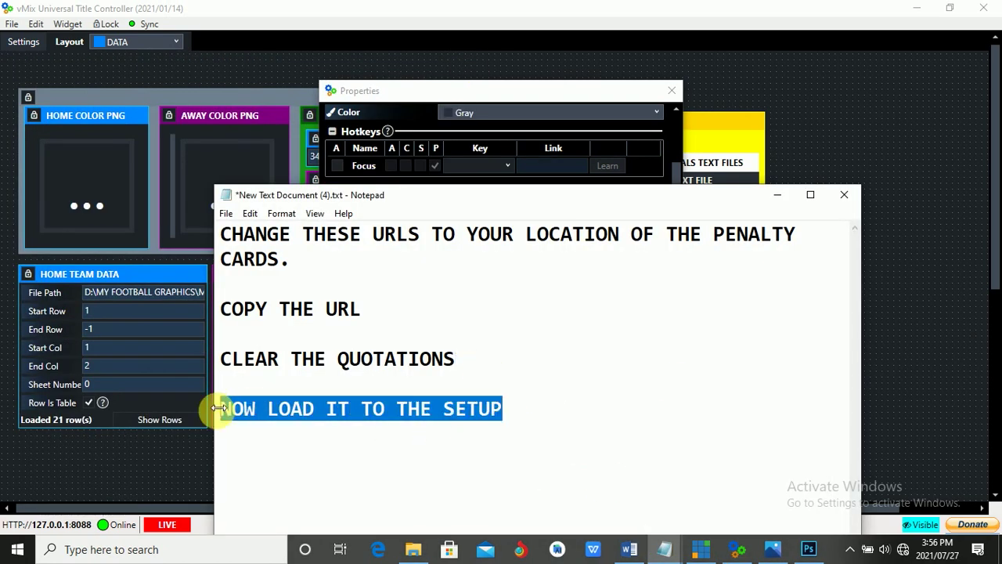
click(408, 91)
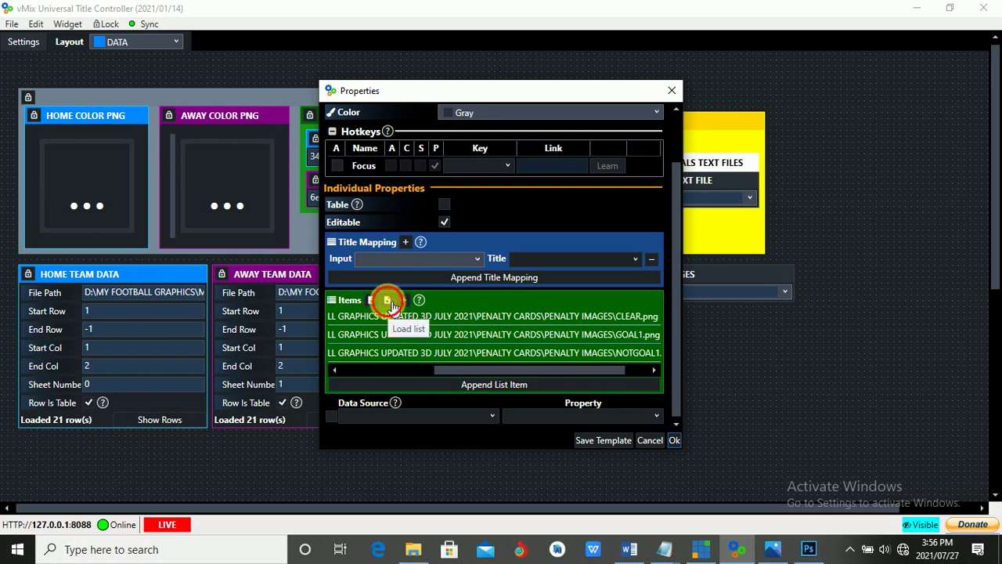
click(386, 300)
double_click(490, 234)
double_click(486, 207)
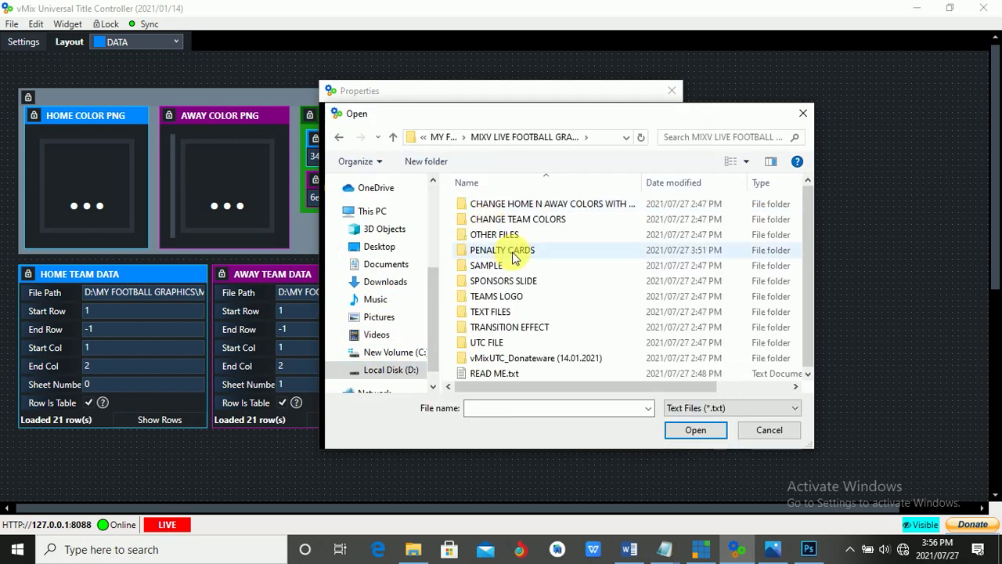
double_click(513, 253)
double_click(493, 216)
click(490, 235)
click(696, 430)
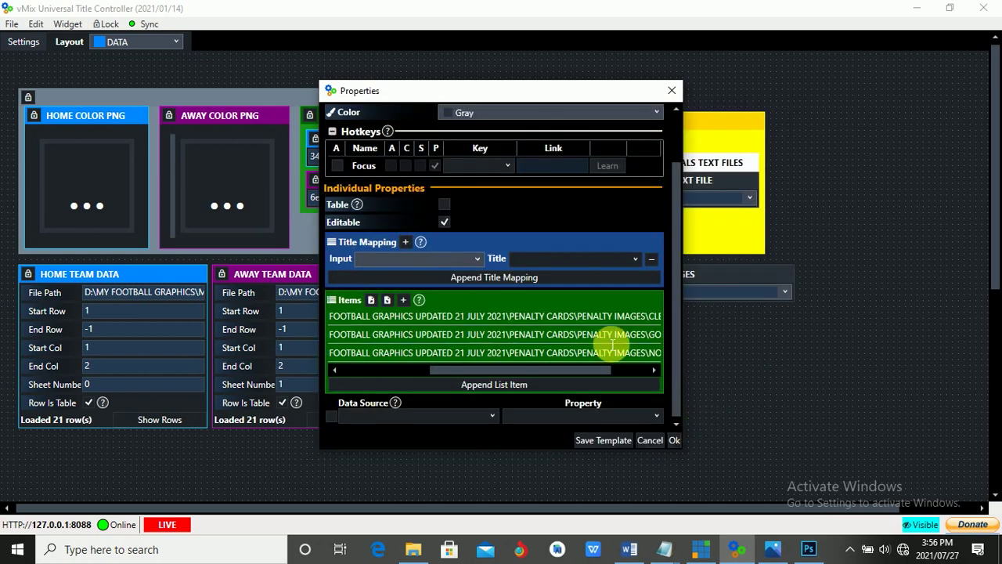
click(673, 439)
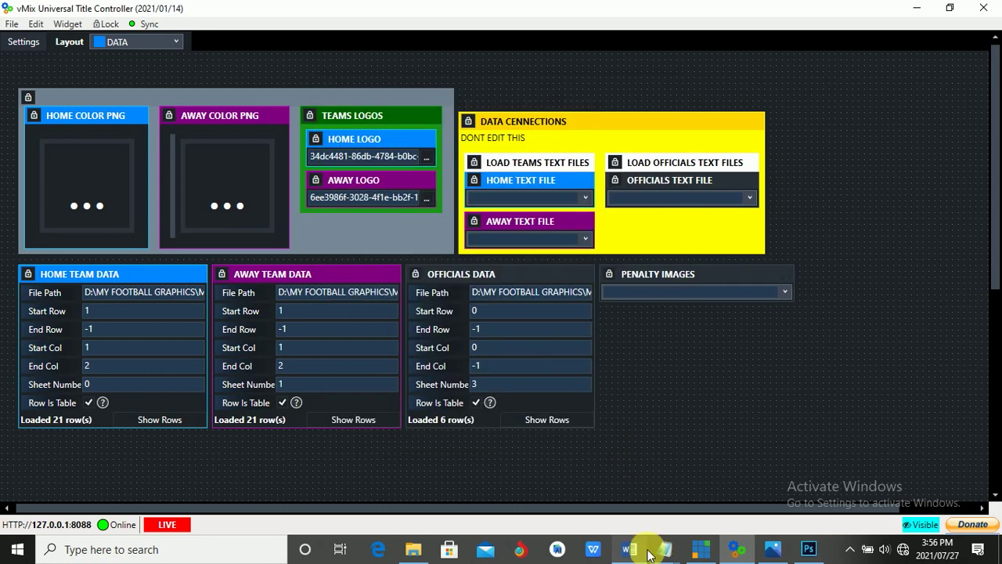
click(664, 549)
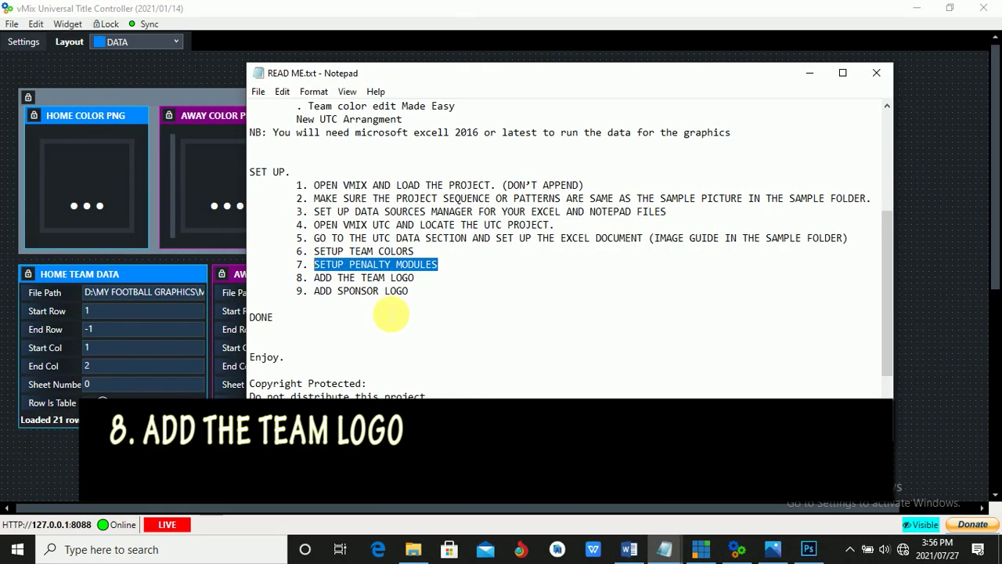
- Link the Schalke logo from the TEAMS LOGO folder to the HOME LOGO field
drag(415, 278, 317, 282)
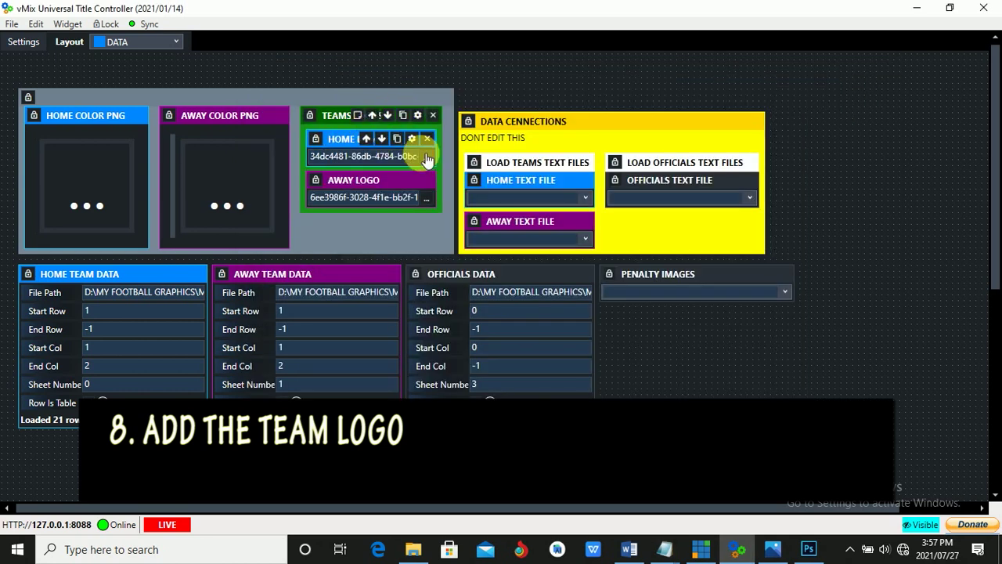
click(415, 140)
click(143, 52)
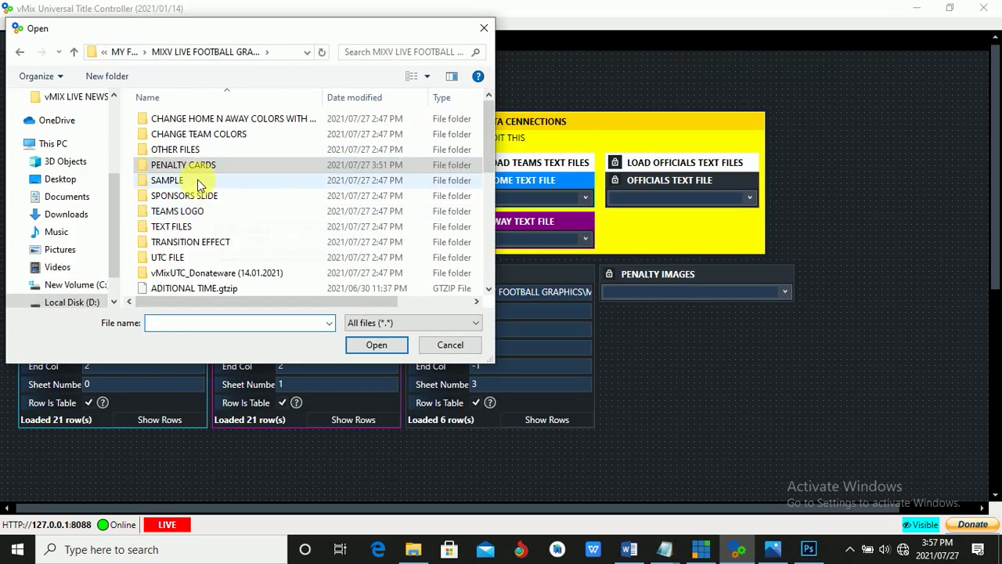
double_click(180, 211)
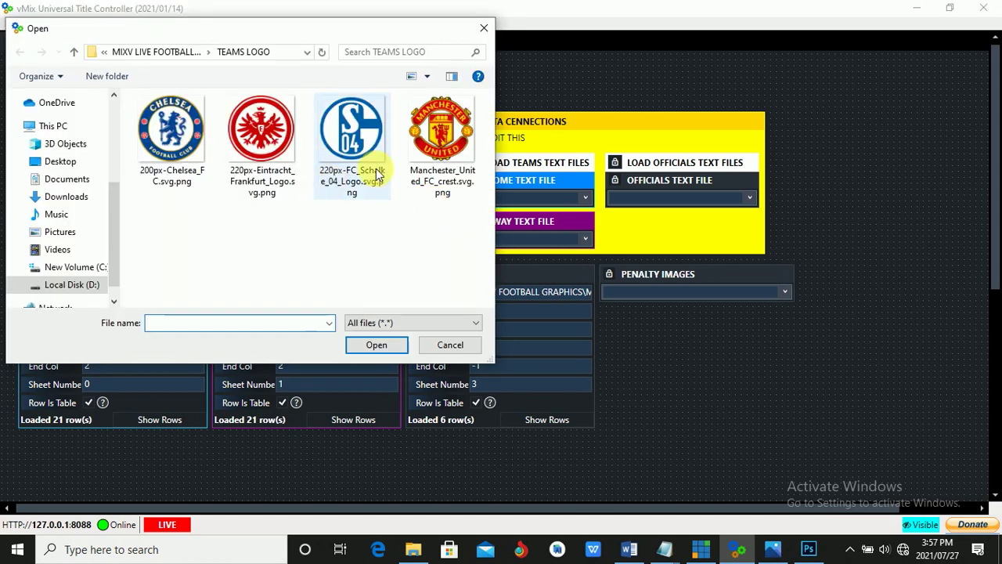
double_click(379, 174)
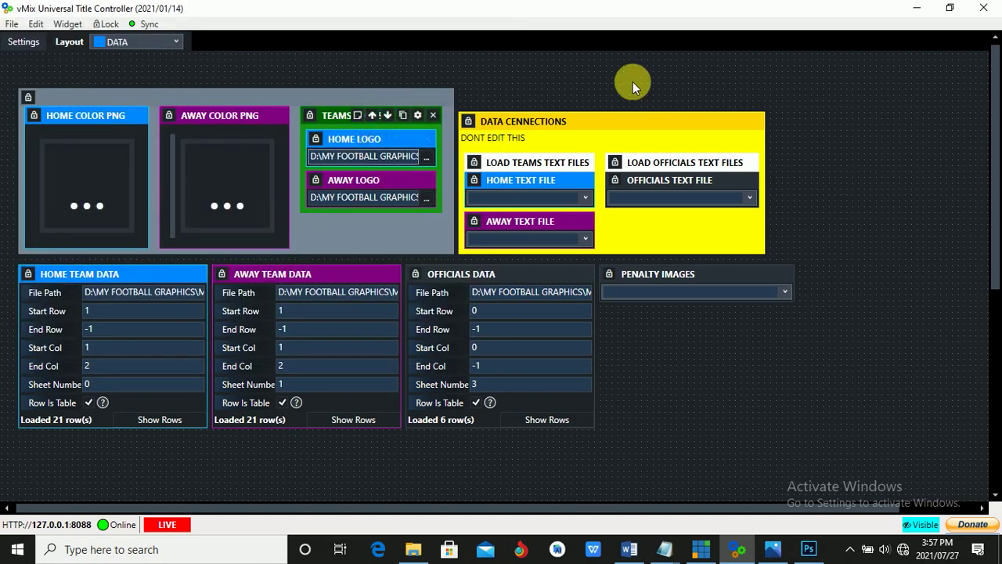
click(950, 8)
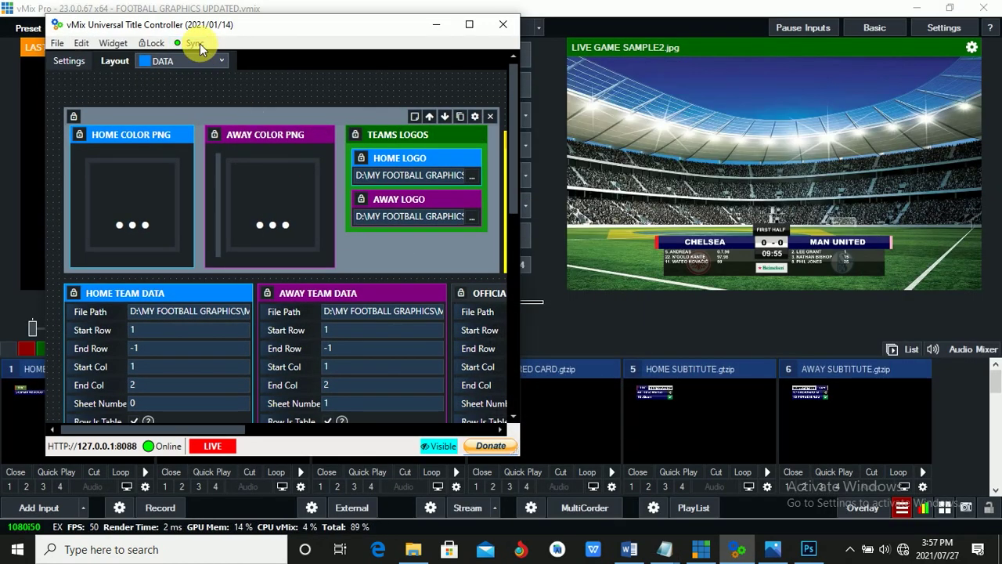
- Link a club logo PNG to the AWAY LOGO field
mouse_move(480, 221)
click(471, 216)
double_click(230, 146)
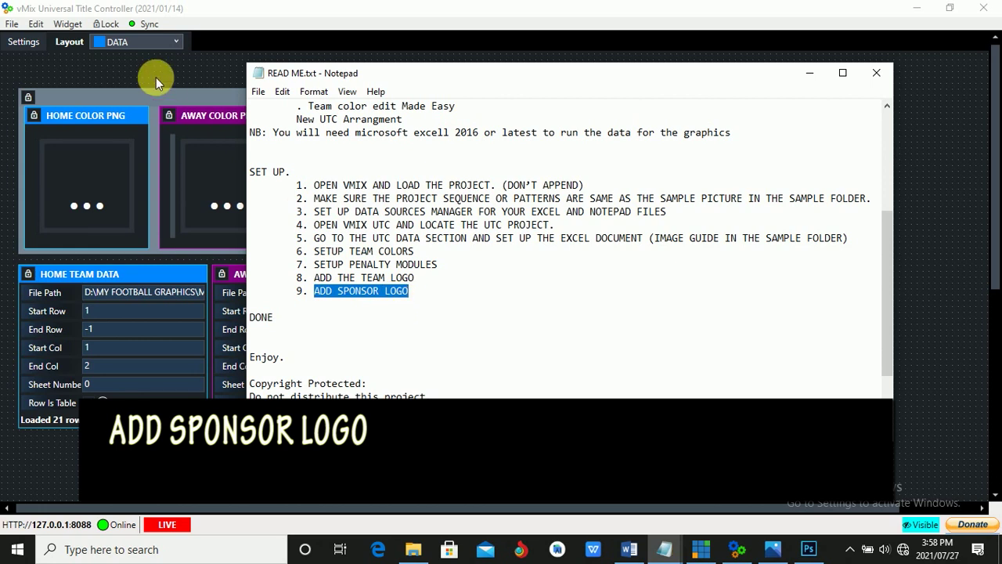
- Switch to the MAIN layout and link SPONSORS SLIDE\Reference.png as the sponsor logo
click(163, 42)
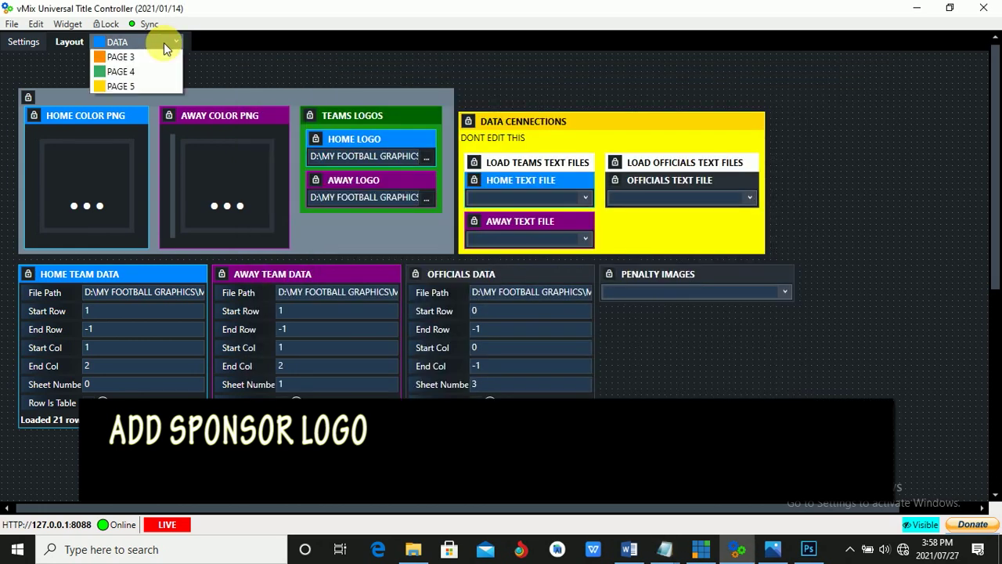
click(153, 57)
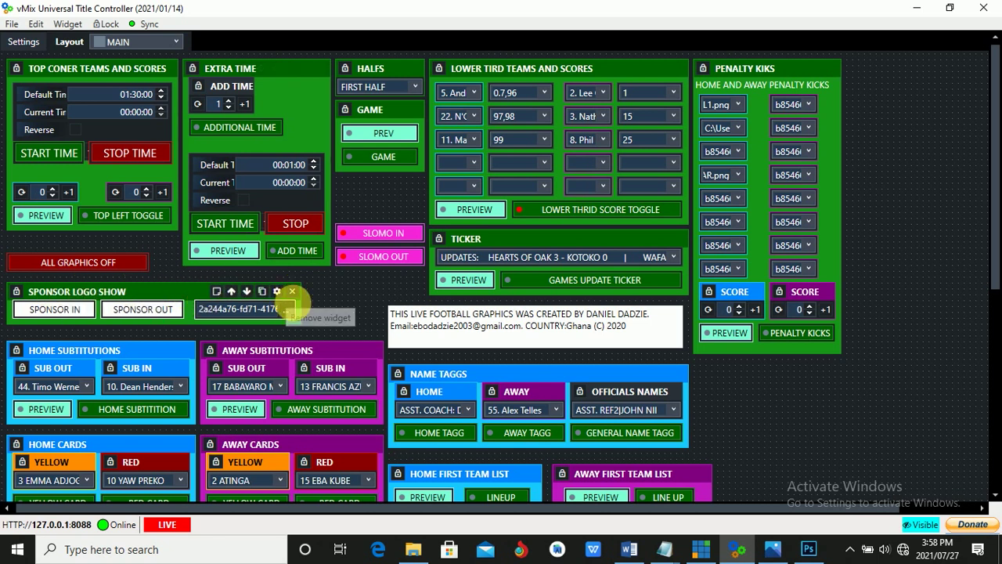
click(291, 310)
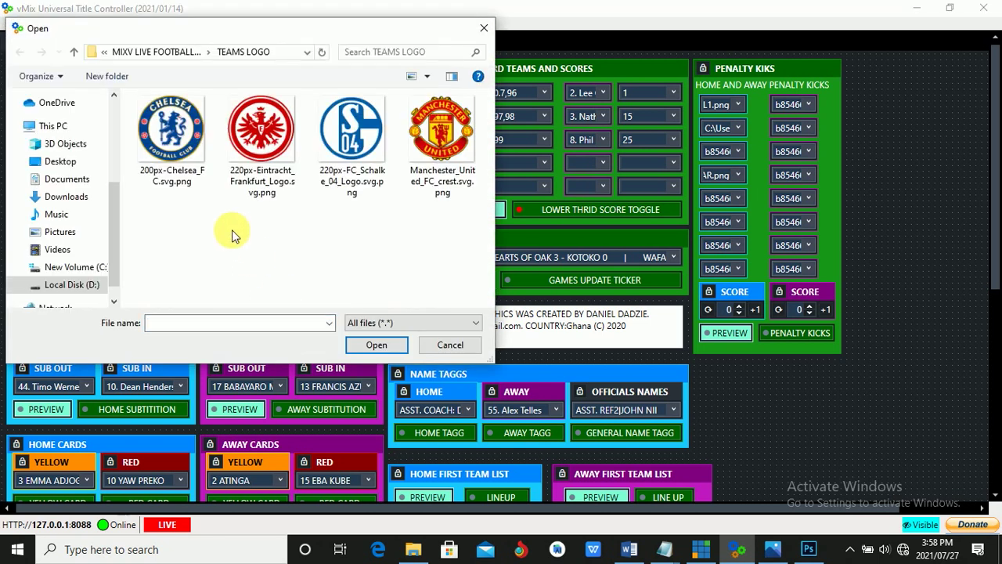
click(161, 52)
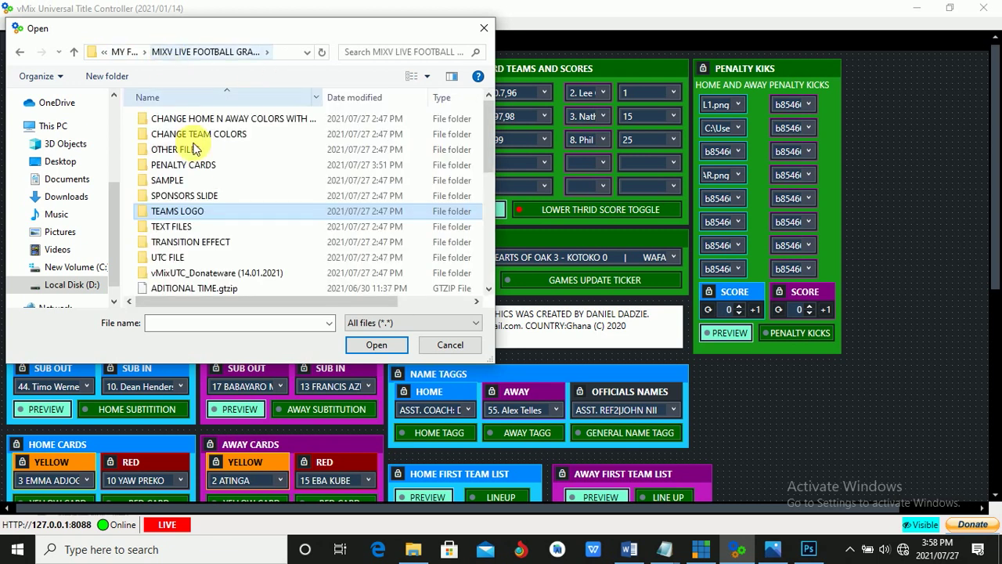
click(198, 200)
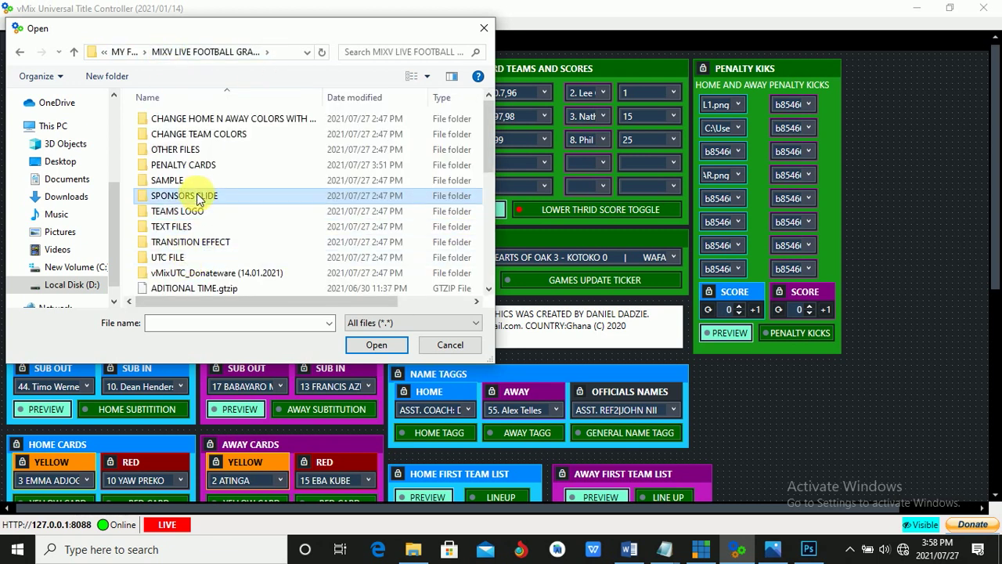
double_click(198, 197)
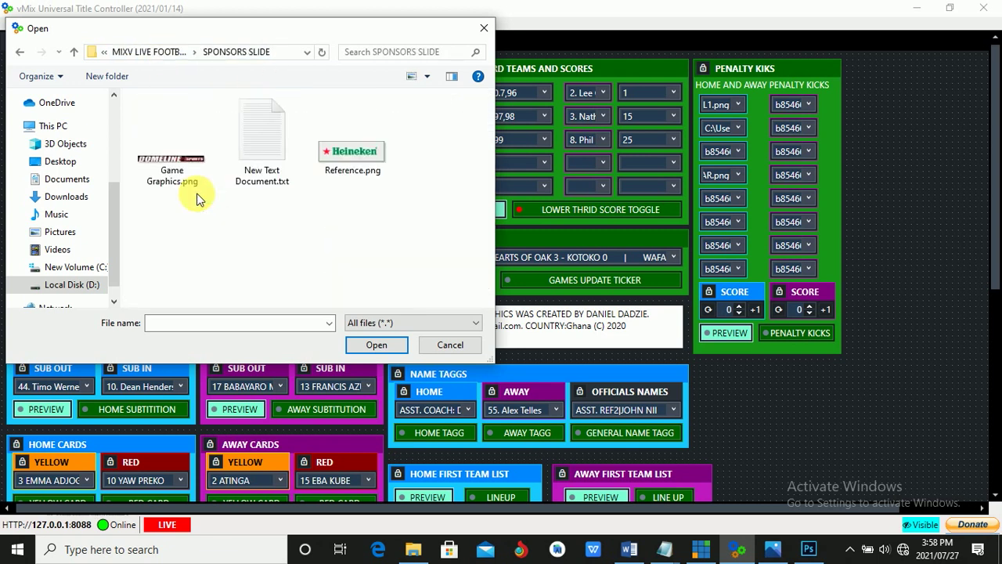
click(350, 161)
double_click(349, 159)
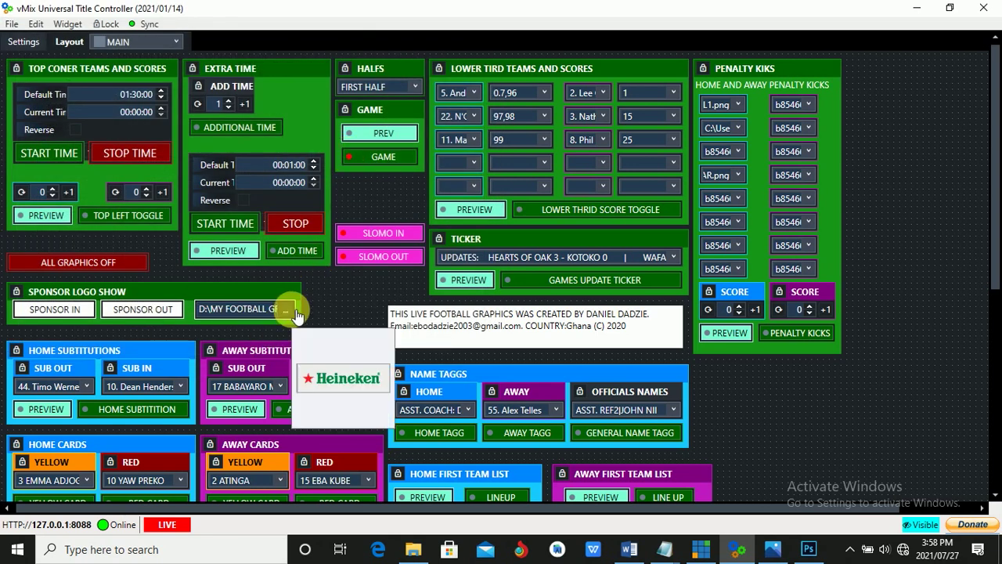
click(950, 9)
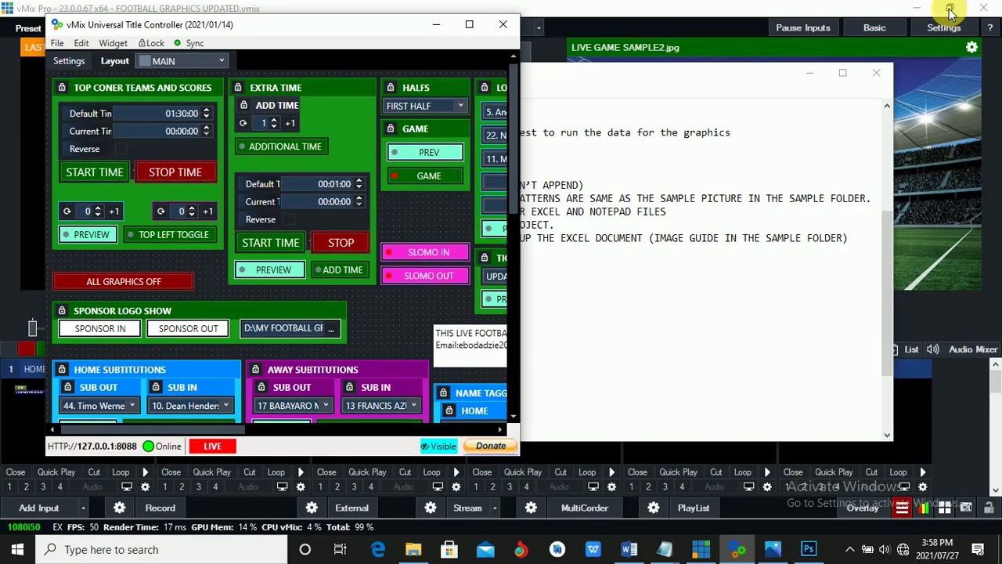
- Test TOP LEFT TOGGLE and SPONSOR IN, showing the CHE 0–0 MAU scoreboard and Heineken logo
click(806, 80)
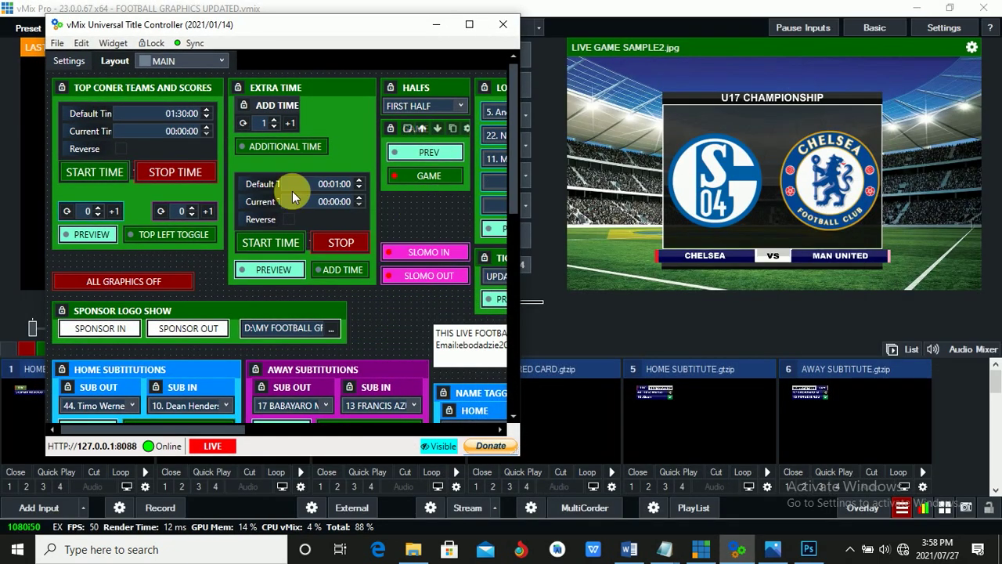
click(156, 240)
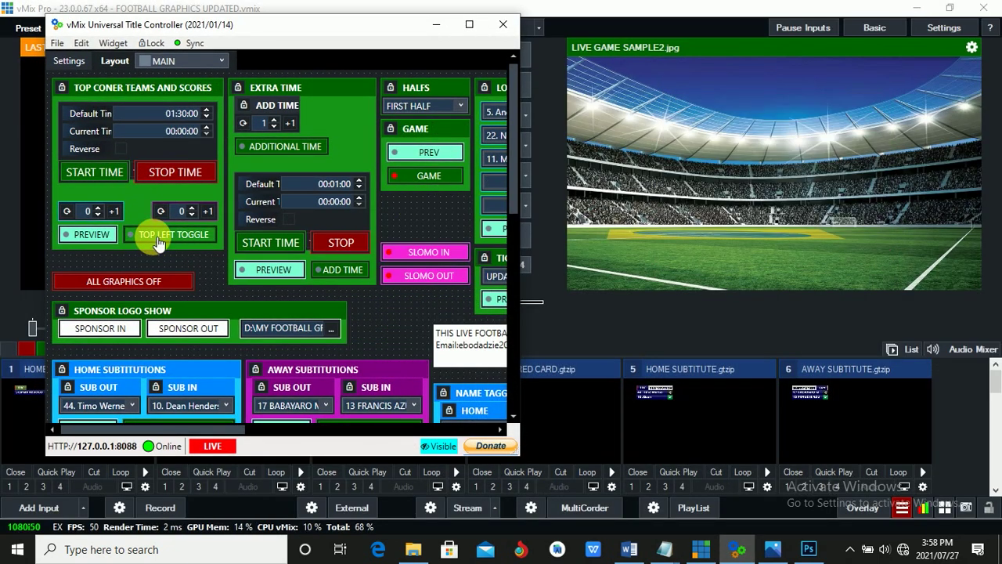
click(92, 330)
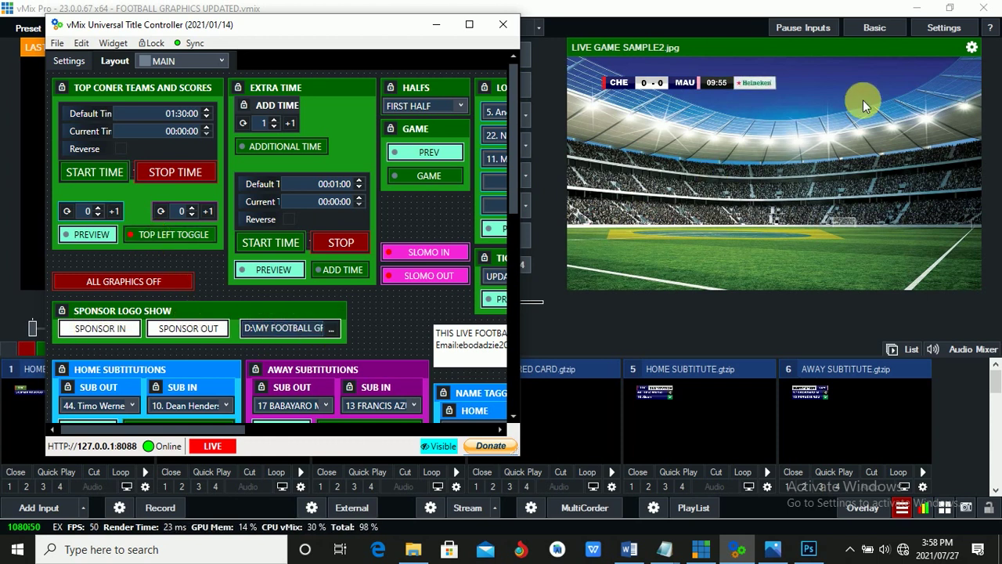